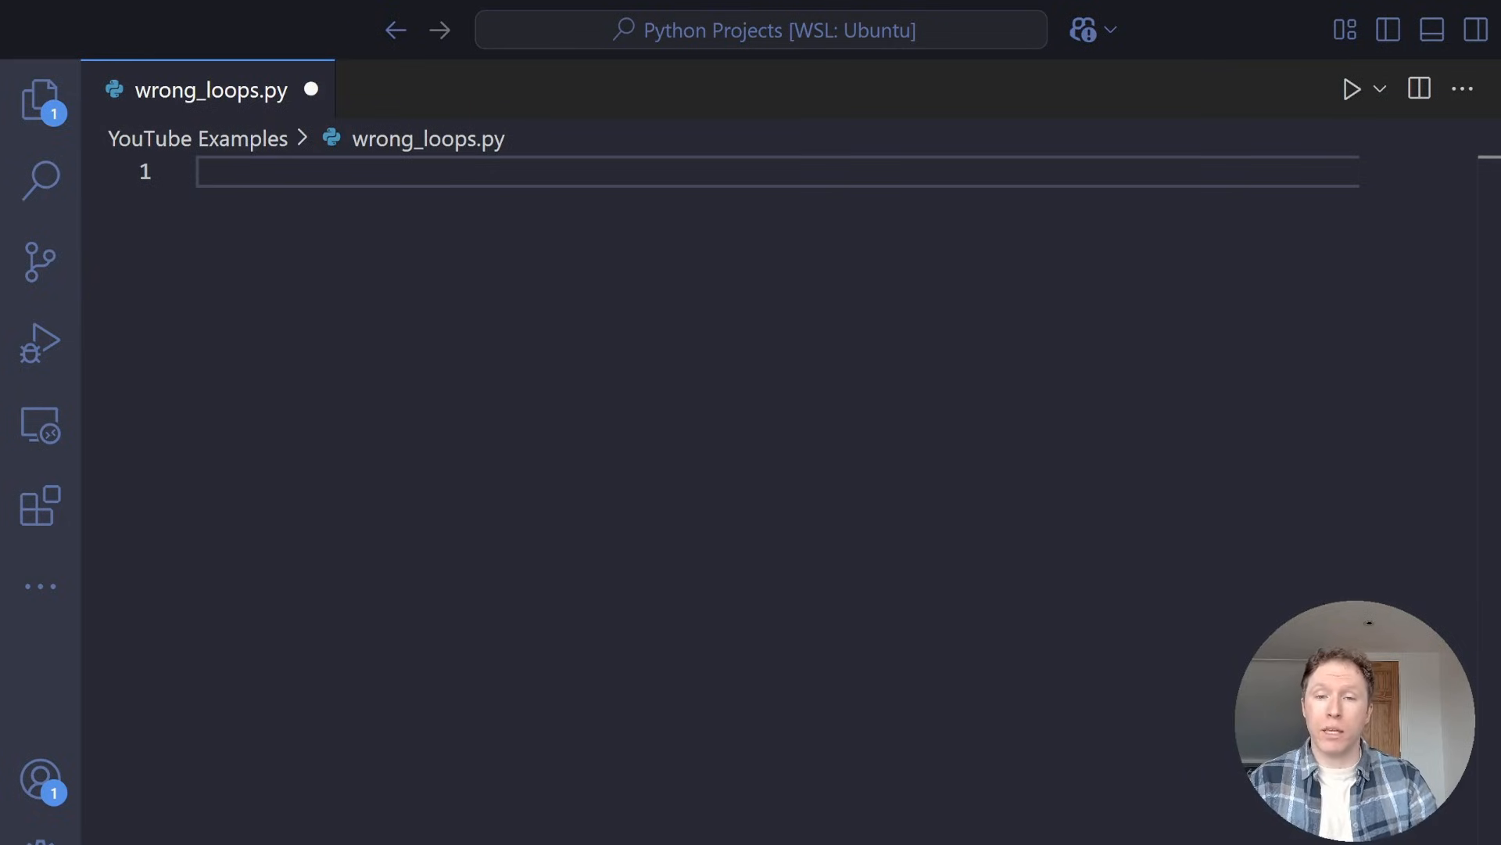
# Write numbers = [1, 2, 3, 4, 5] and a for loop with the condition if num % 2 == 0
pyautogui.click(349, 174)
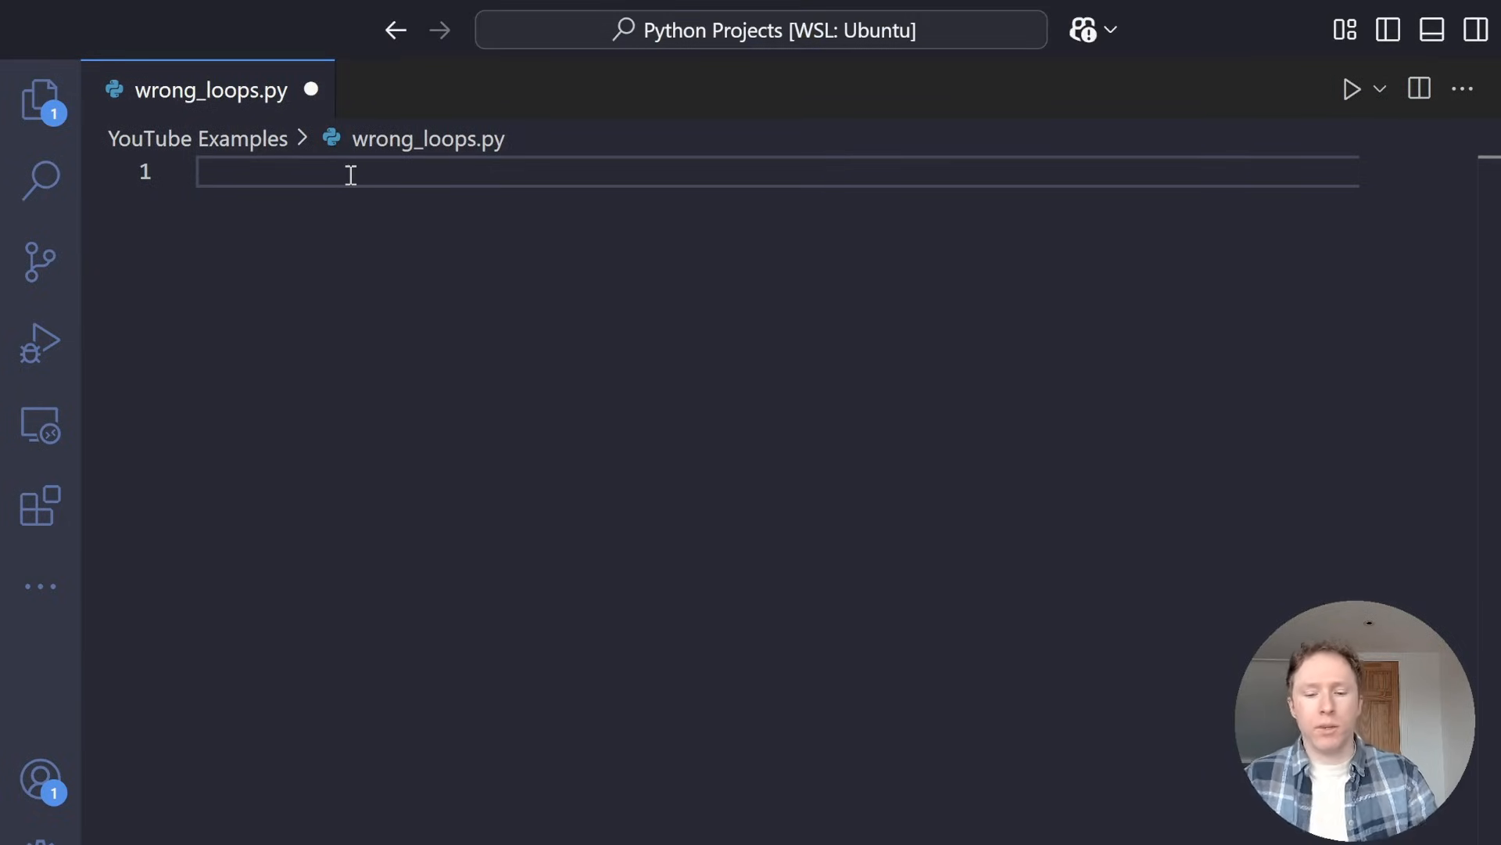
pyautogui.write('numbers = [1, 2, 3, 4, 5]')
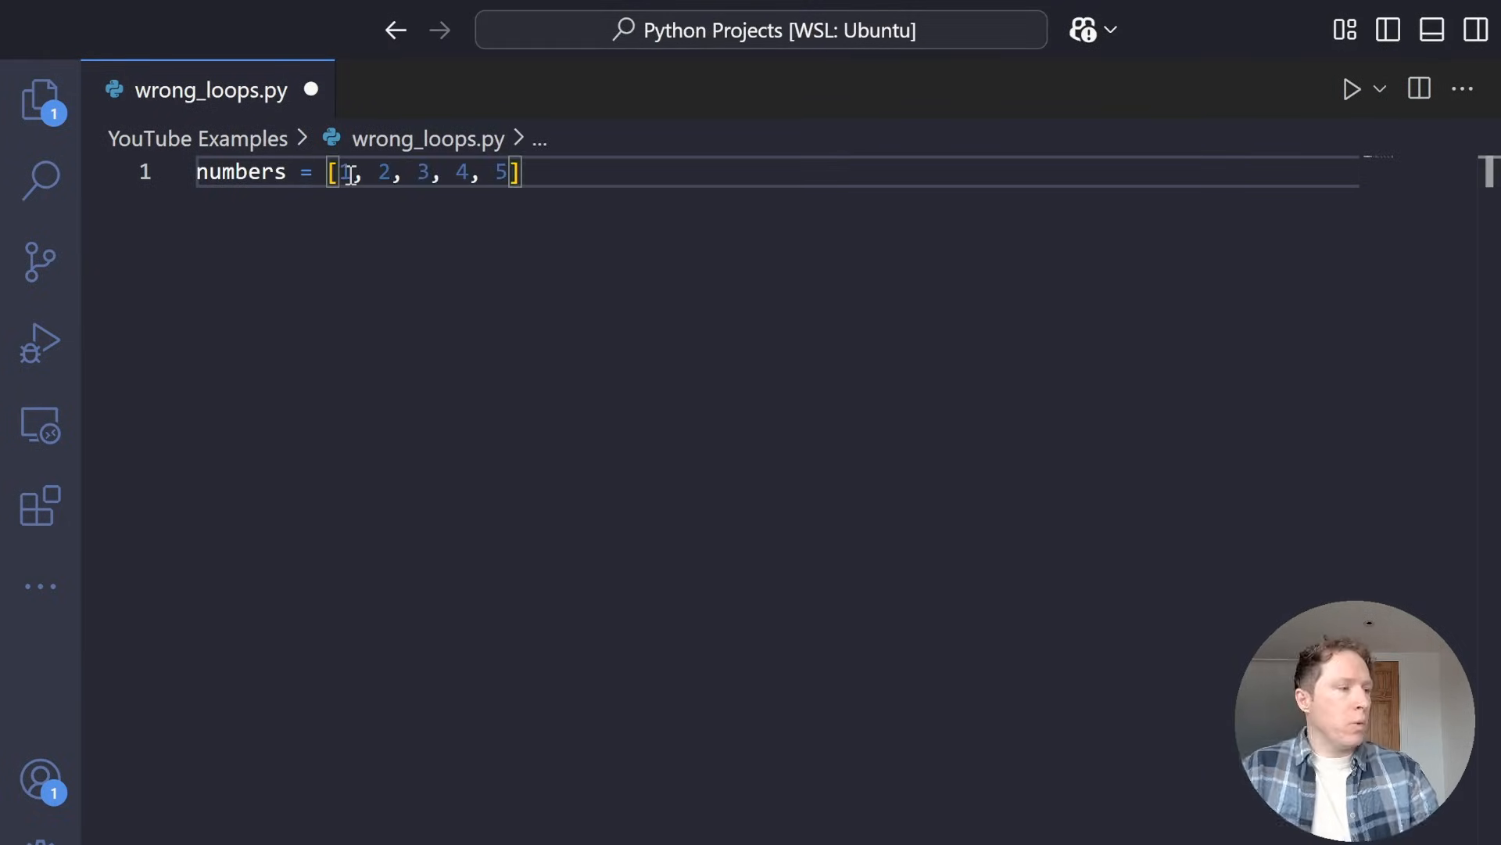
pyautogui.write(']')
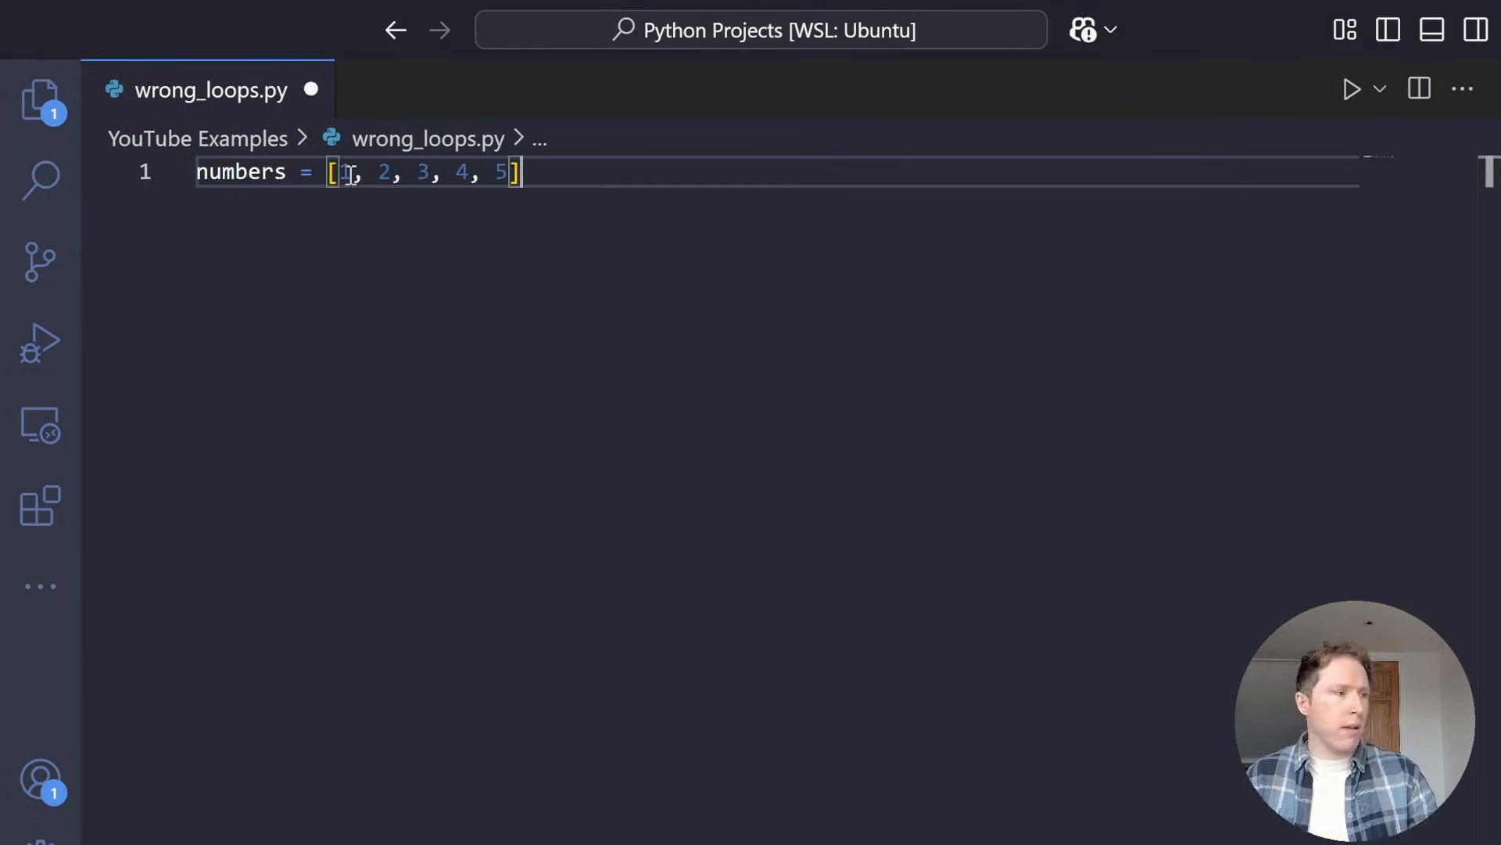
pyautogui.press('Return')
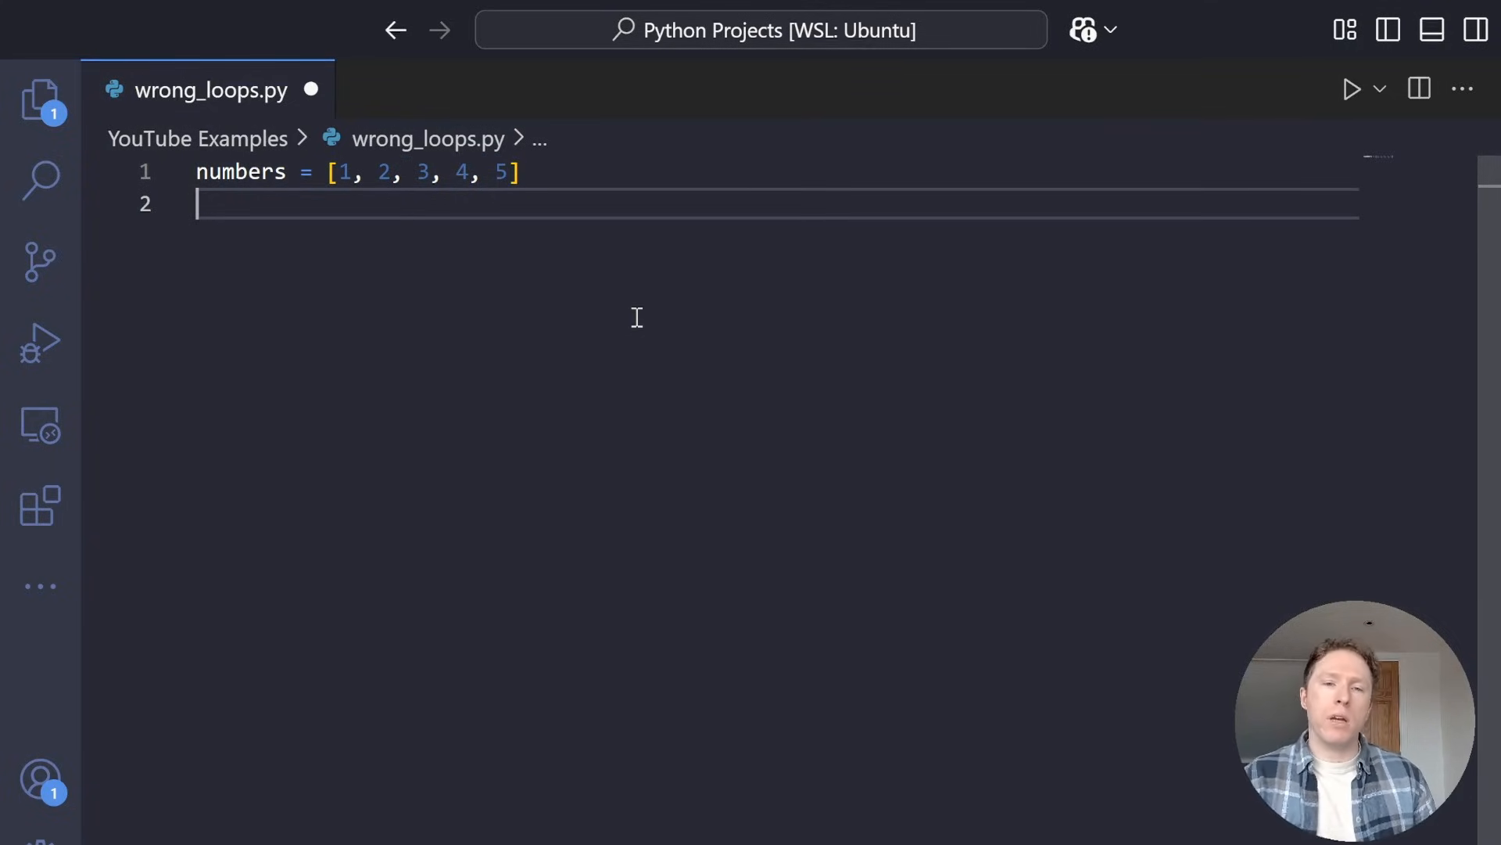
pyautogui.write('f')
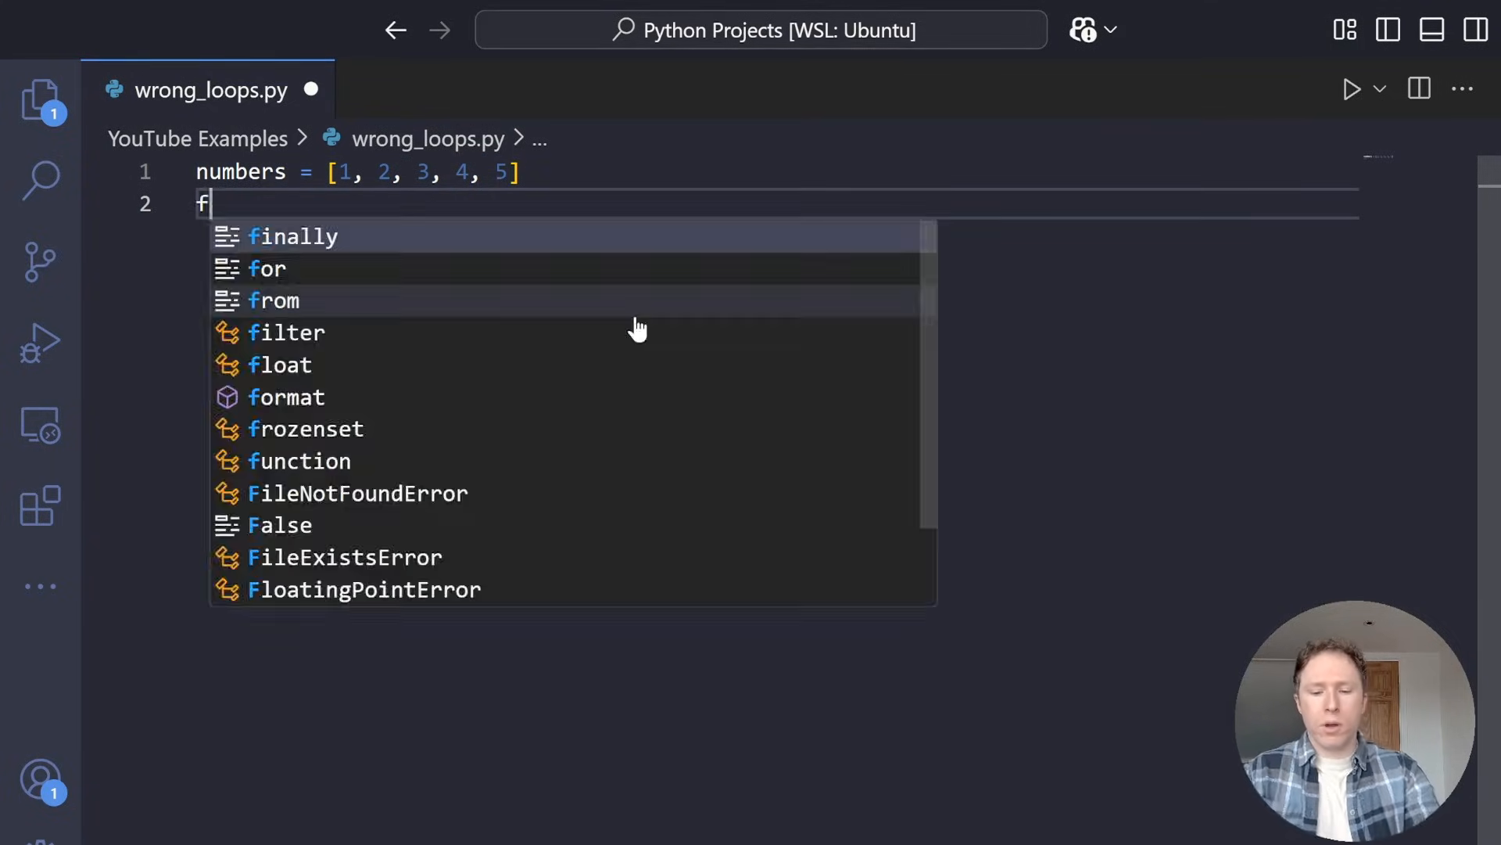
pyautogui.write('or num in numb')
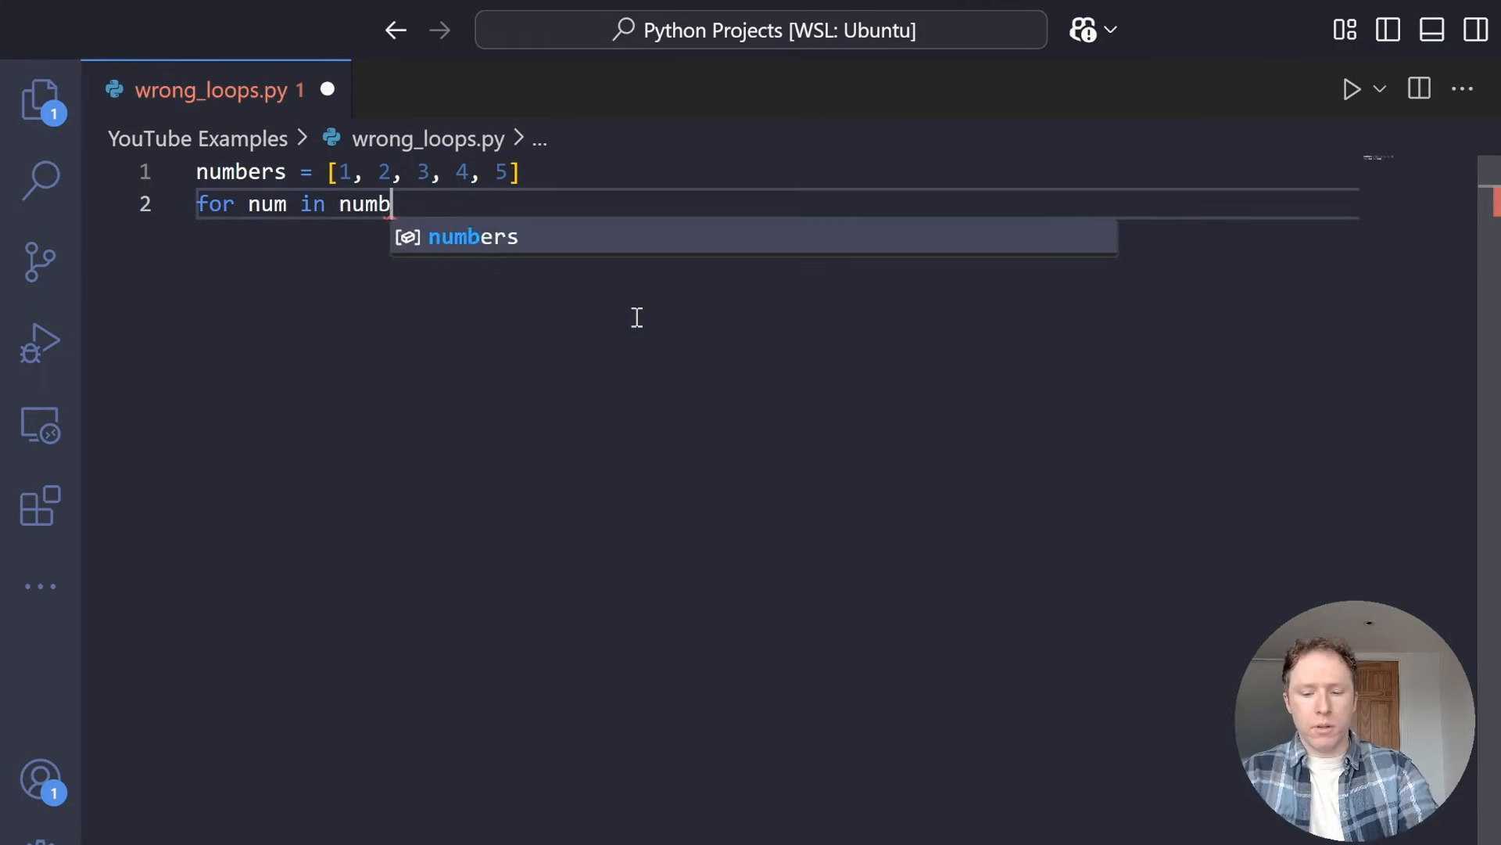
pyautogui.press('Tab')
pyautogui.write(':')
pyautogui.press('Return')
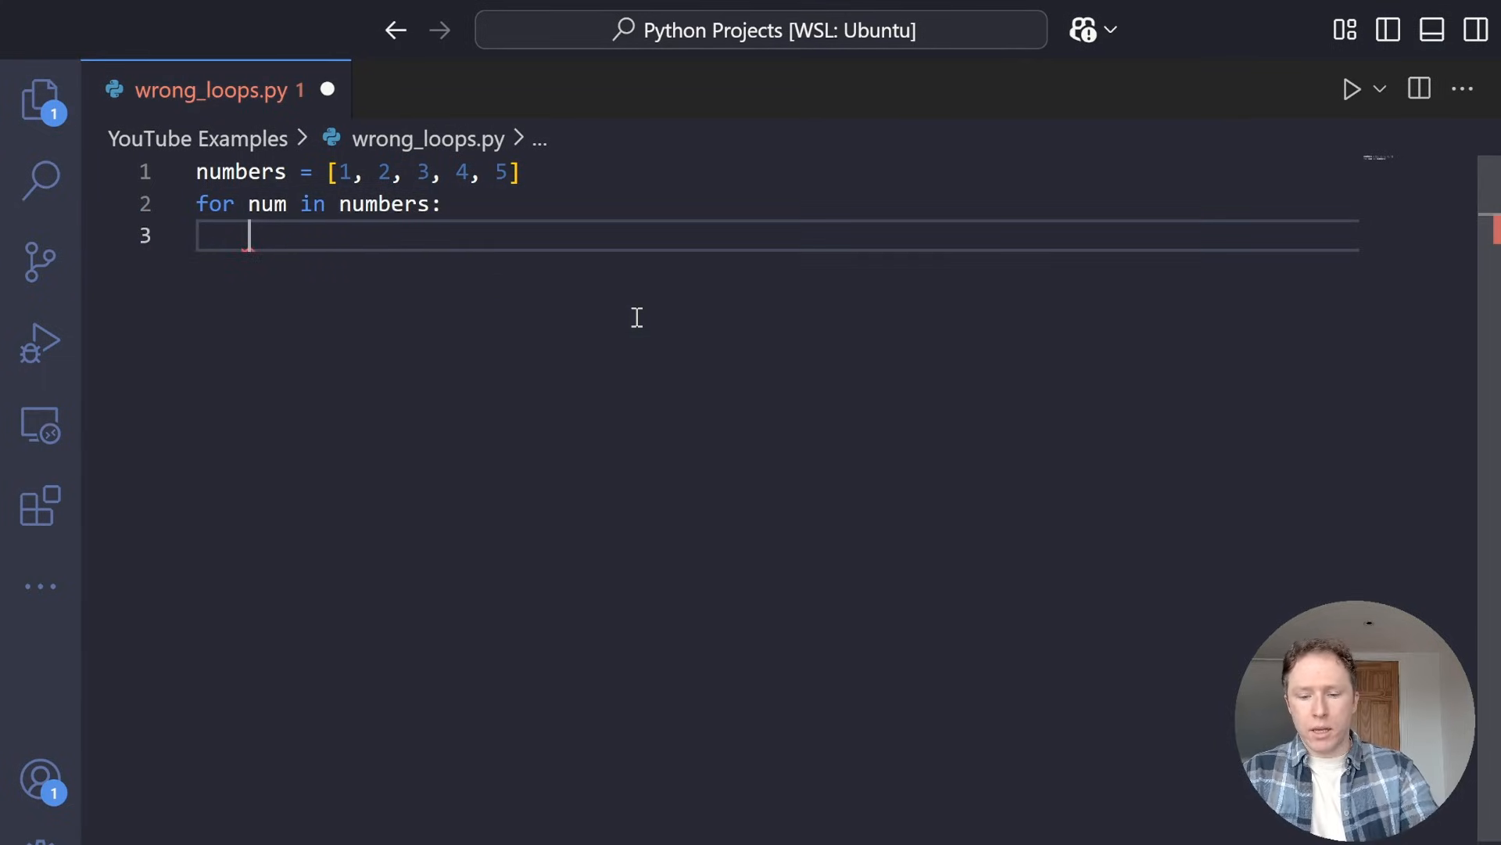
pyautogui.write('if num % ')
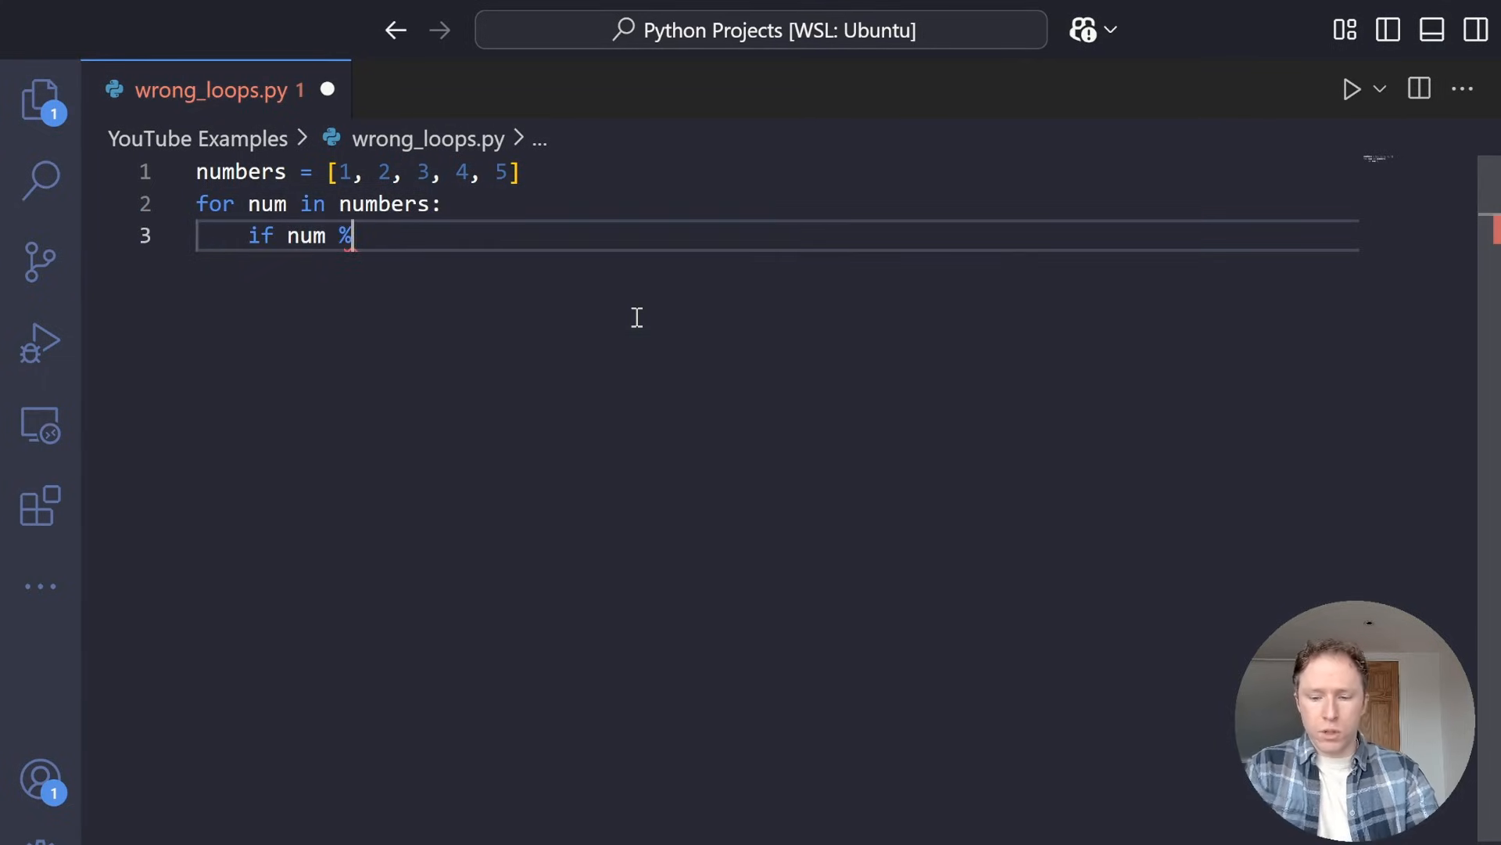
pyautogui.write('2 ==0')
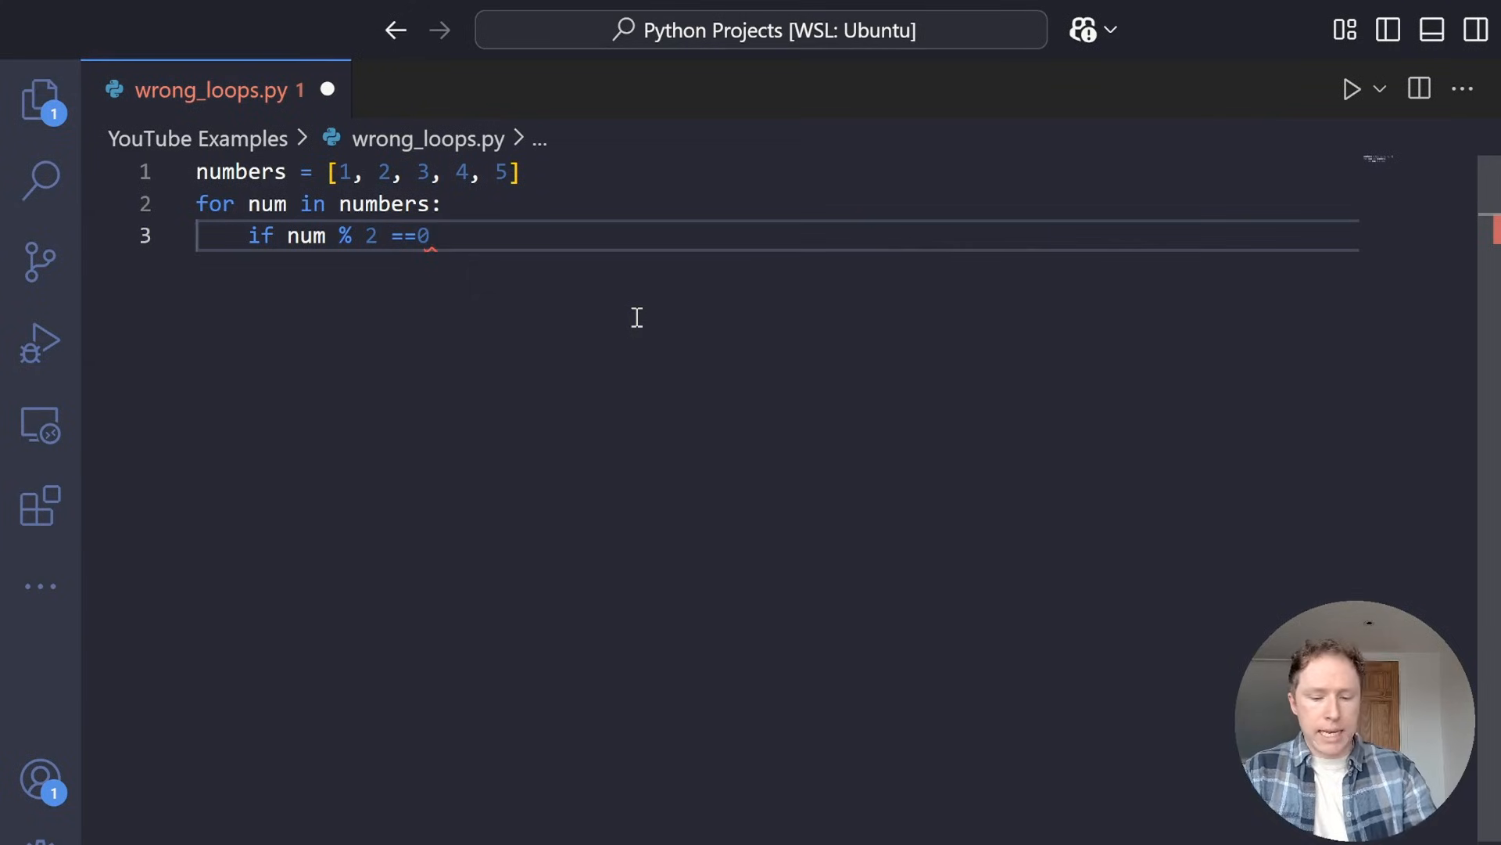
pyautogui.write(':')
pyautogui.press('Return')
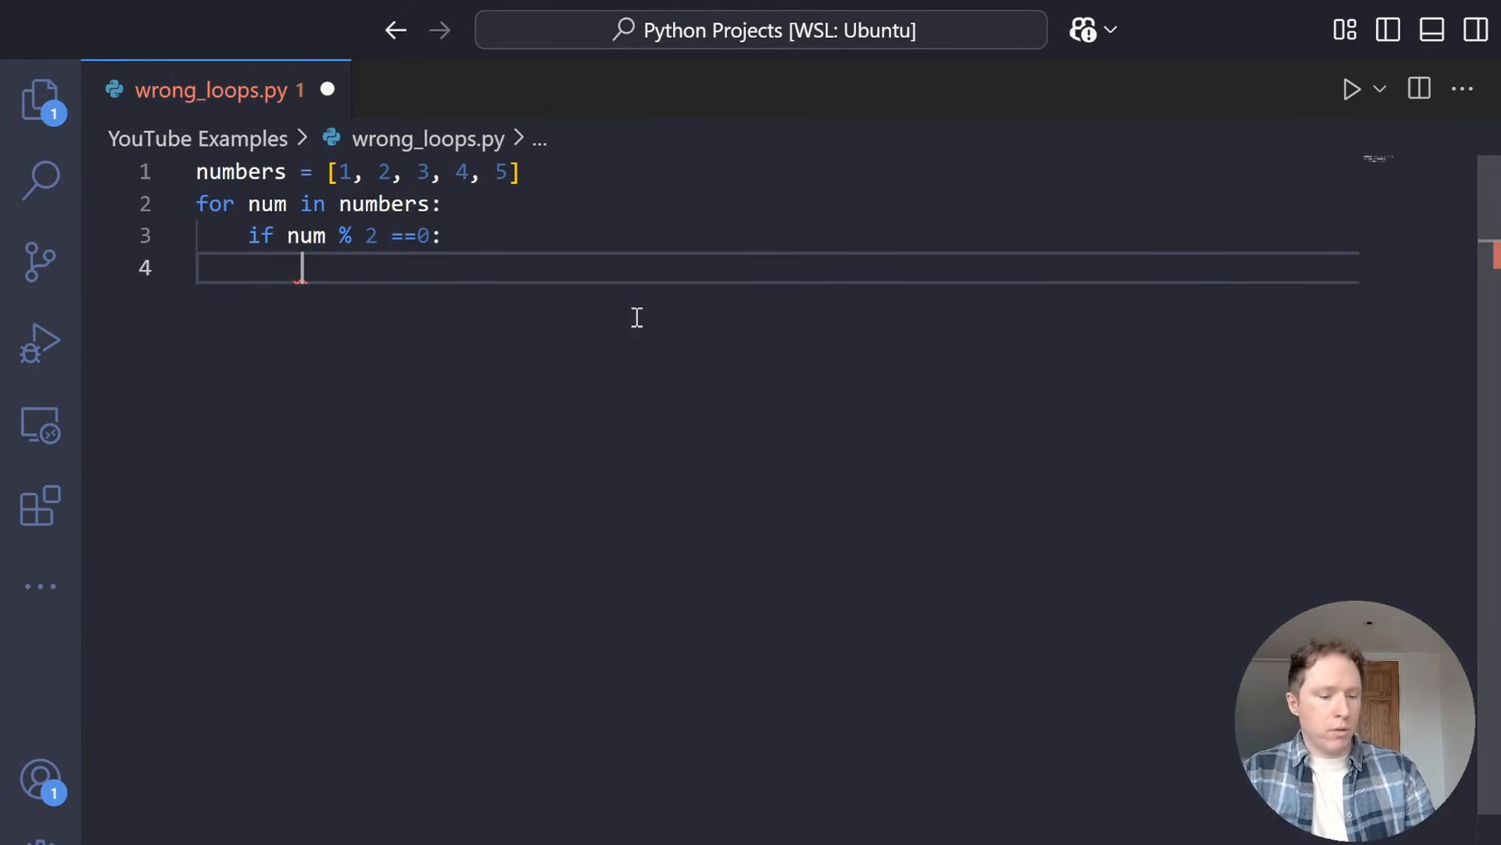
pyautogui.click(417, 236)
pyautogui.press('Down')
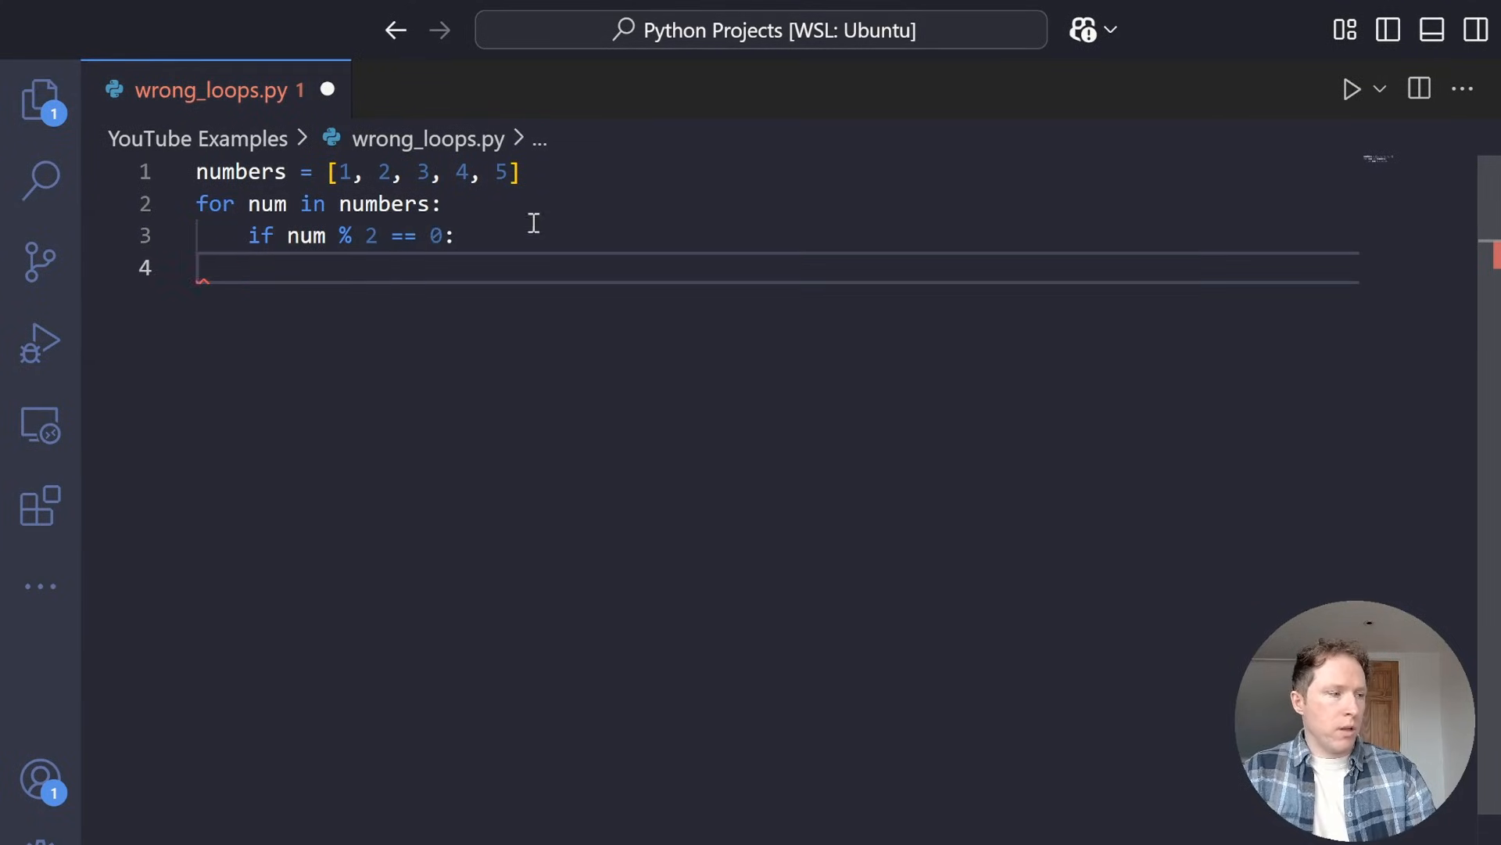
pyautogui.press('Tab')
pyautogui.press('Tab')
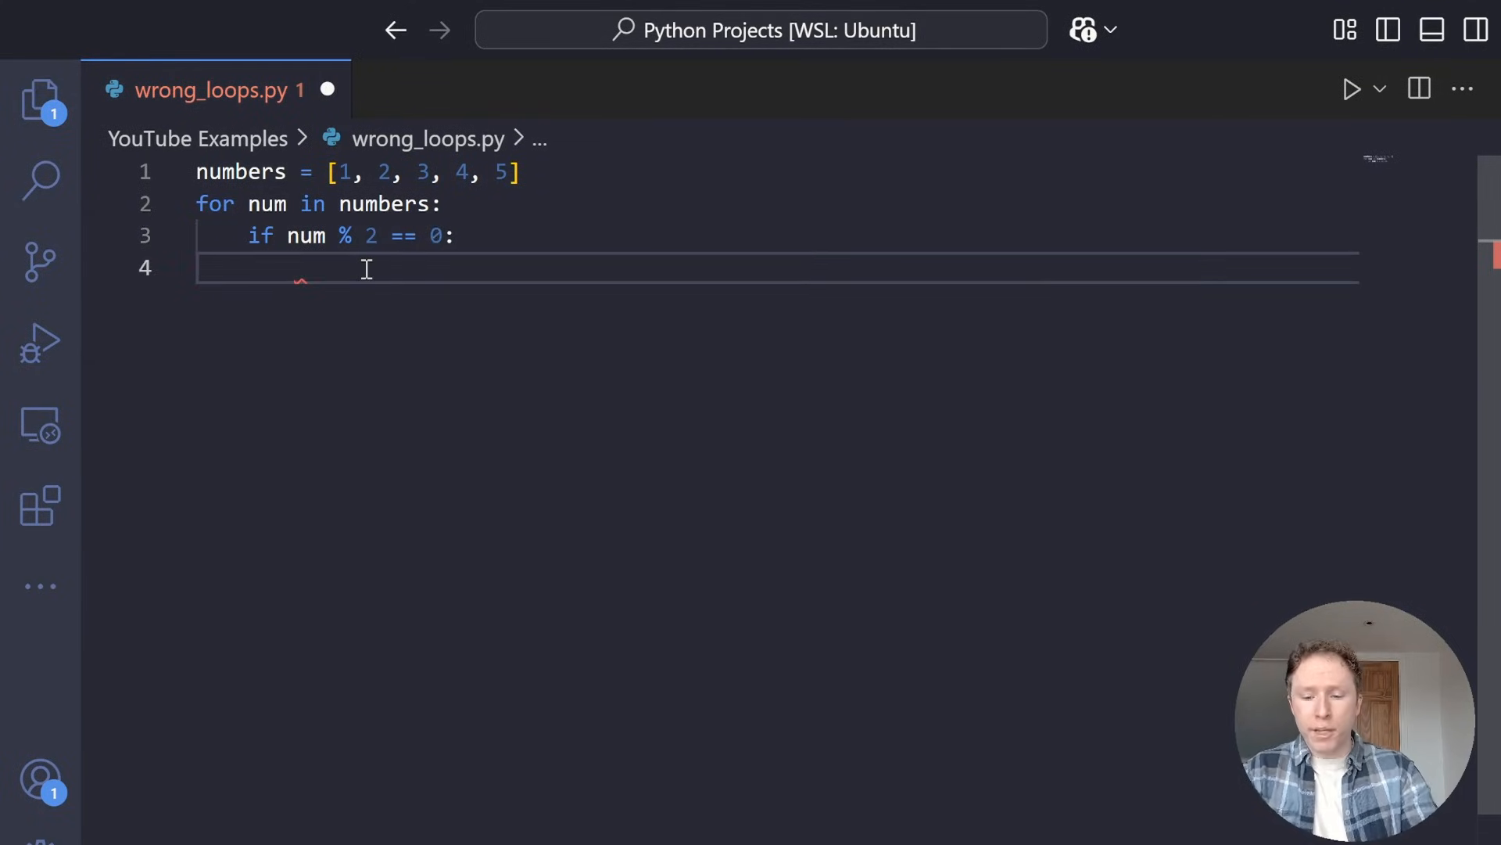
pyautogui.write('numbers.remoi')
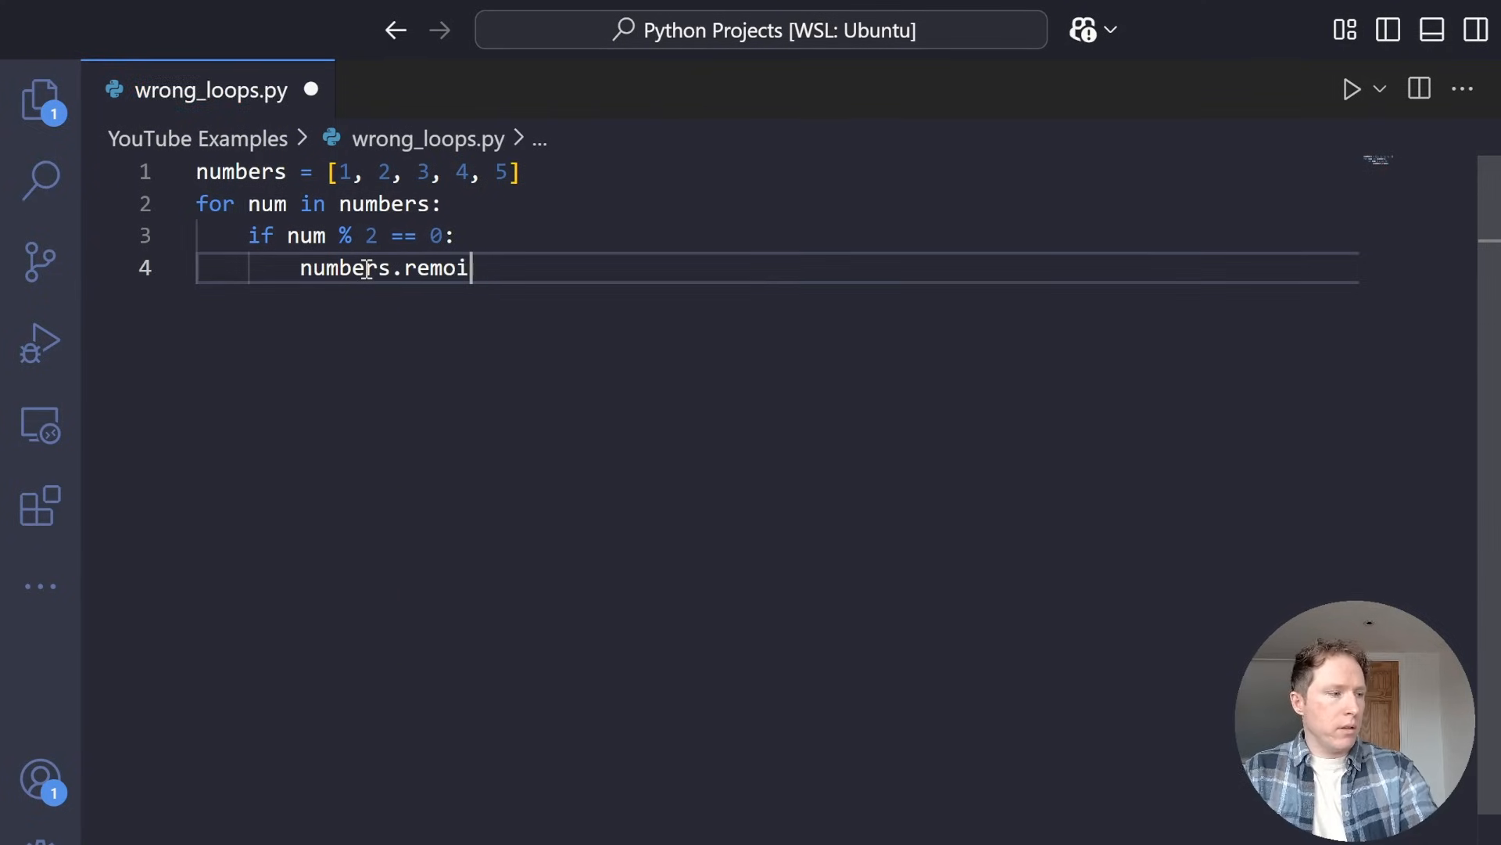
# Add numbers.remove(num) inside the if block and print(numbers) after the loop
pyautogui.press('BackSpace')
pyautogui.write('ve(num')
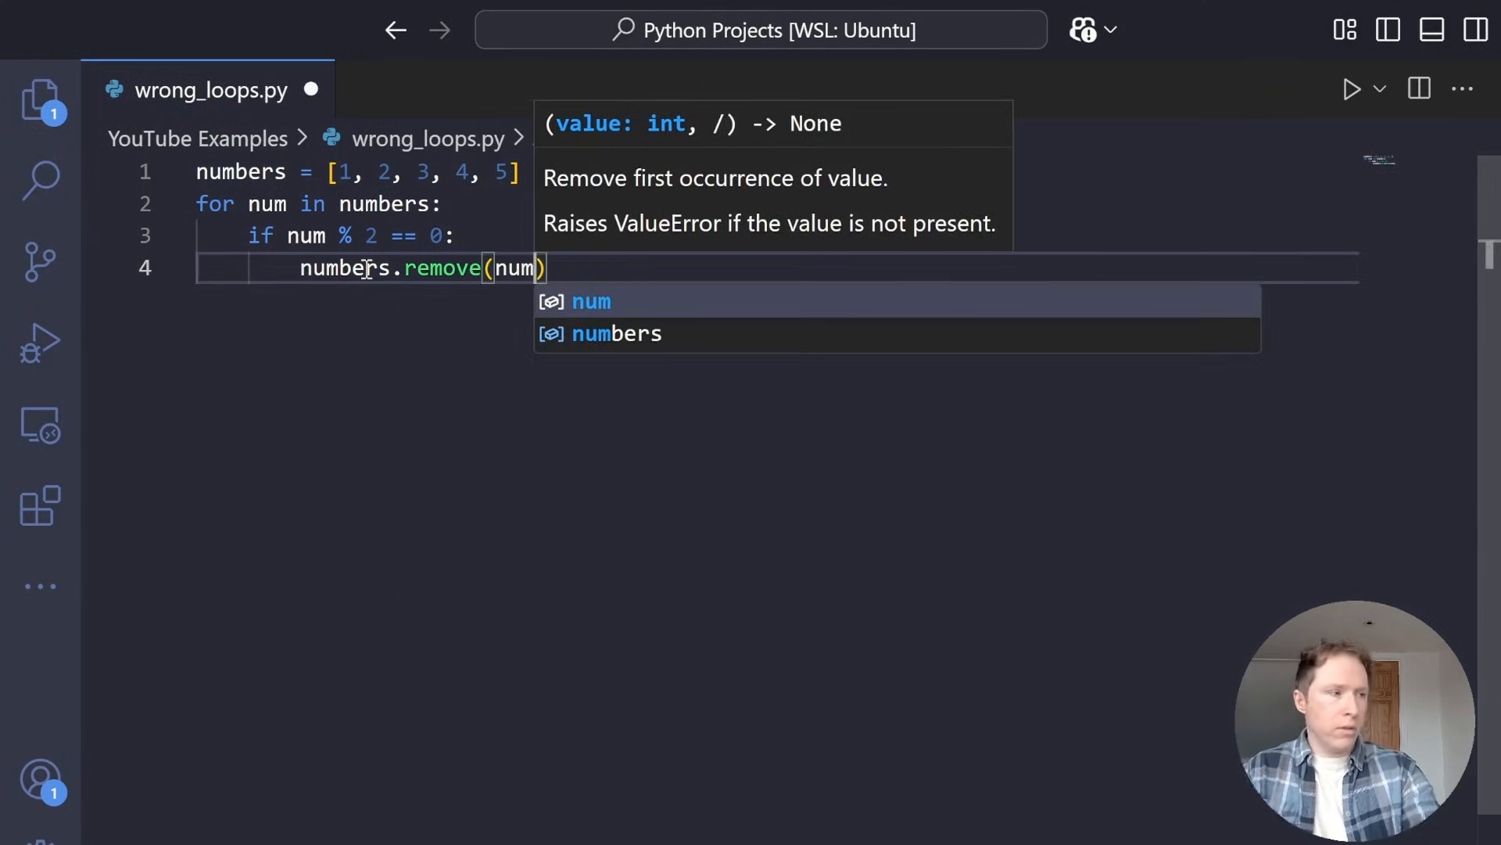
pyautogui.write(')')
pyautogui.press('Return')
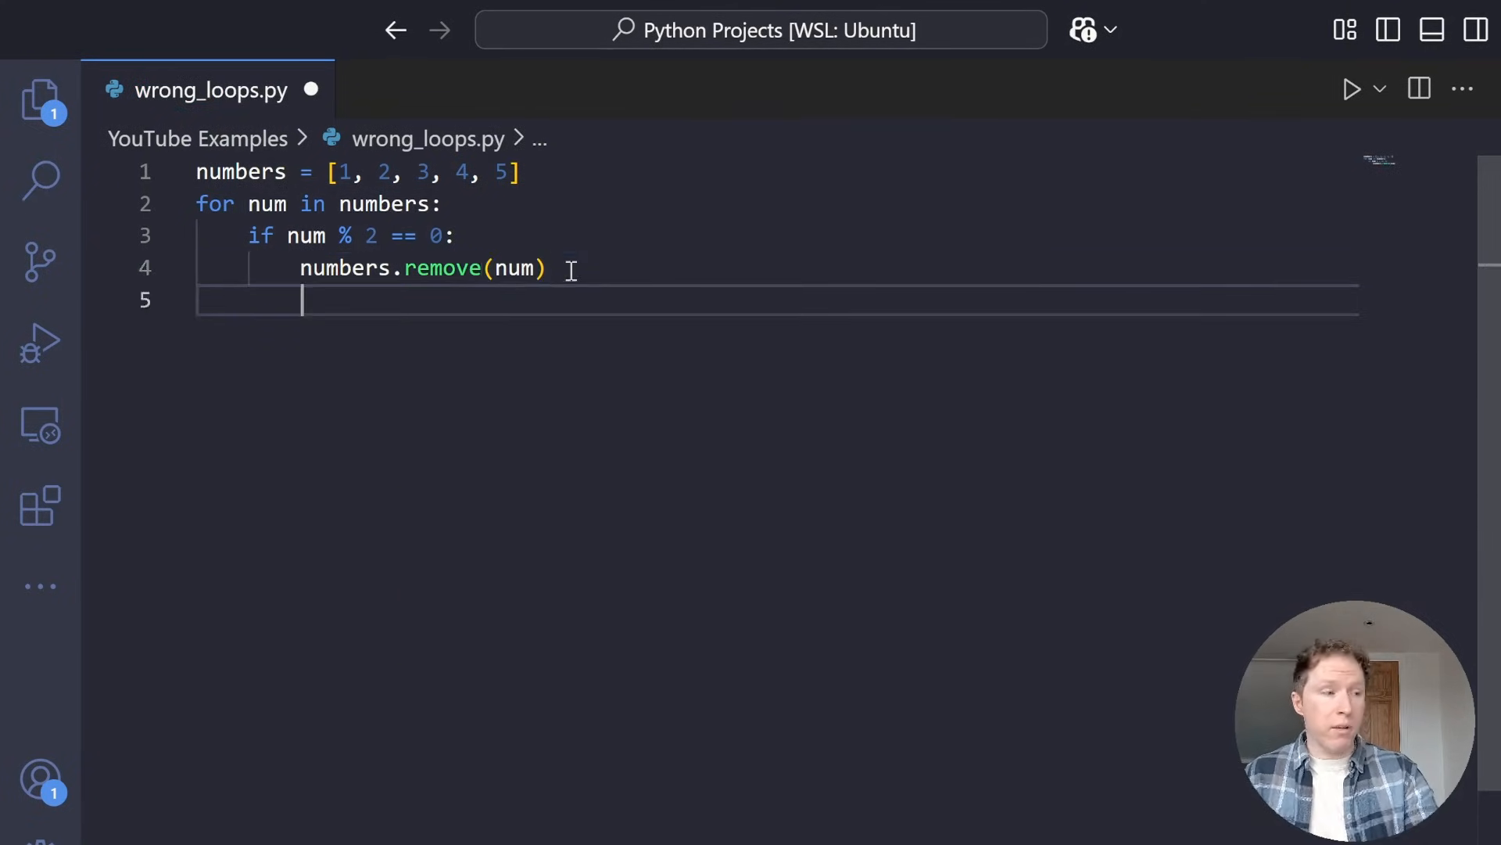
pyautogui.press('BackSpace')
pyautogui.press('BackSpace')
pyautogui.write('print(')
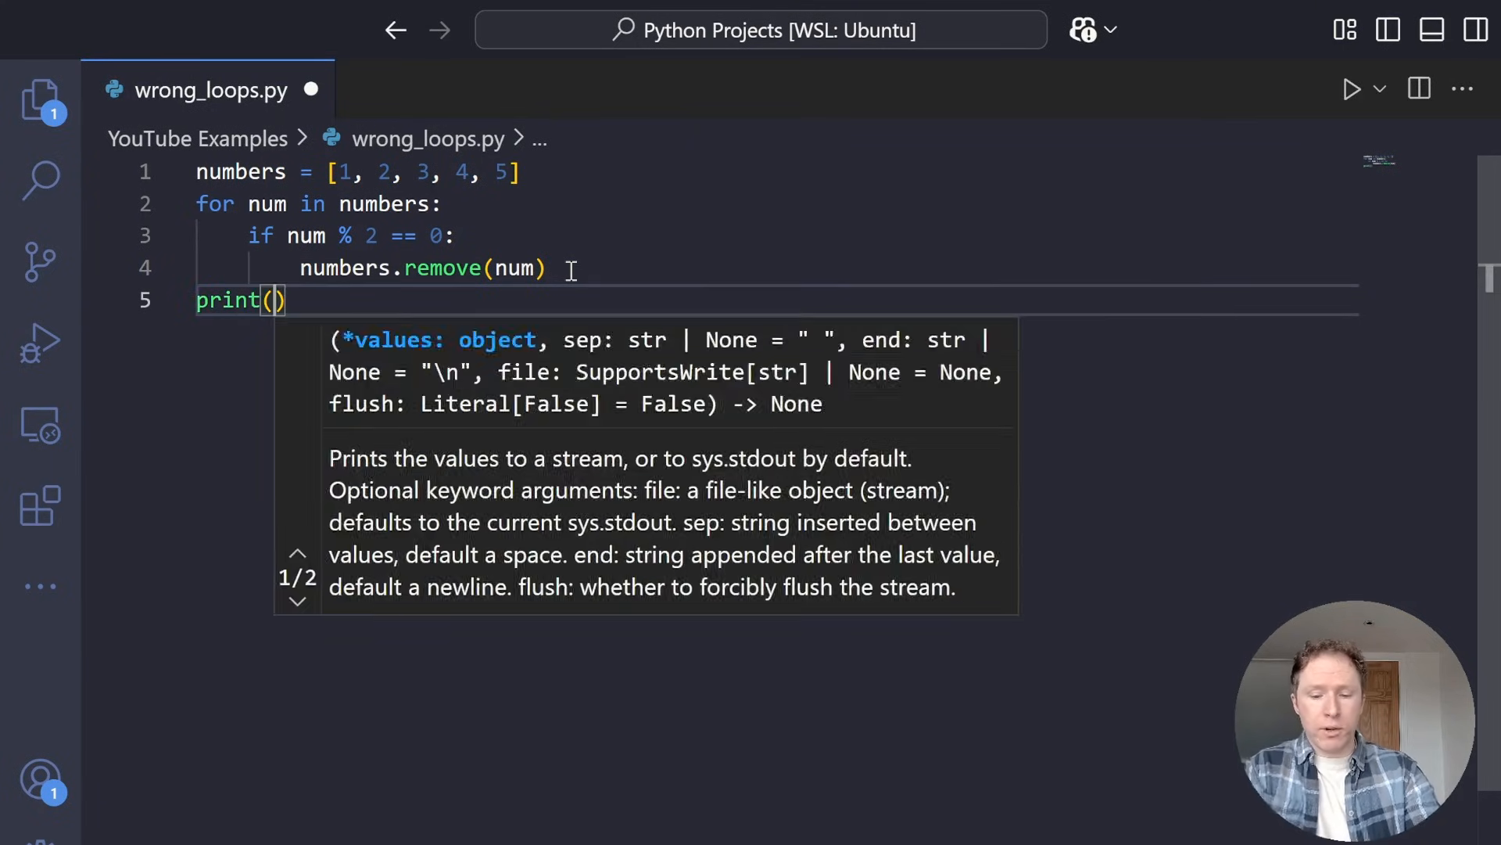
pyautogui.write('mnumbers')
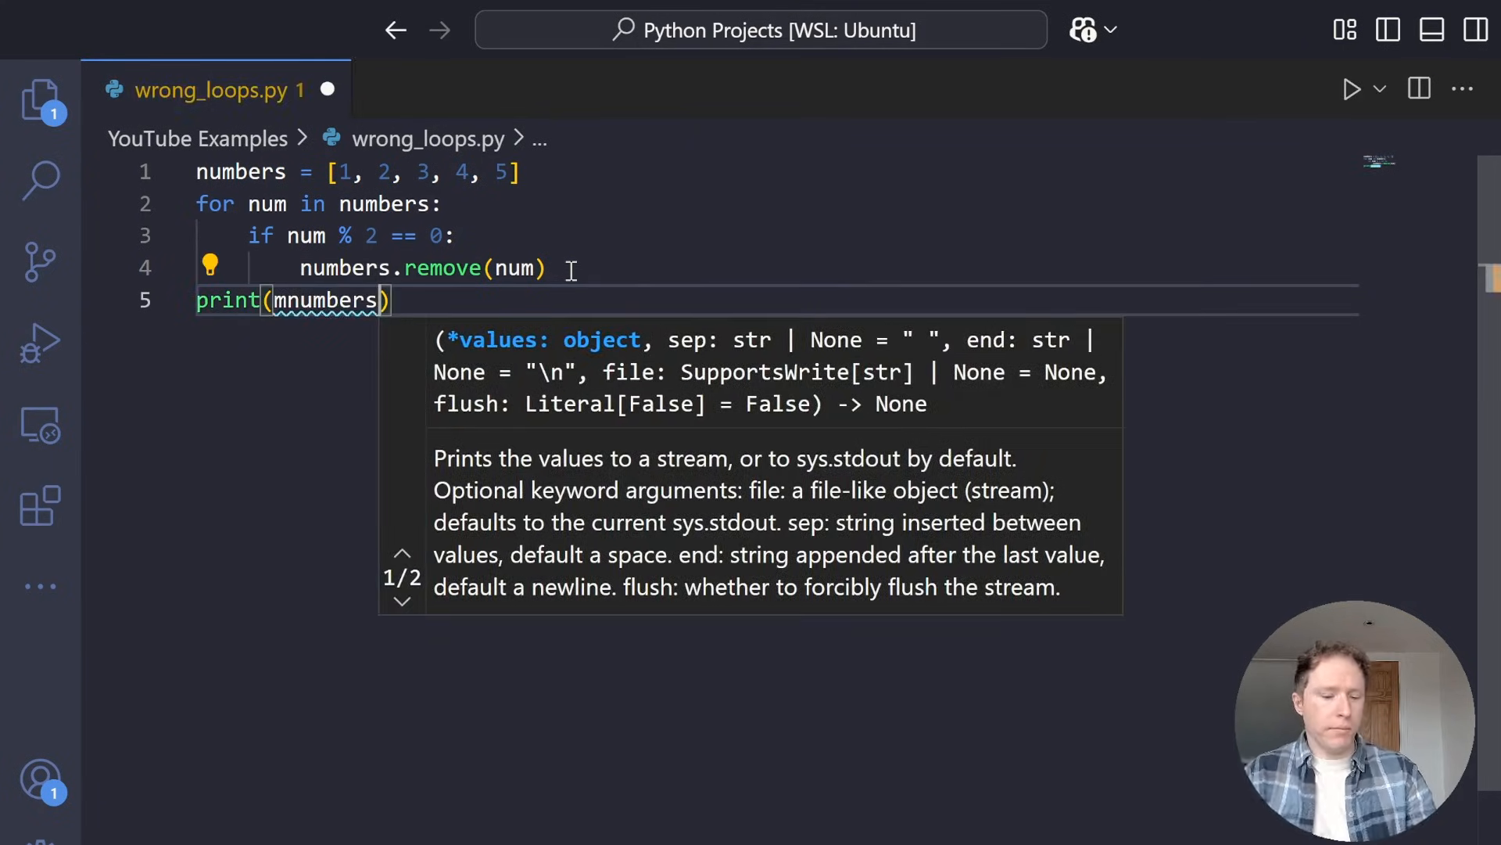
pyautogui.hotkey('ctrl', 'Left')
pyautogui.press('Delete')
pyautogui.click(212, 349)
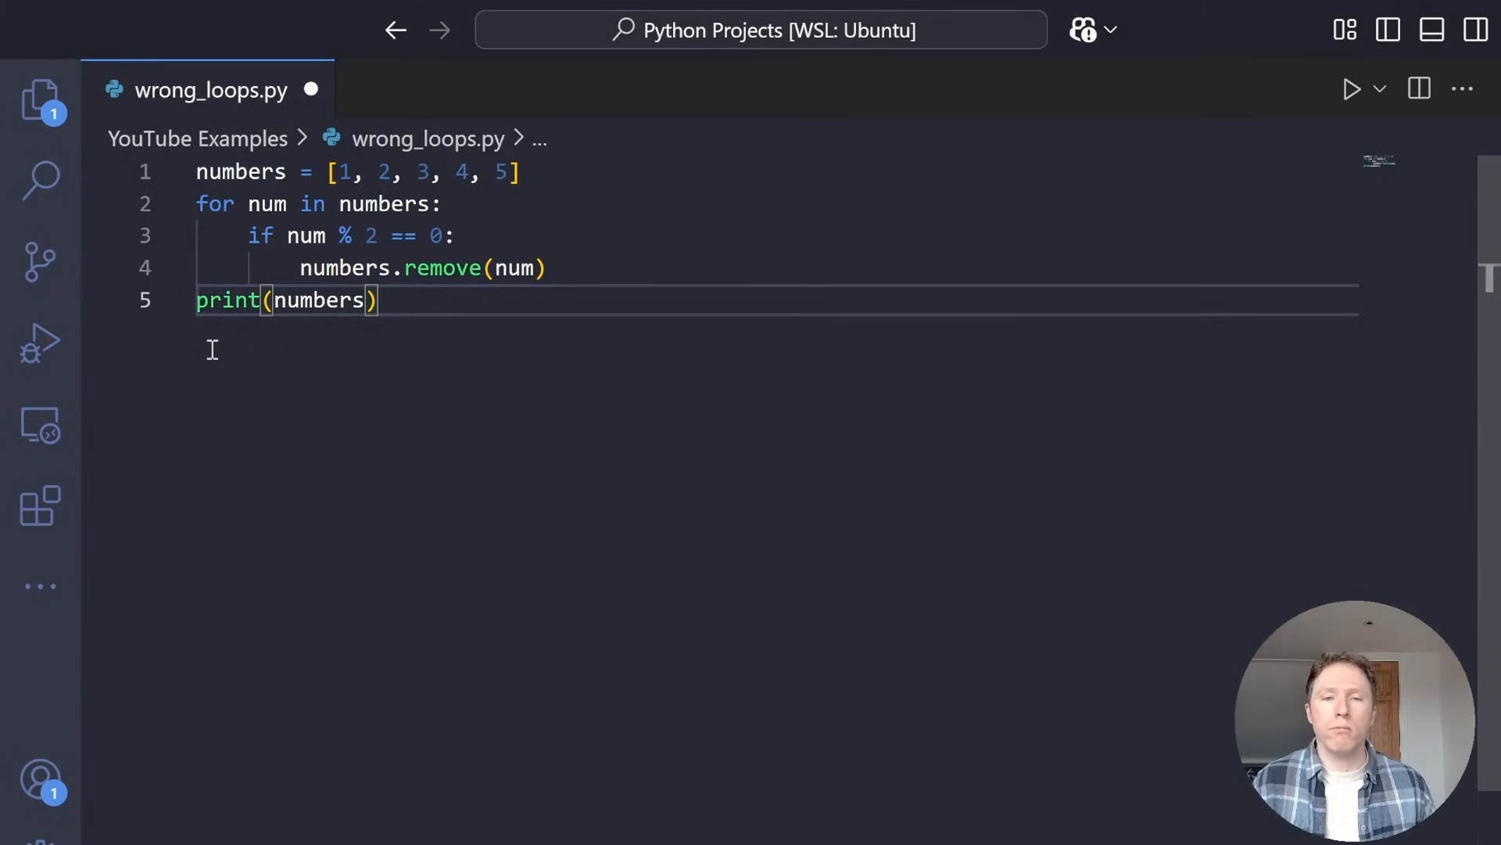
# Save wrong_loops.py and run python wrong_loops.py, printing [1, 3, 5]
pyautogui.hotkey('ctrl', 's')
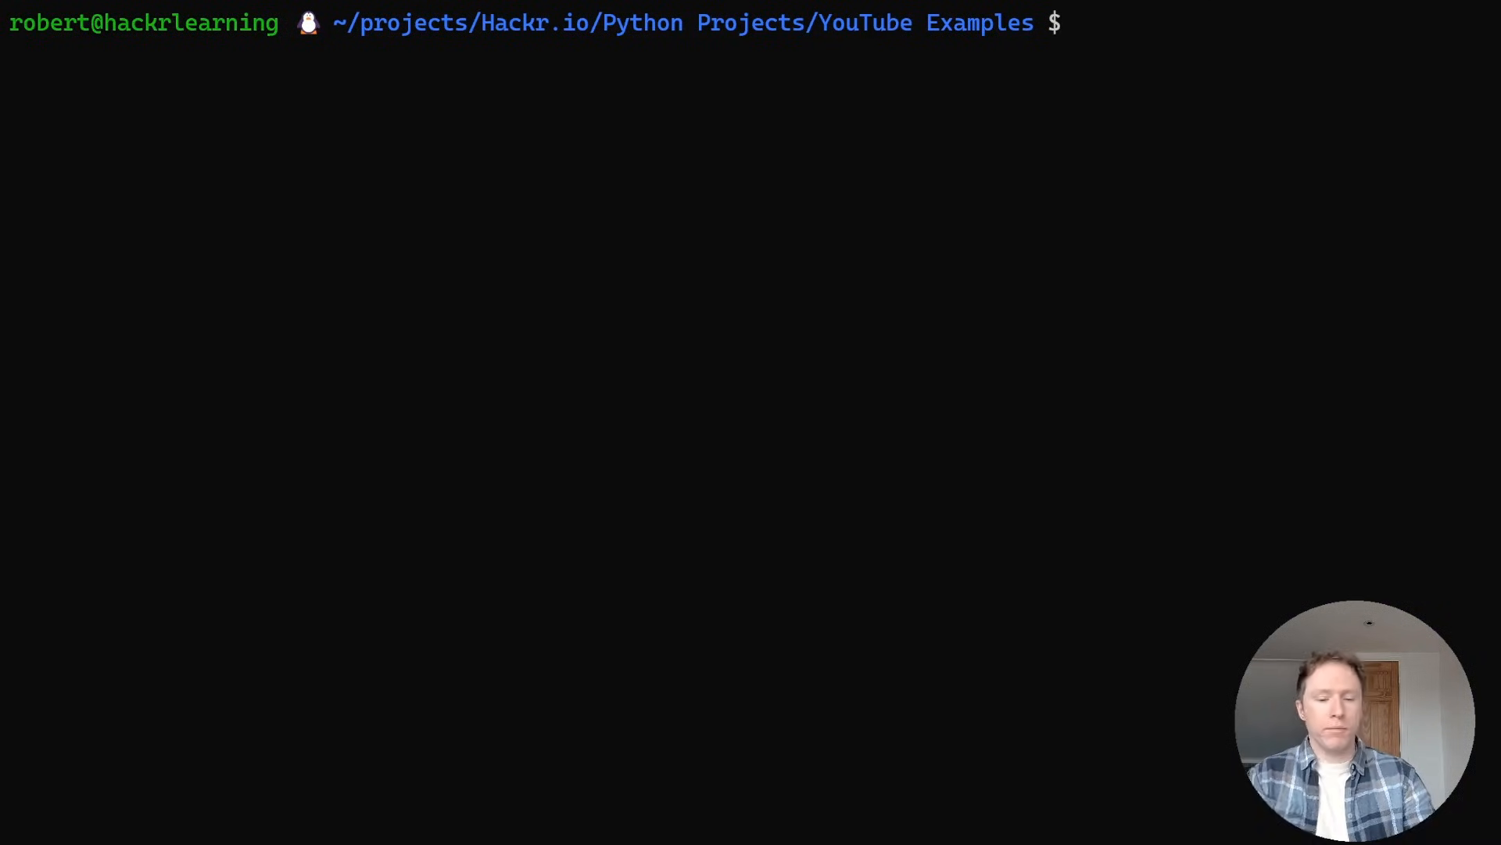
pyautogui.write('python wro')
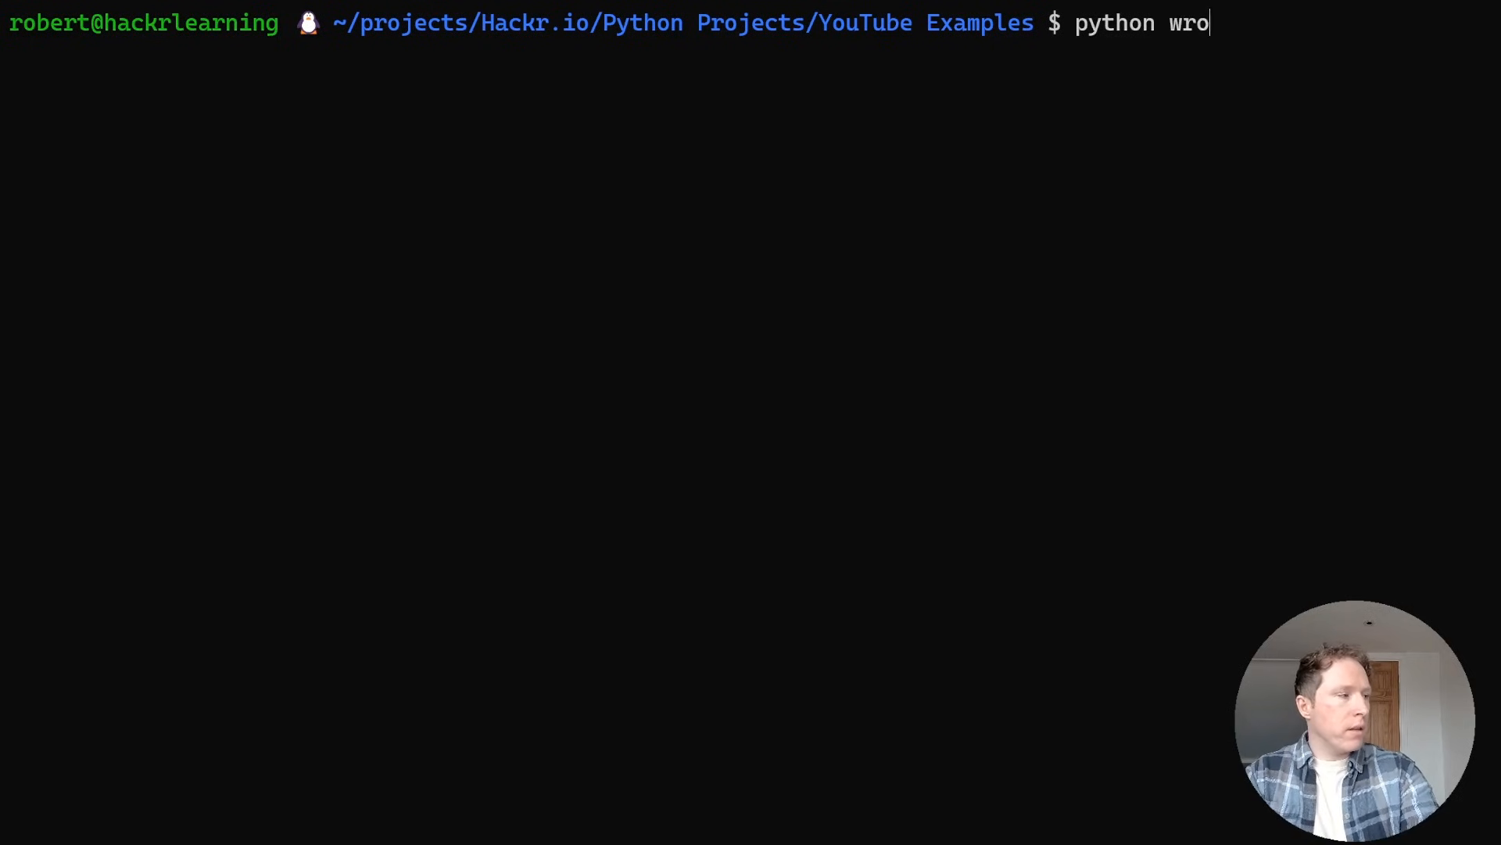
pyautogui.press('Tab')
pyautogui.press('Return')
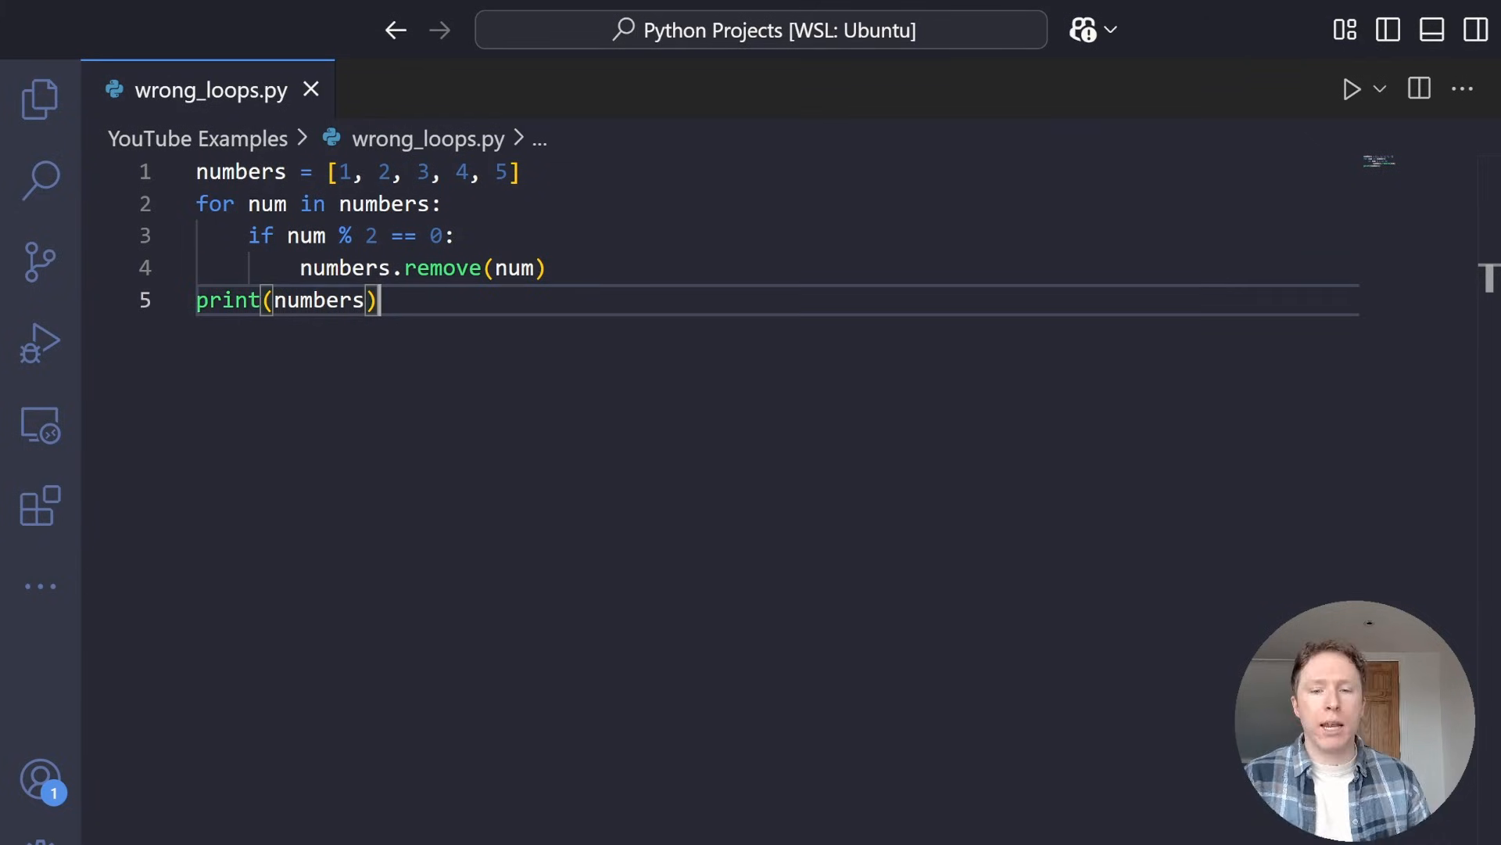
# Insert a second 2 so the list reads [1, 2, 2, 3, 4, 5] and save
pyautogui.click(419, 172)
pyautogui.write('2,')
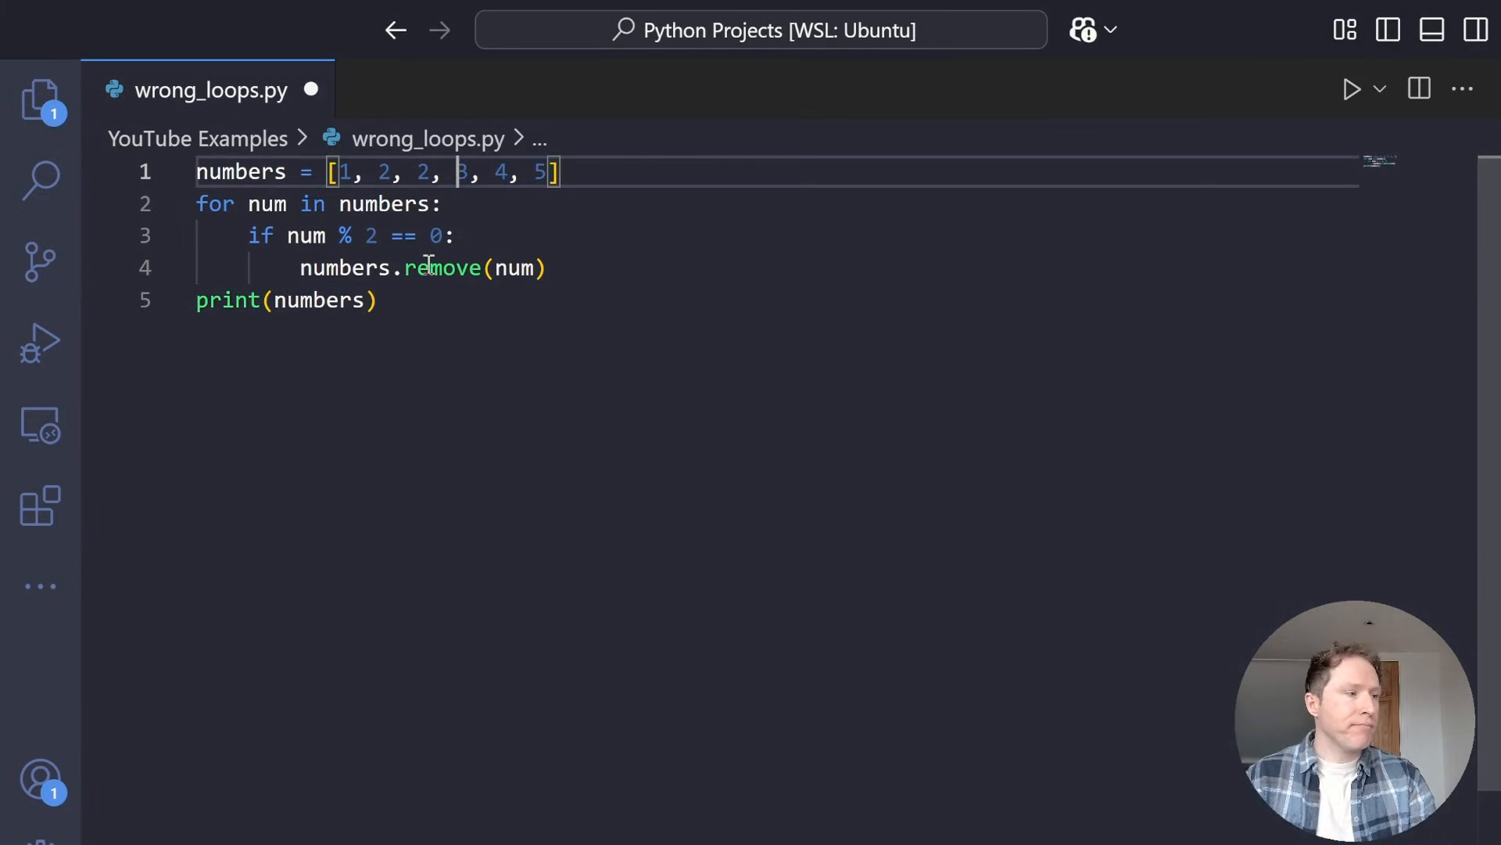
pyautogui.click(431, 303)
pyautogui.hotkey('ctrl', 's')
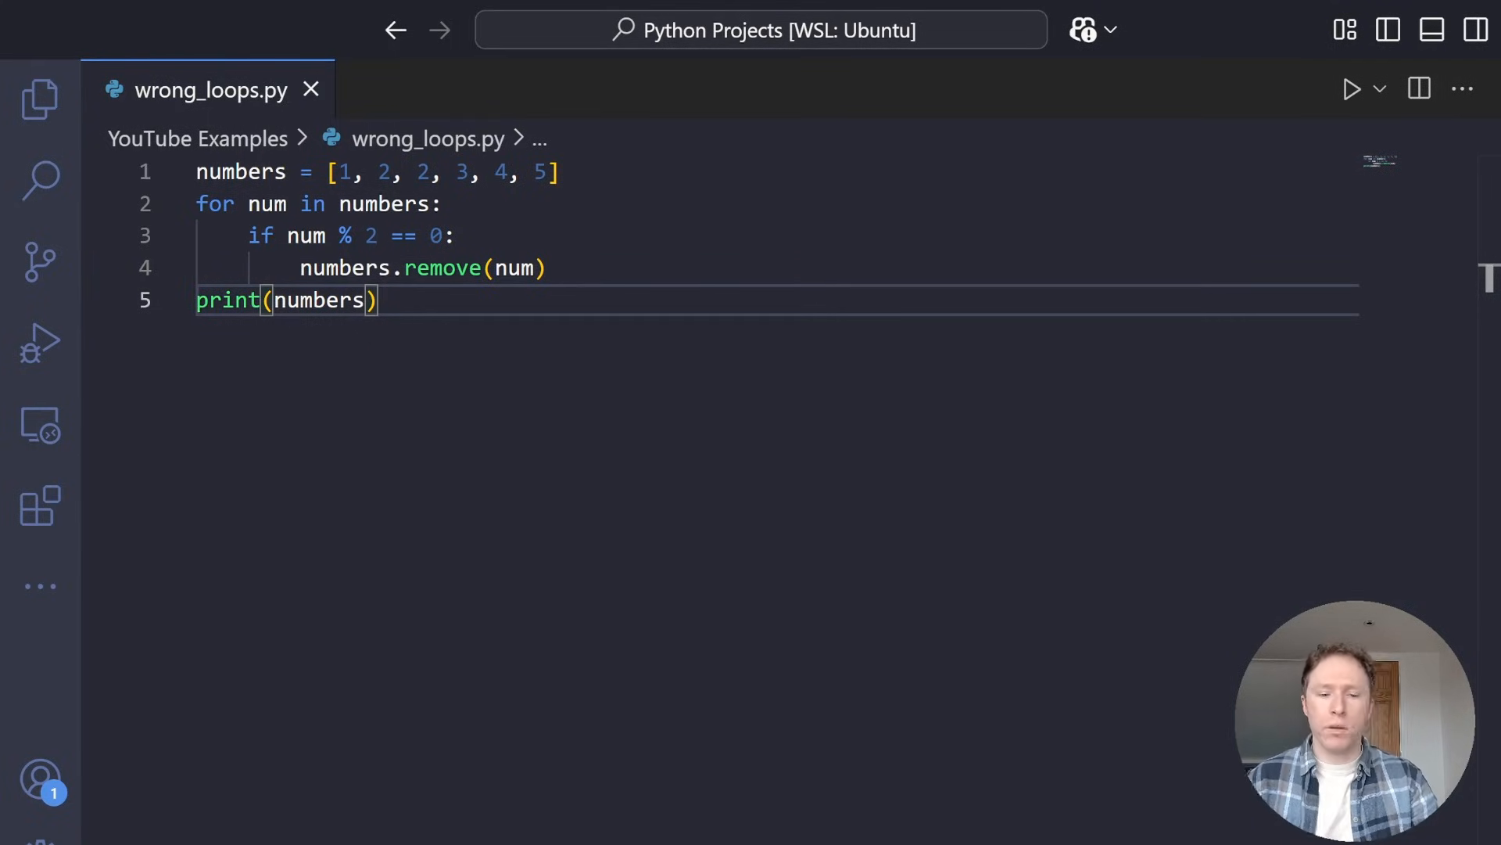
# Rerun python wrong_loops.py, which now prints [1, 2, 3, 5]
pyautogui.press('Up')
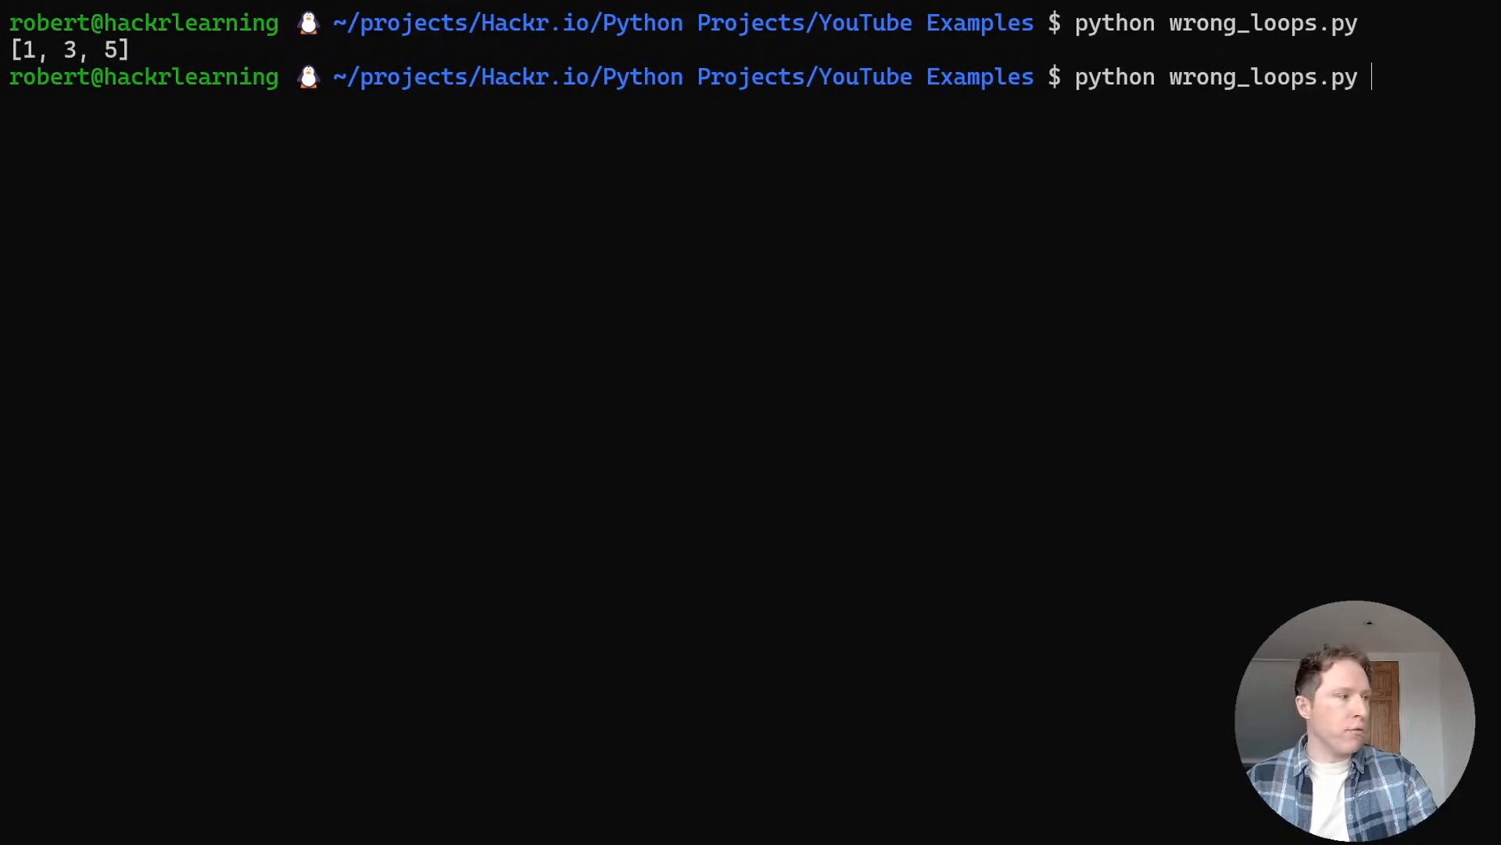
pyautogui.press('Return')
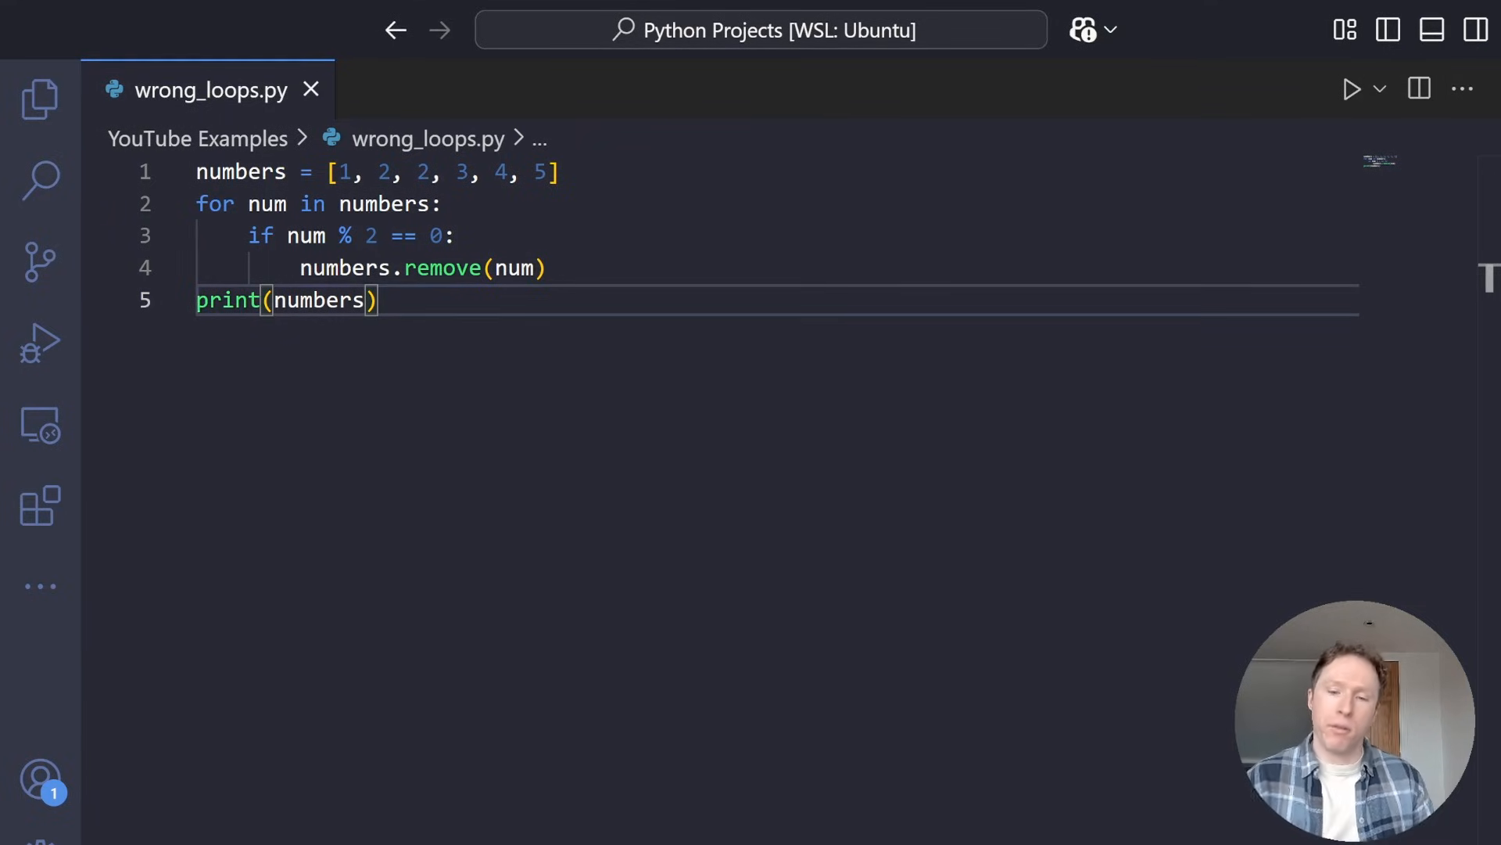
# Copy the numbers list line and paste it as a second example below the first print
pyautogui.tripleClick(487, 172)
pyautogui.hotkey('ctrl', 'c')
pyautogui.click(416, 303)
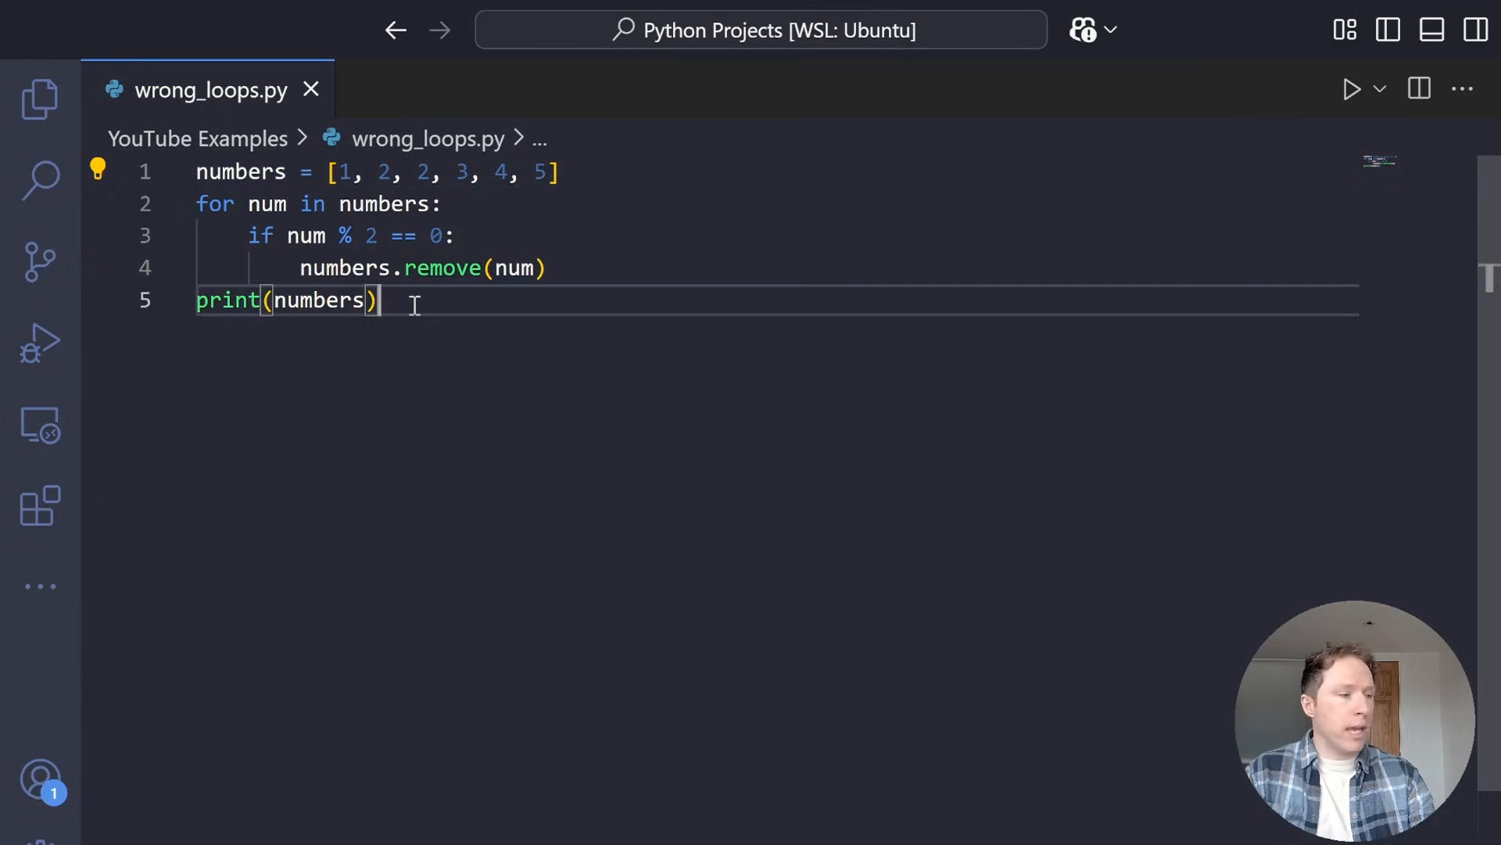
pyautogui.press('Return')
pyautogui.press('Return')
pyautogui.hotkey('ctrl', 'v')
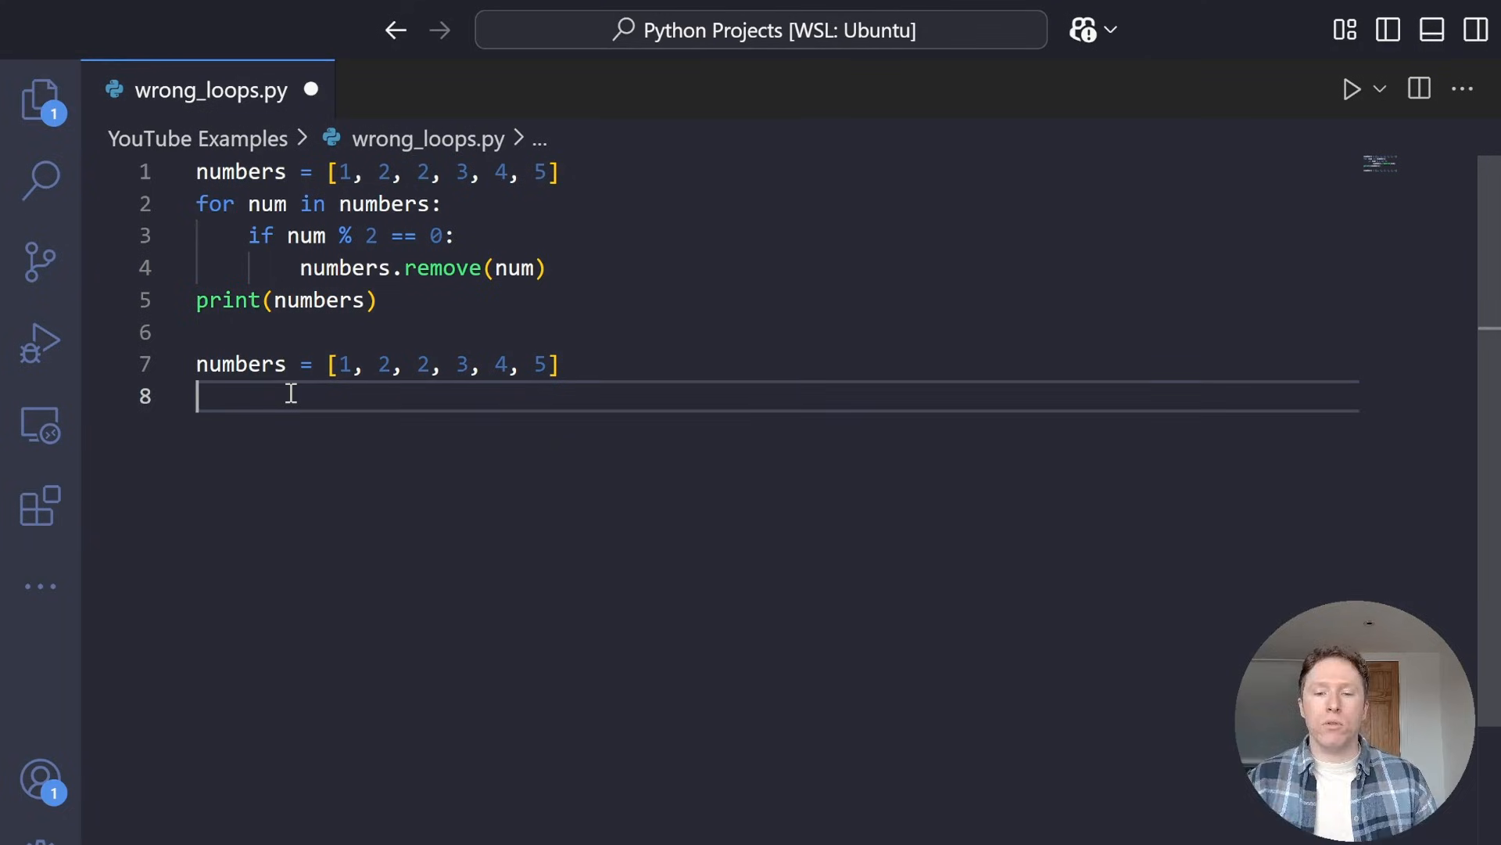
pyautogui.write('numbers')
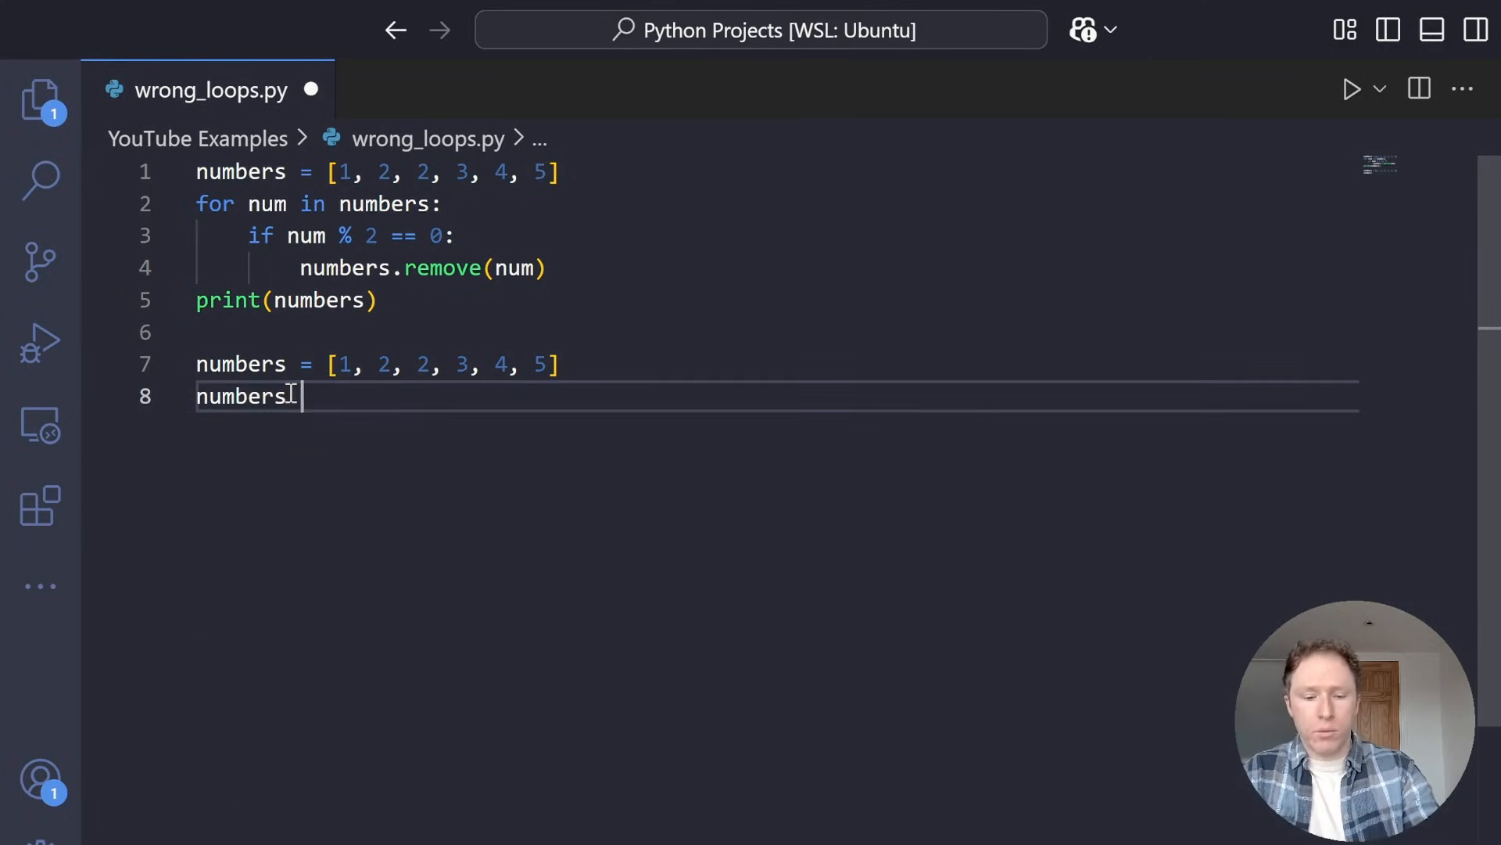
pyautogui.write(' = [')
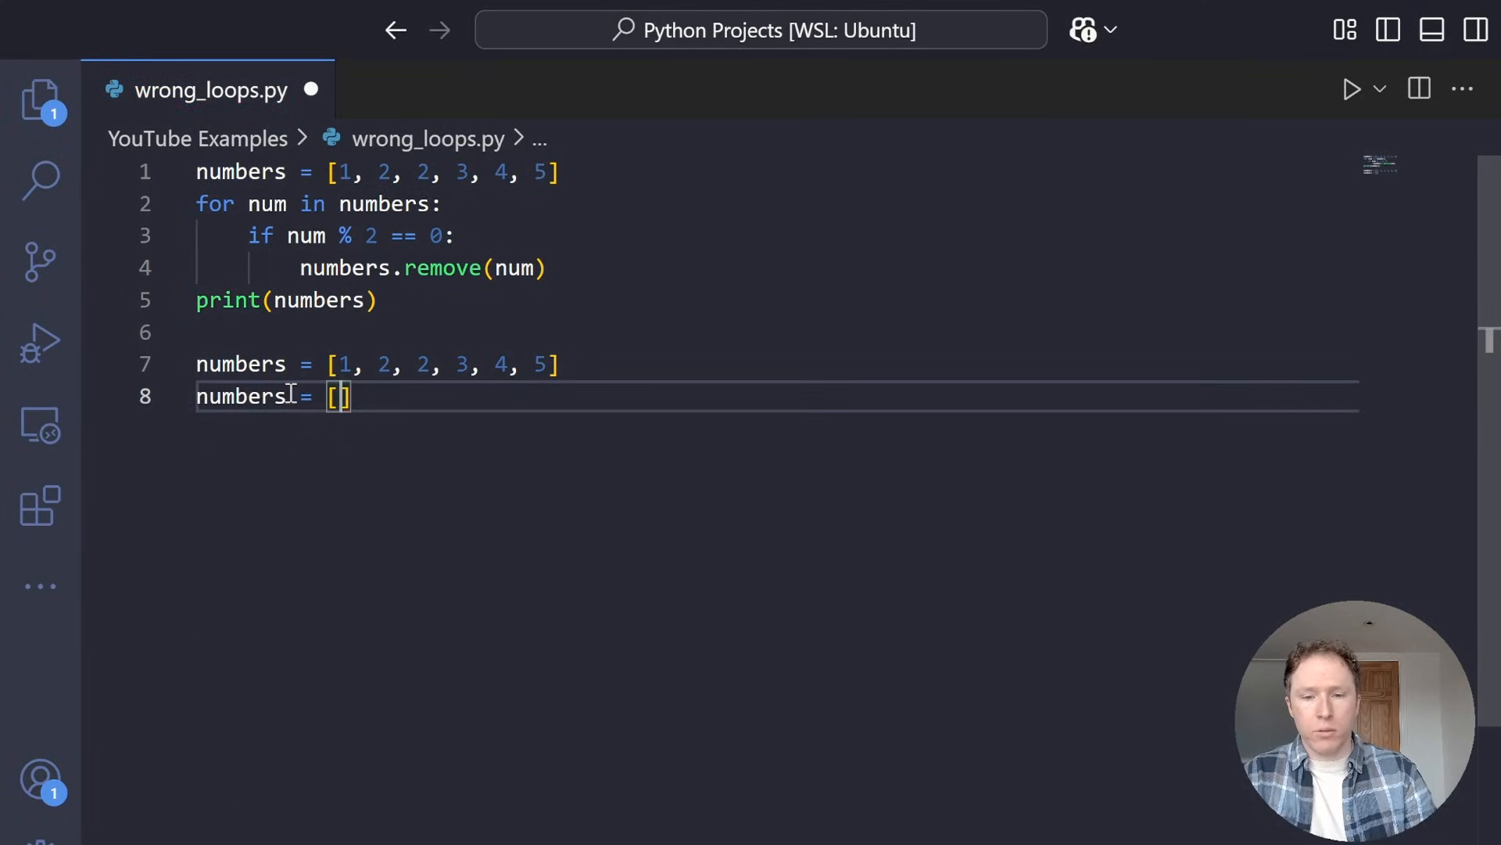
pyautogui.write('for num')
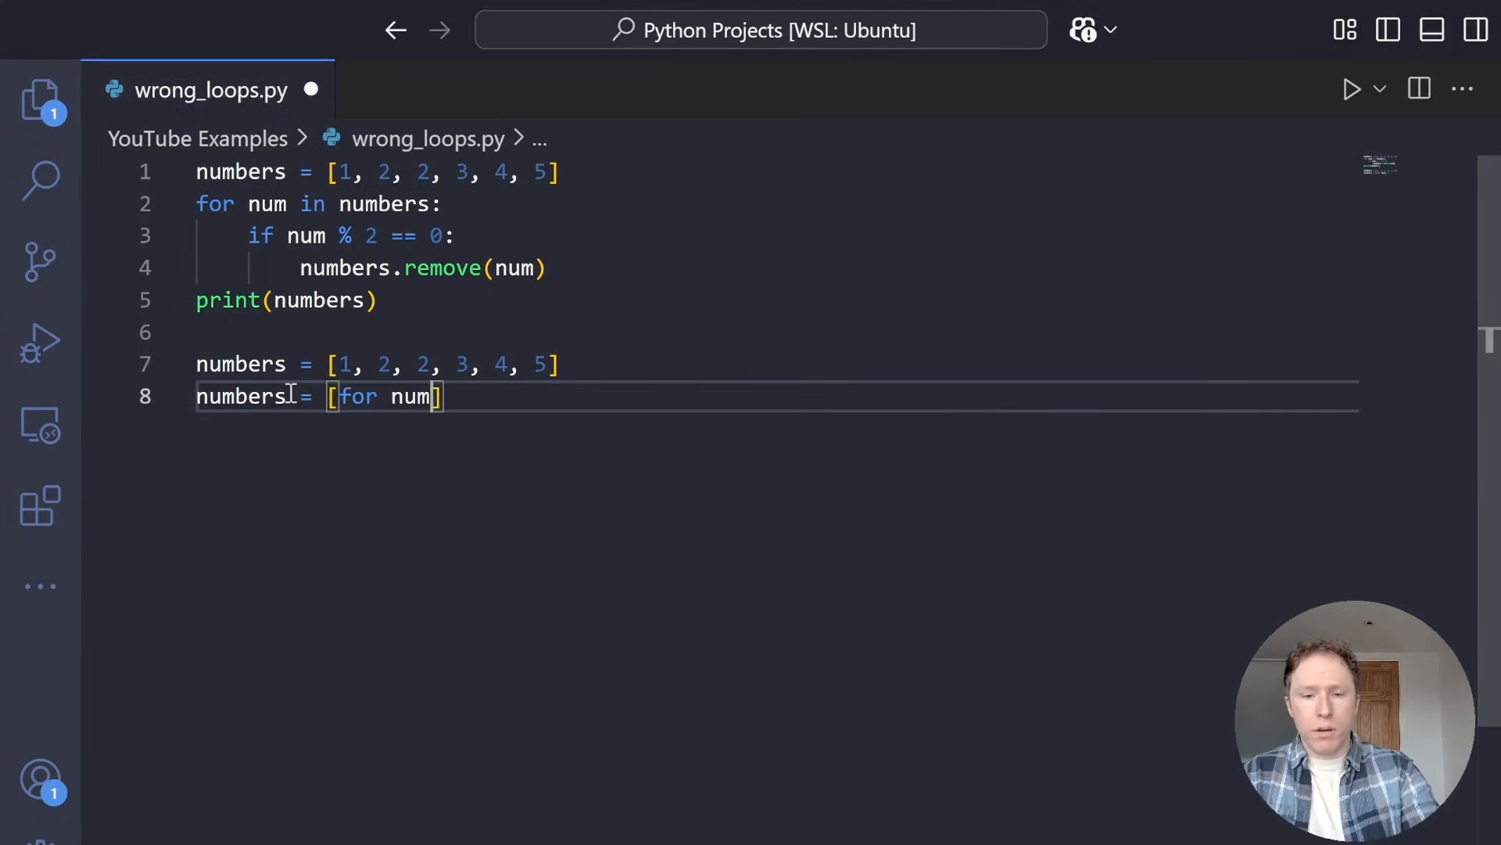
pyautogui.write(' in numbers ')
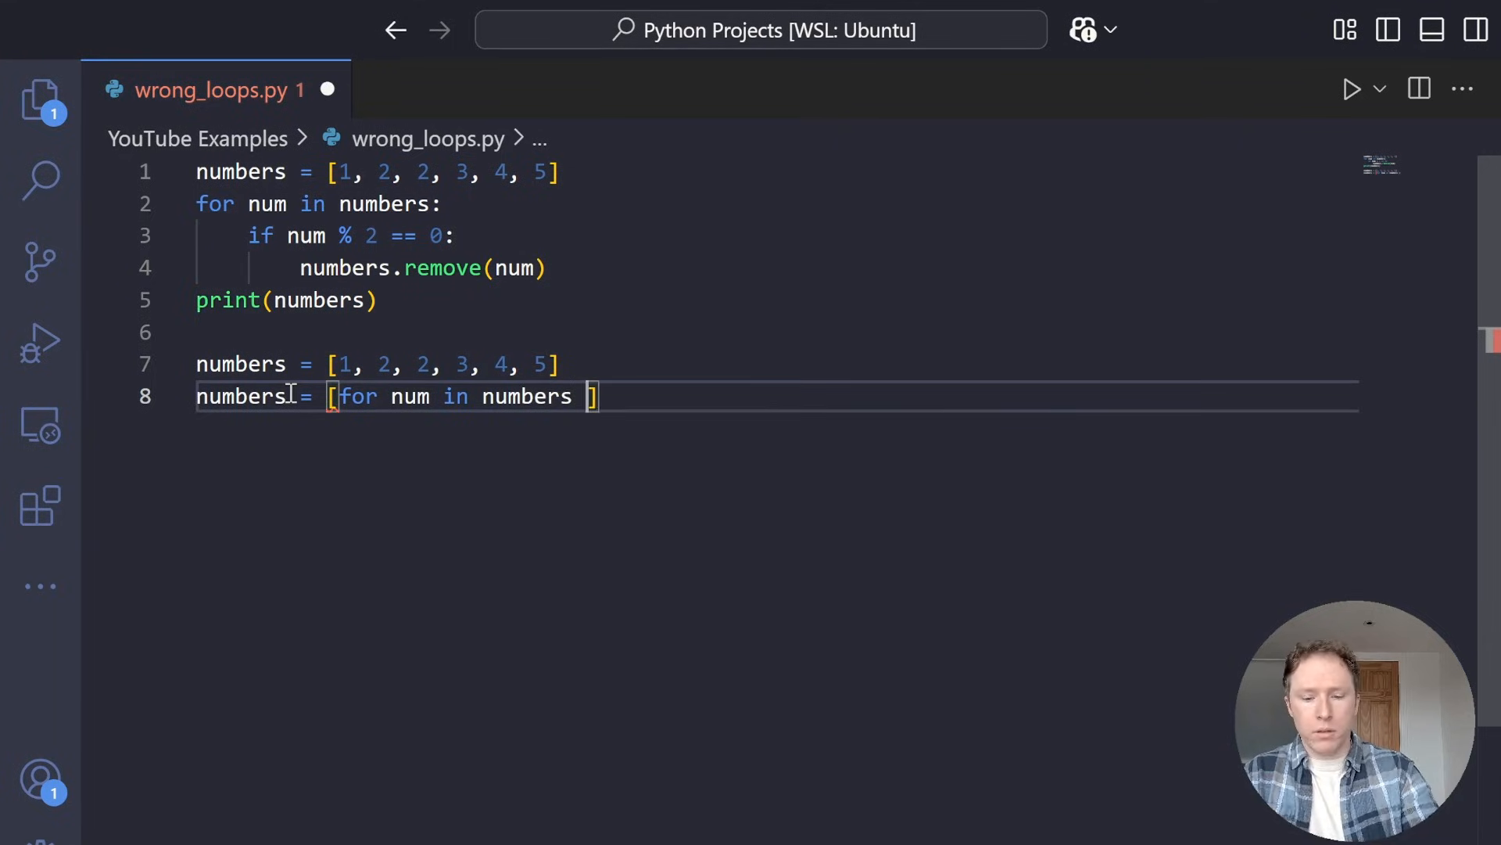
pyautogui.write('if mnum !=')
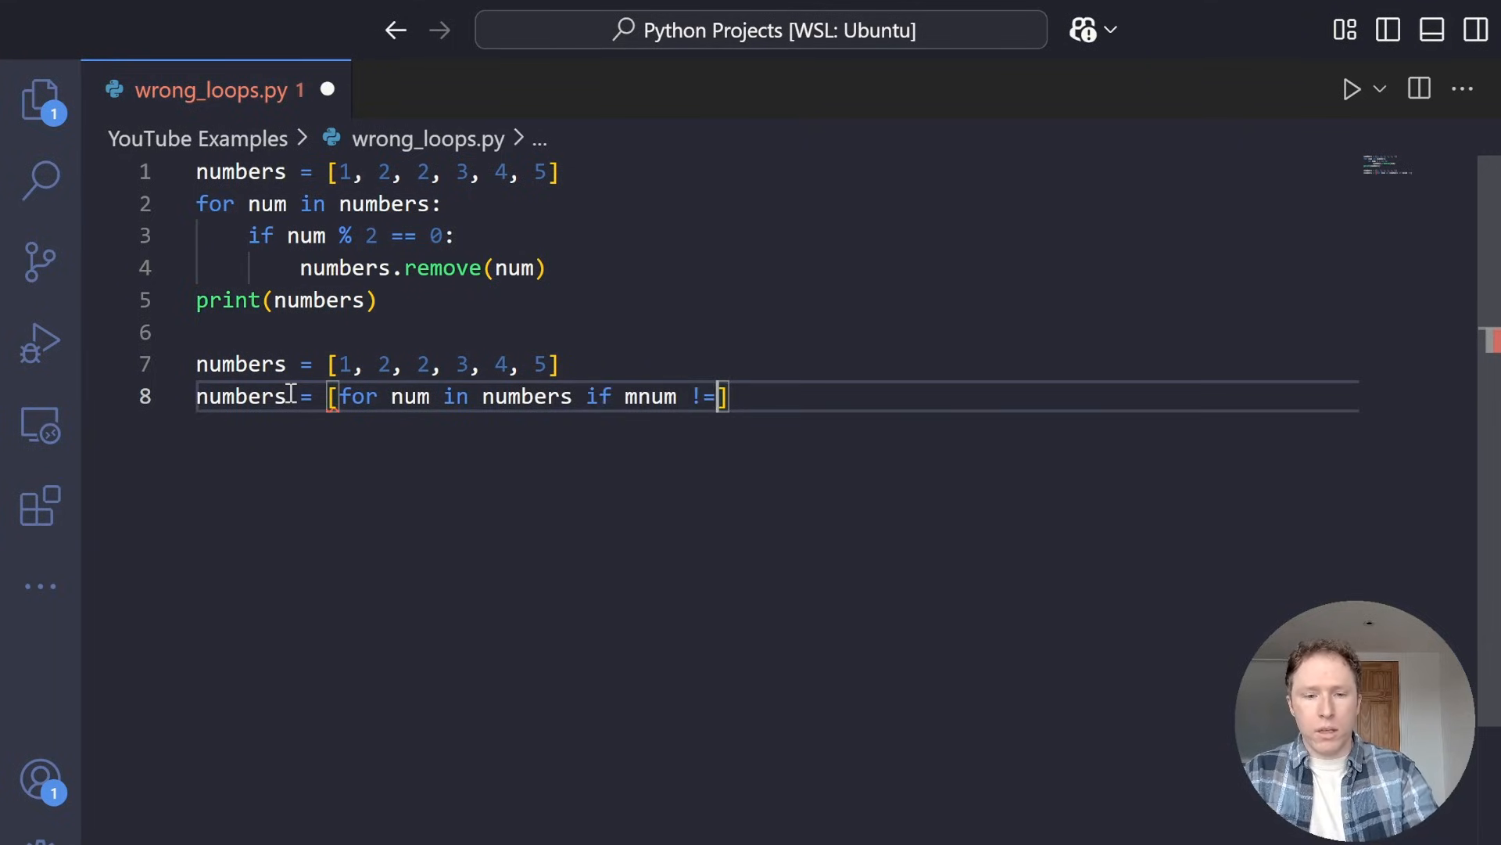
# Write numbers = [num for num in numbers if num % 2 != 0] on line 8
pyautogui.press('BackSpace')
pyautogui.press('BackSpace')
pyautogui.press('BackSpace')
pyautogui.press('BackSpace')
pyautogui.press('BackSpace')
pyautogui.press('BackSpace')
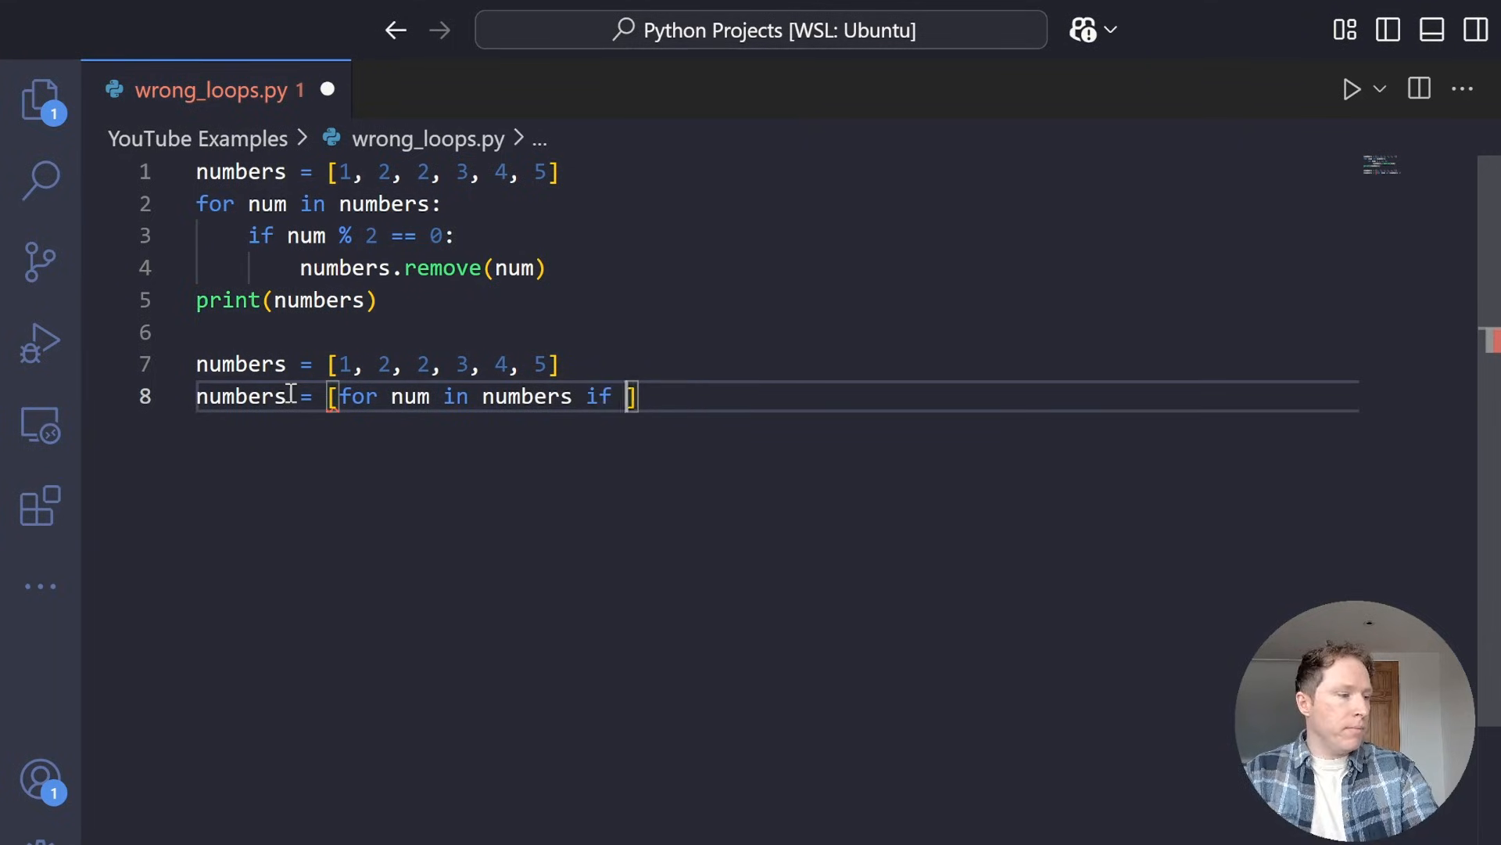
pyautogui.write('num % 2 != ')
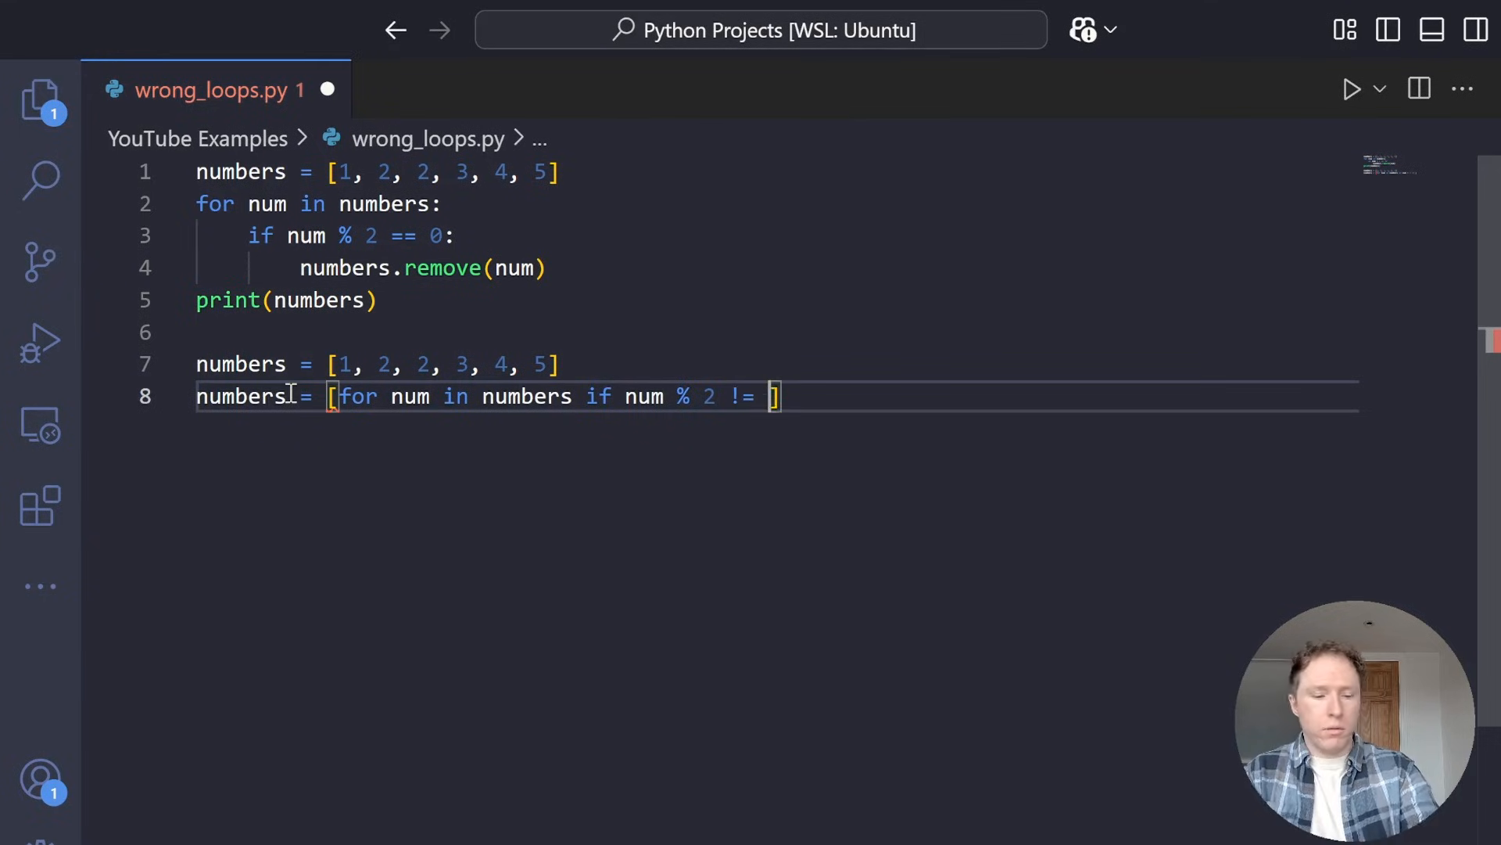
pyautogui.write('0')
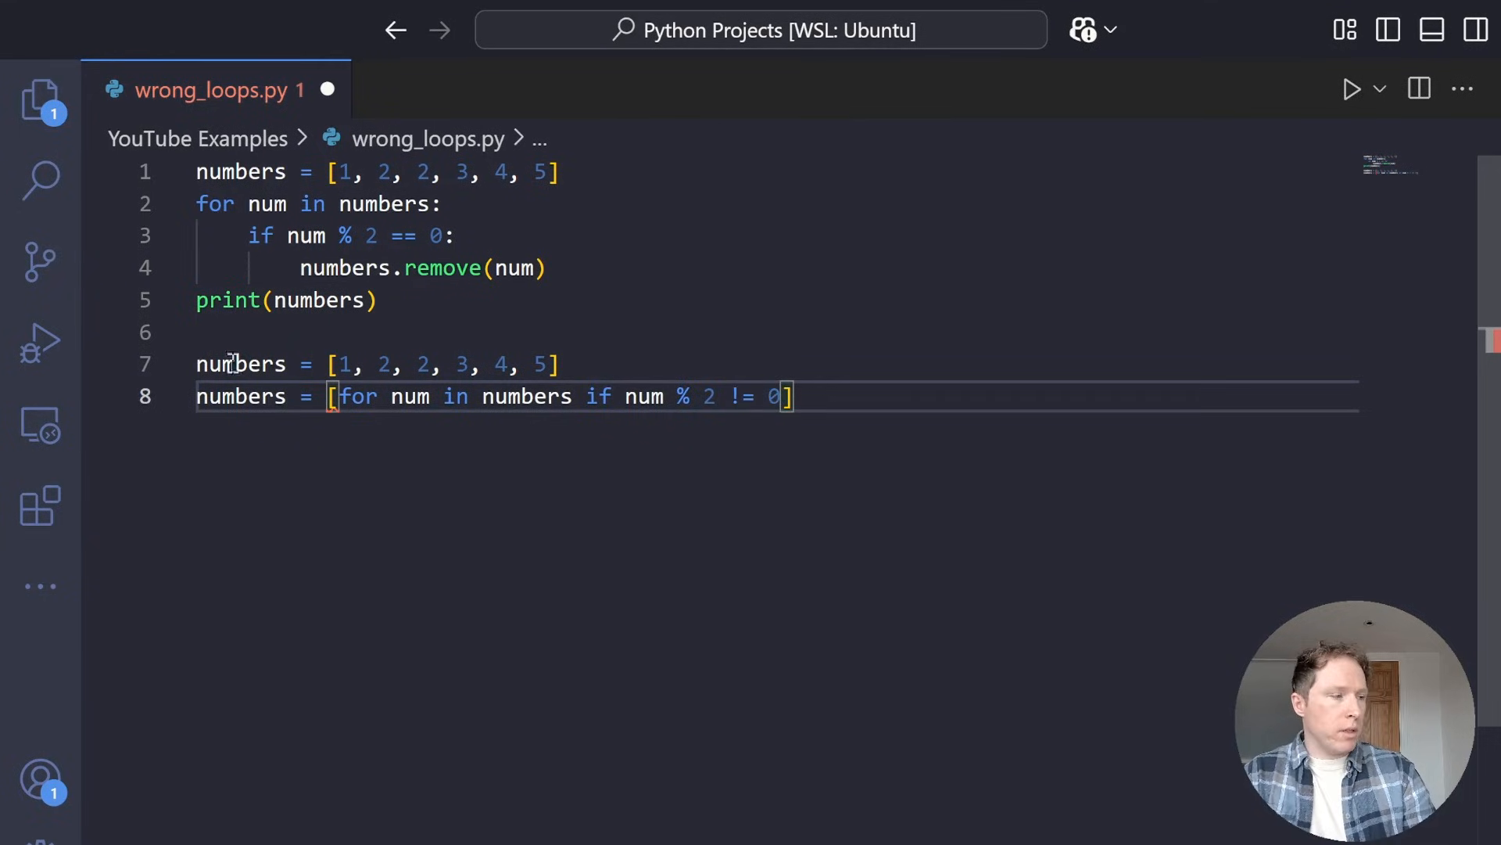
pyautogui.click(333, 396)
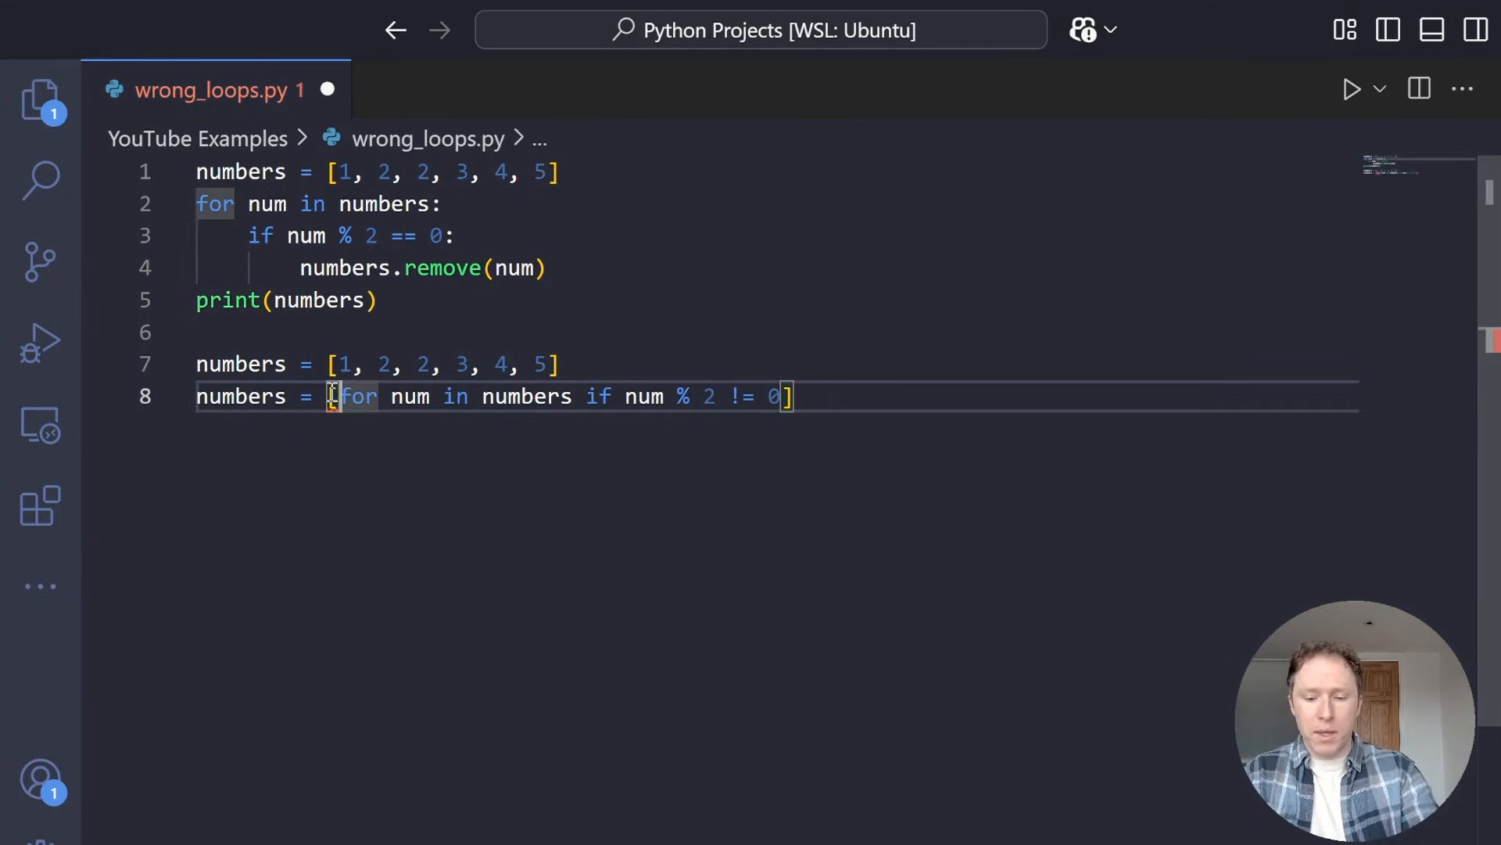
pyautogui.write('u')
pyautogui.press('BackSpace')
pyautogui.write('num')
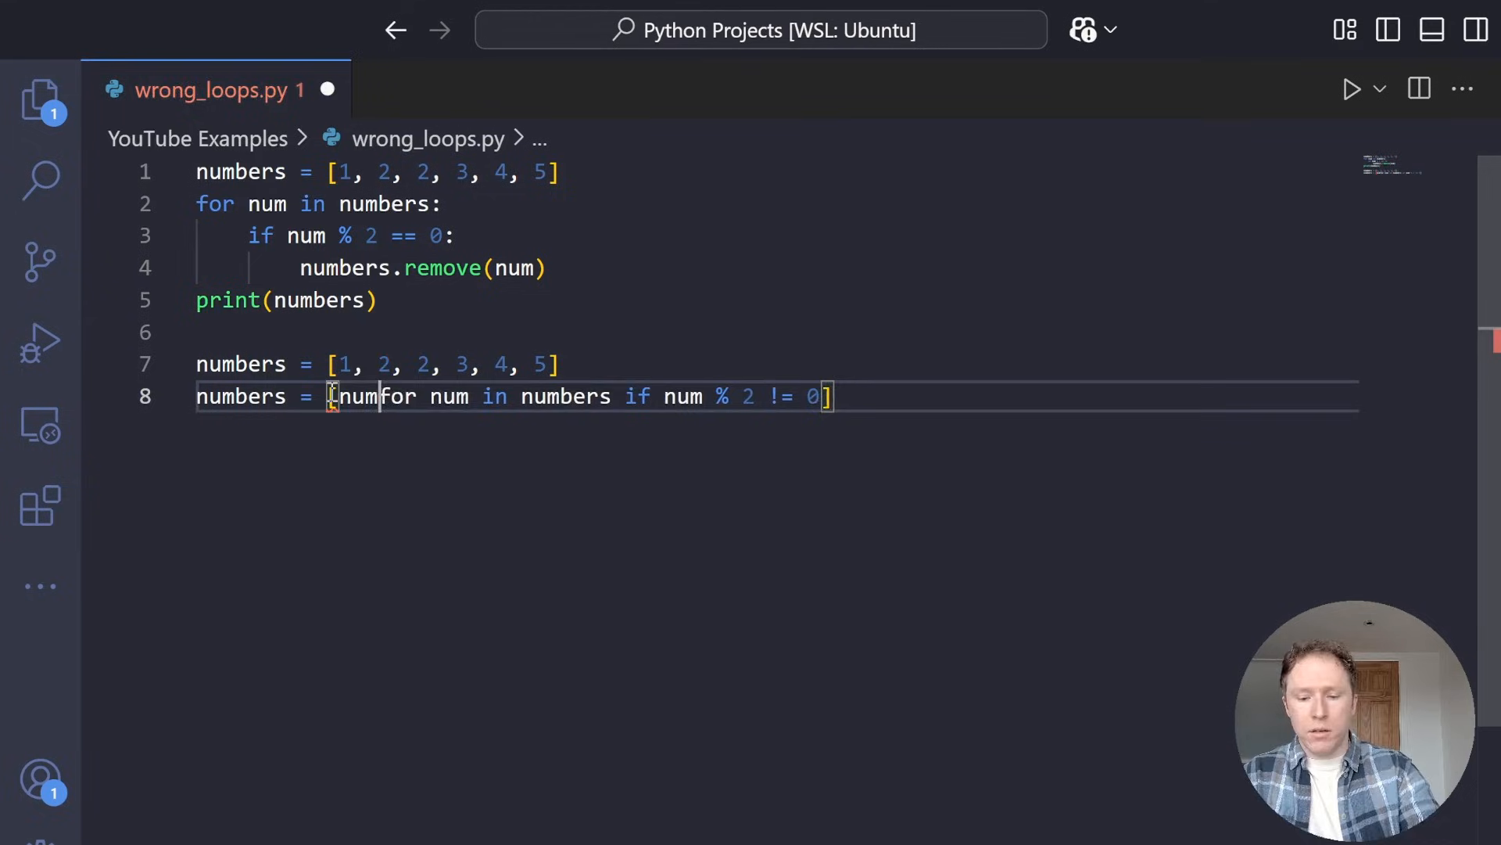
pyautogui.click(923, 400)
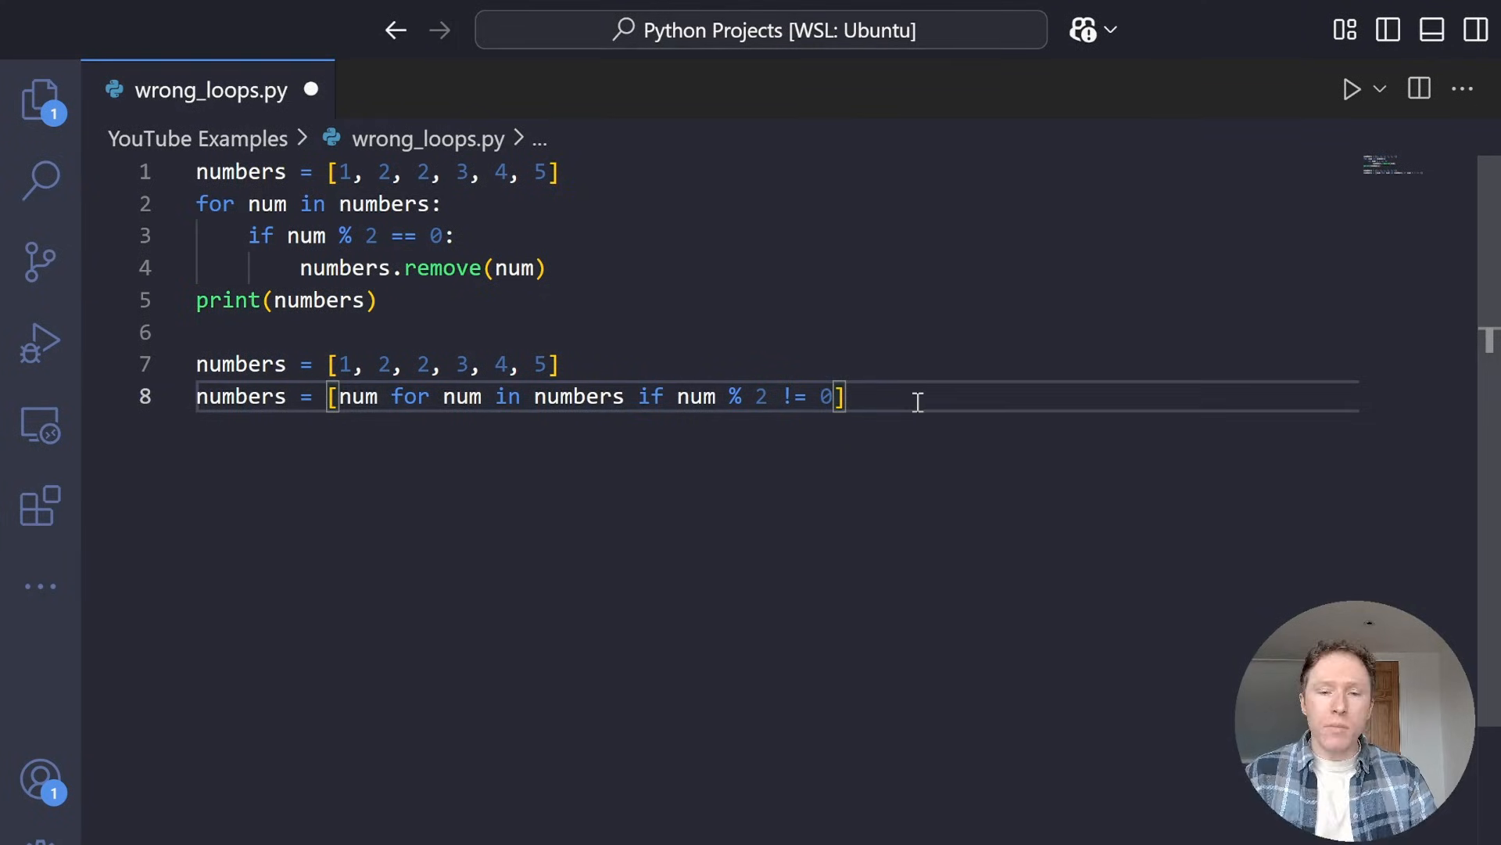
# Add print(numbers) on line 9, save, and compare it with the print call on line 5
pyautogui.press('Return')
pyautogui.write('print(')
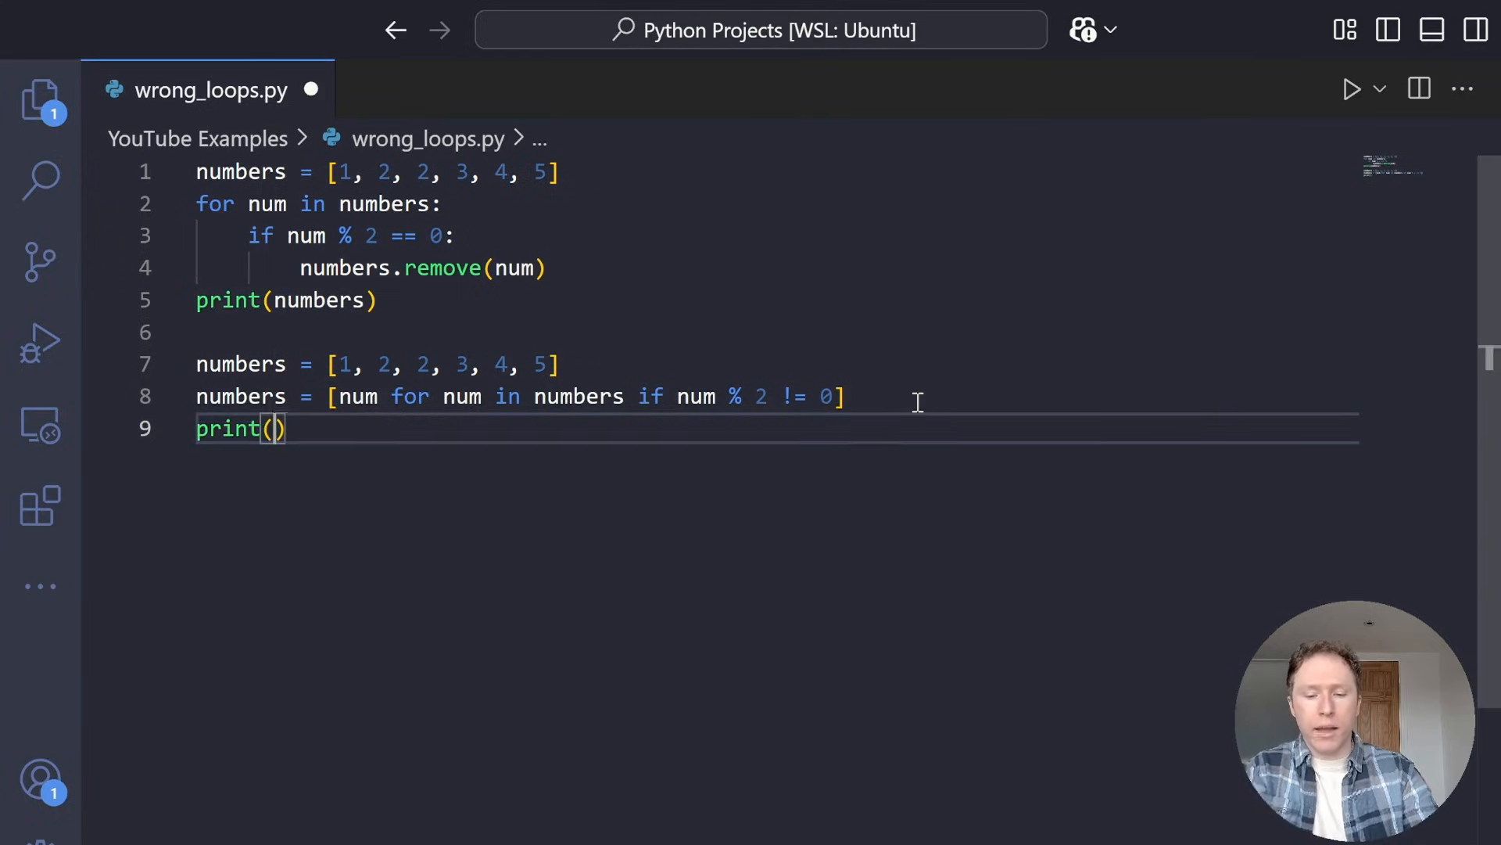
pyautogui.write('numbers')
pyautogui.hotkey('ctrl', 's')
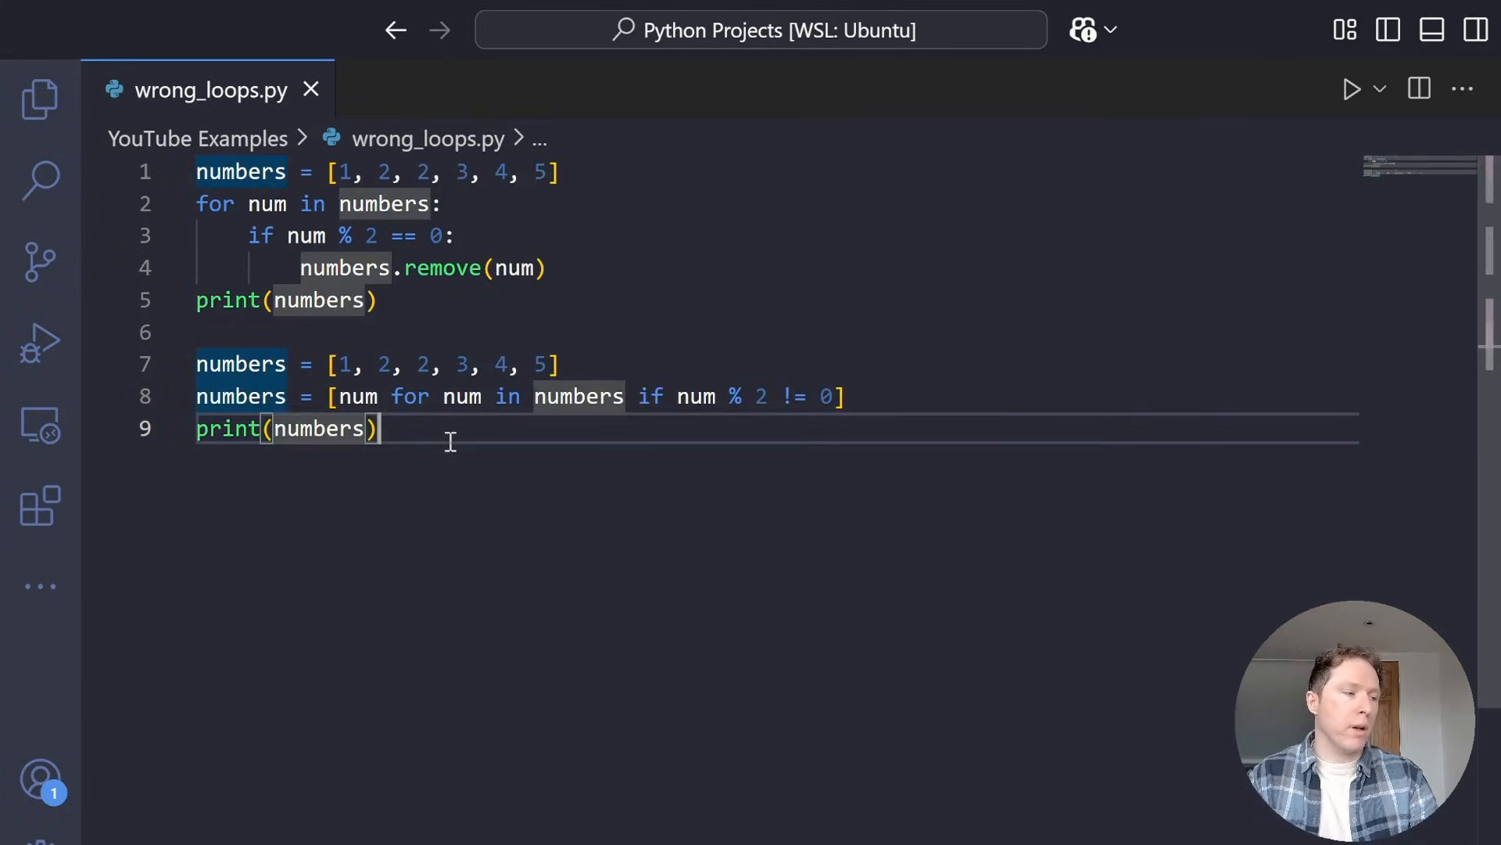
pyautogui.click(450, 441)
pyautogui.click(224, 296)
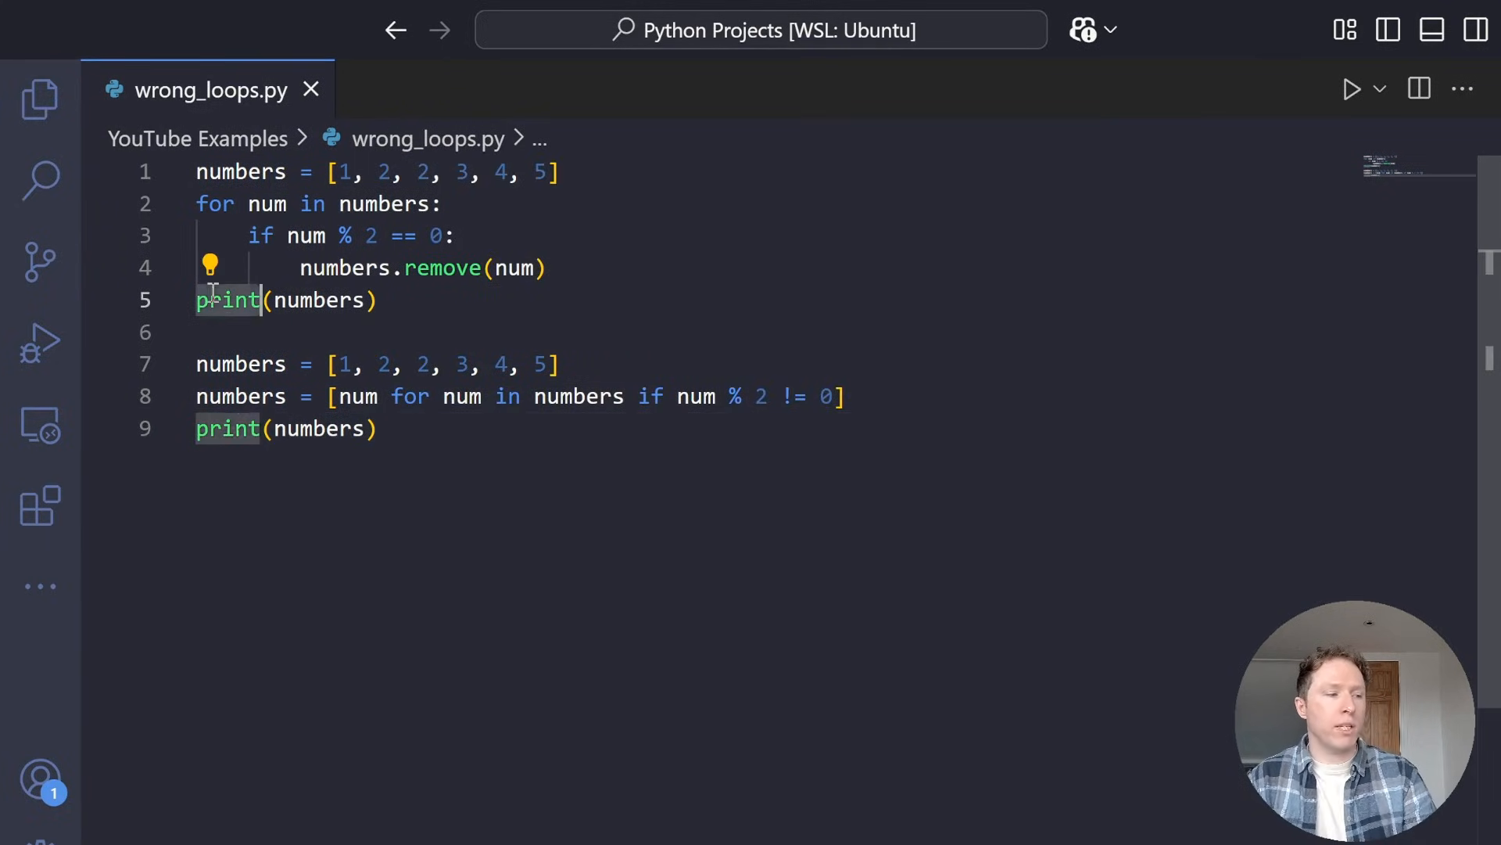
pyautogui.click(219, 447)
pyautogui.click(341, 303)
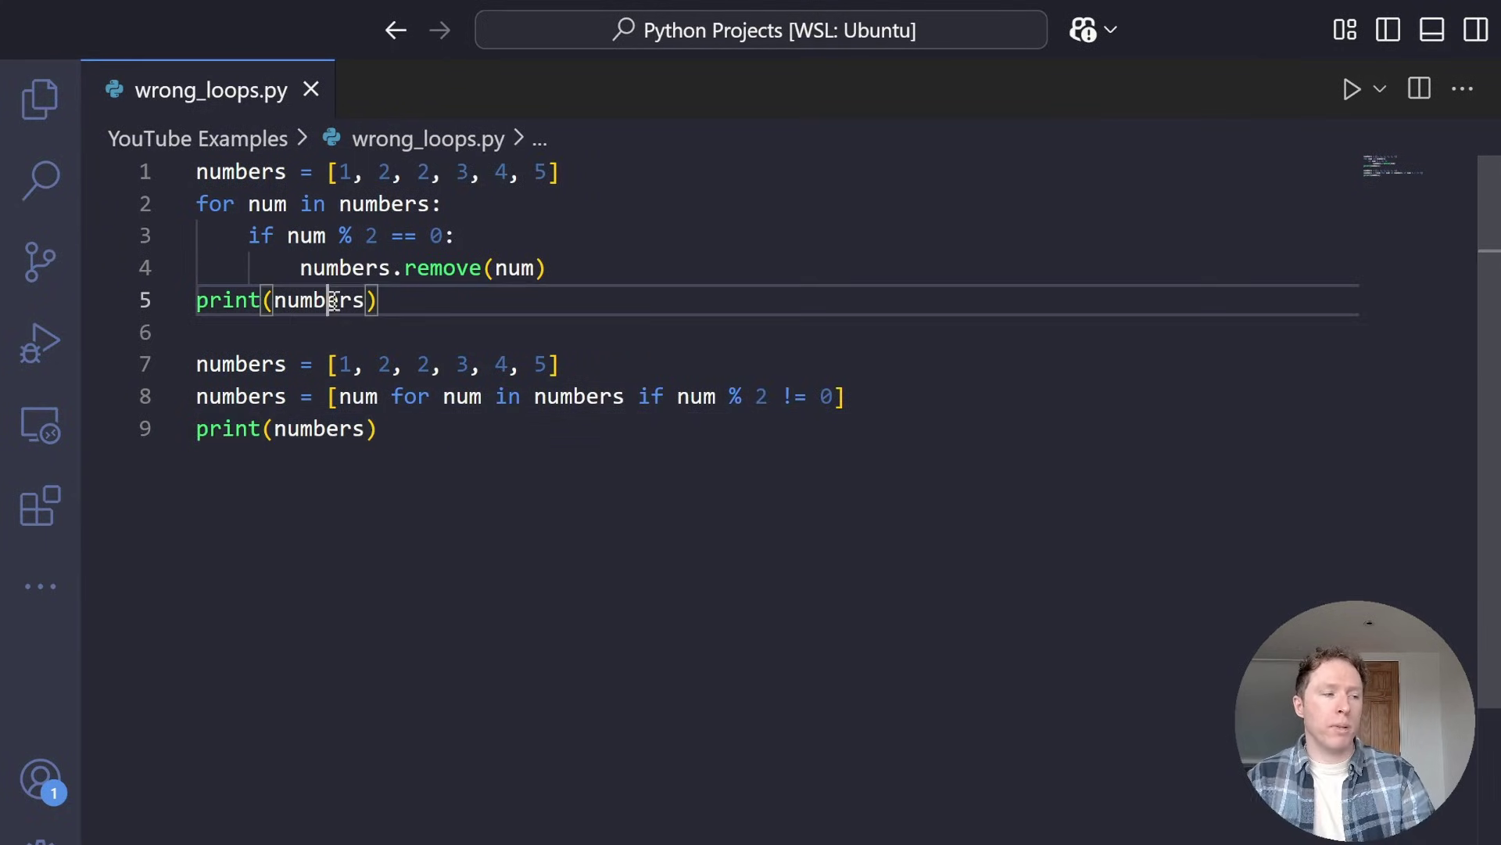
pyautogui.click(412, 433)
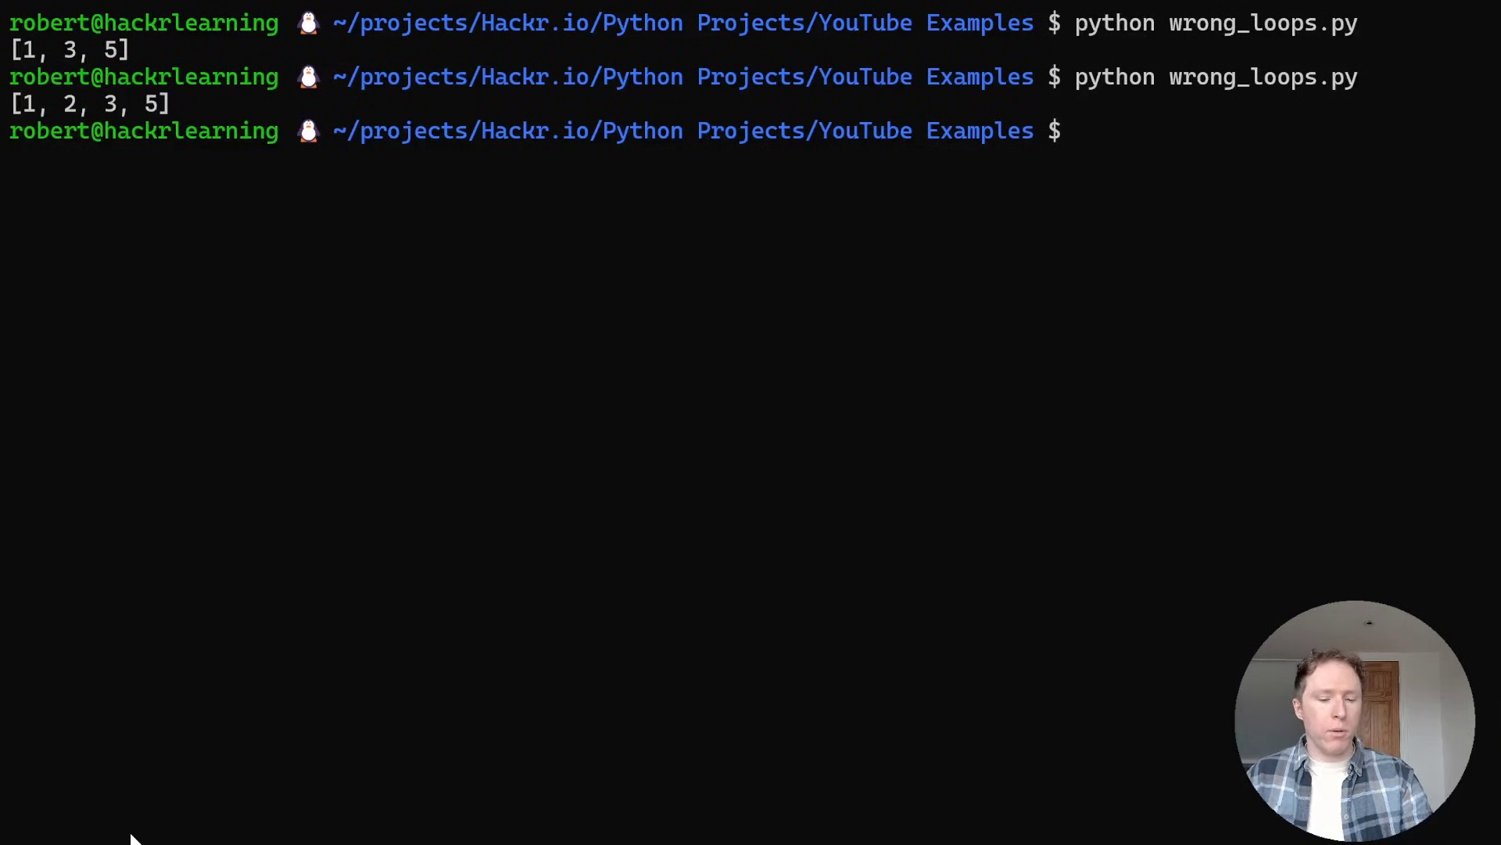
# Rerun python wrong_loops.py so it prints [1, 2, 3, 5] then [1, 3, 5]
pyautogui.press('Up')
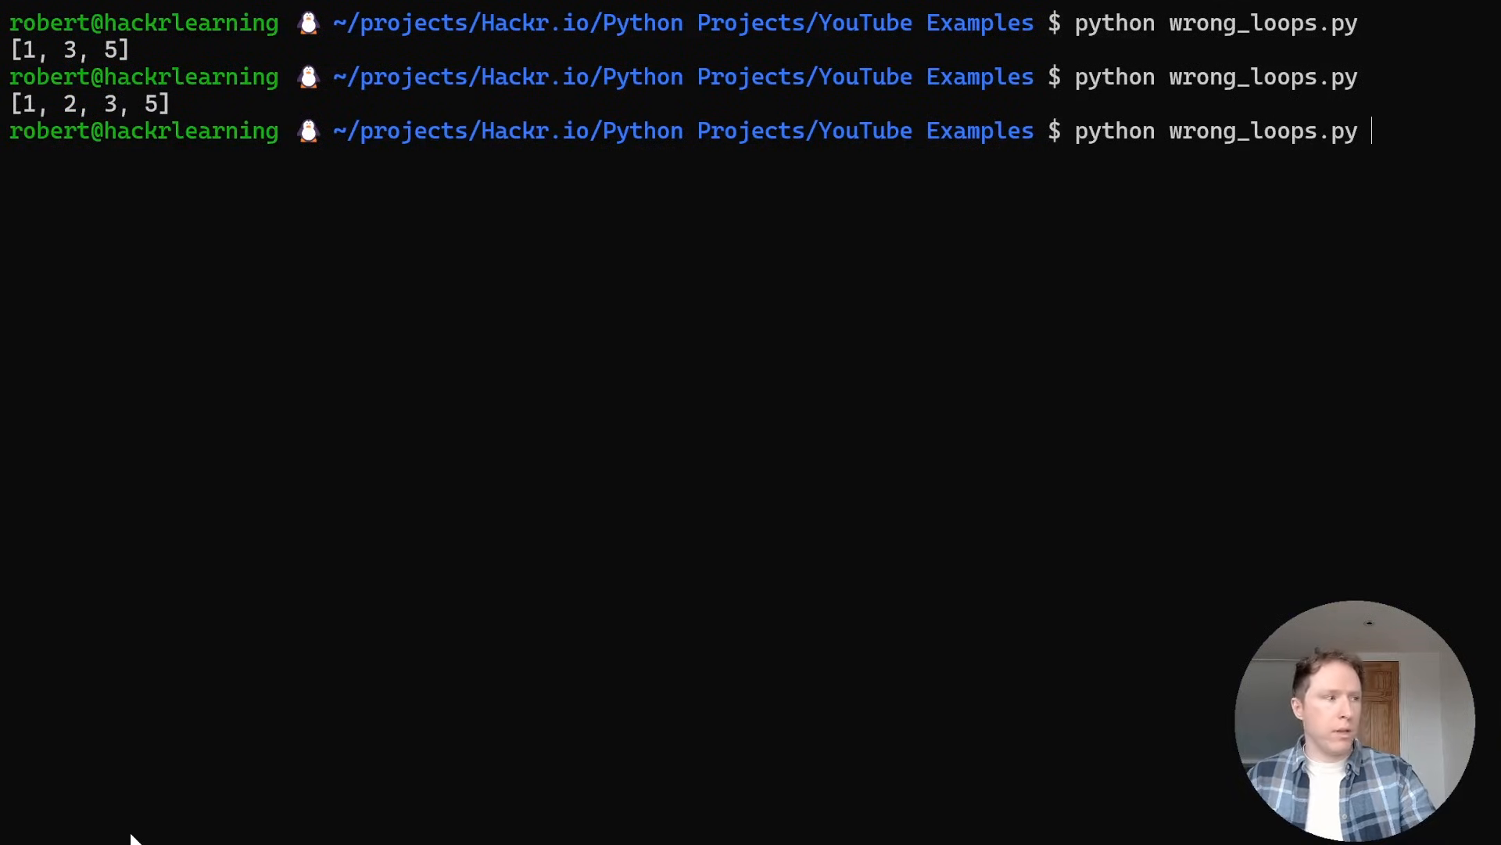
pyautogui.press('Return')
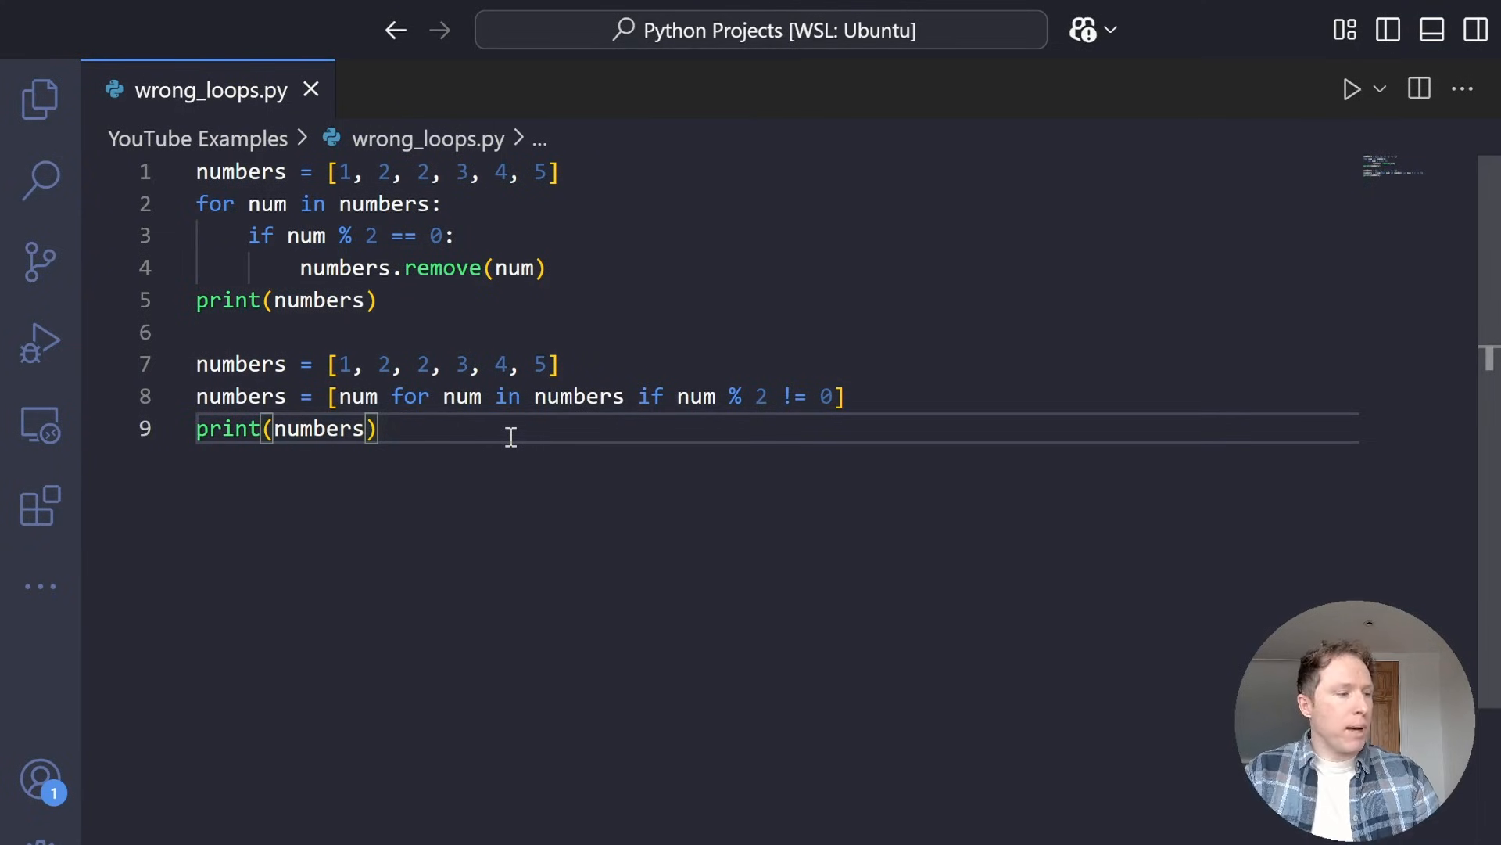
# Comment out all existing code with Ctrl+/ and add blank lines below for new code
pyautogui.hotkey('ctrl', 'a')
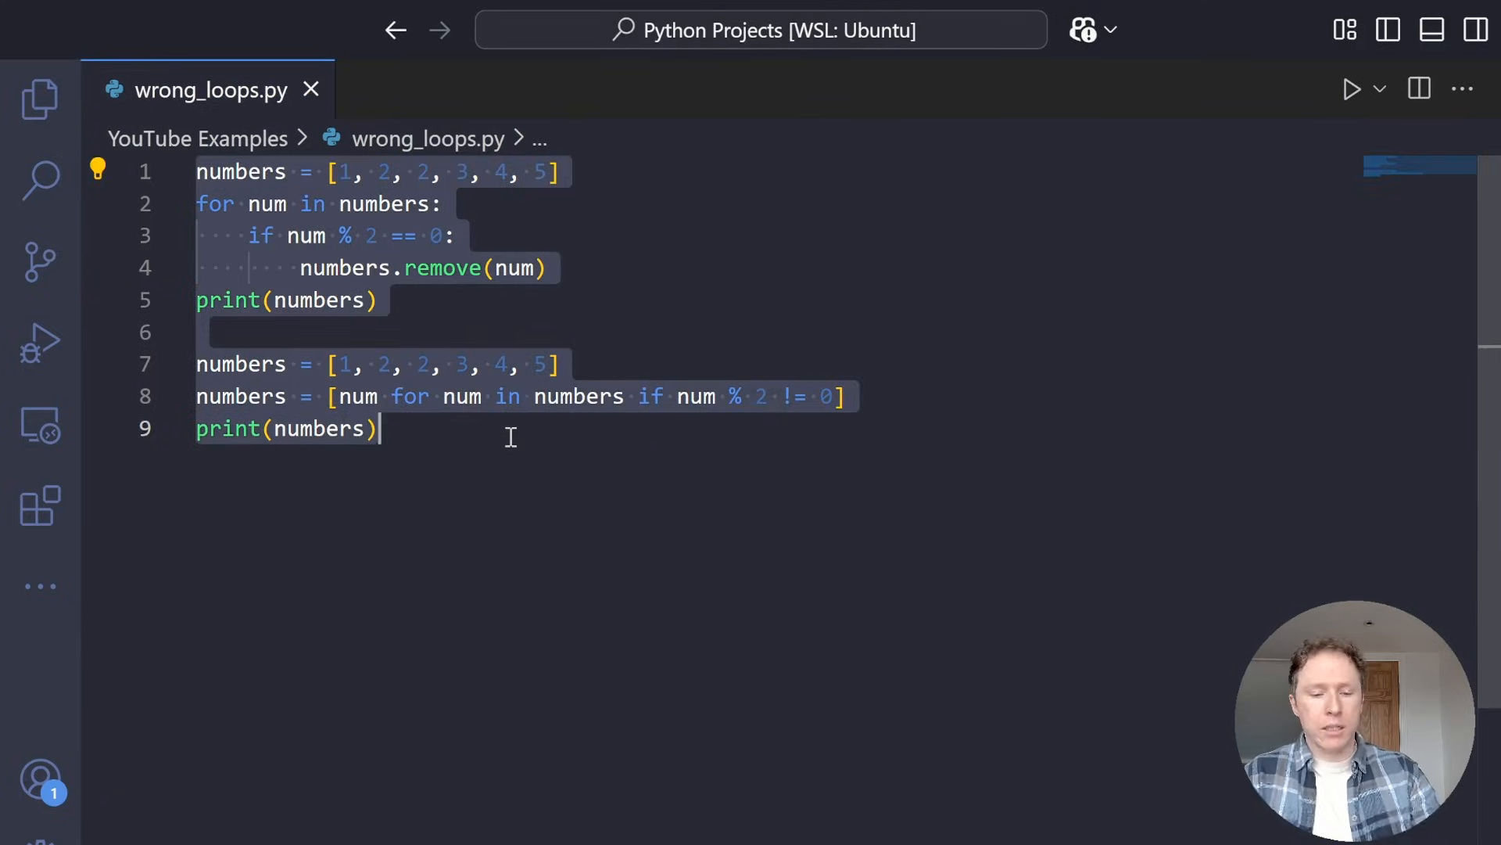
pyautogui.hotkey('ctrl', '/')
pyautogui.click(510, 435)
pyautogui.press('Return')
pyautogui.press('Return')
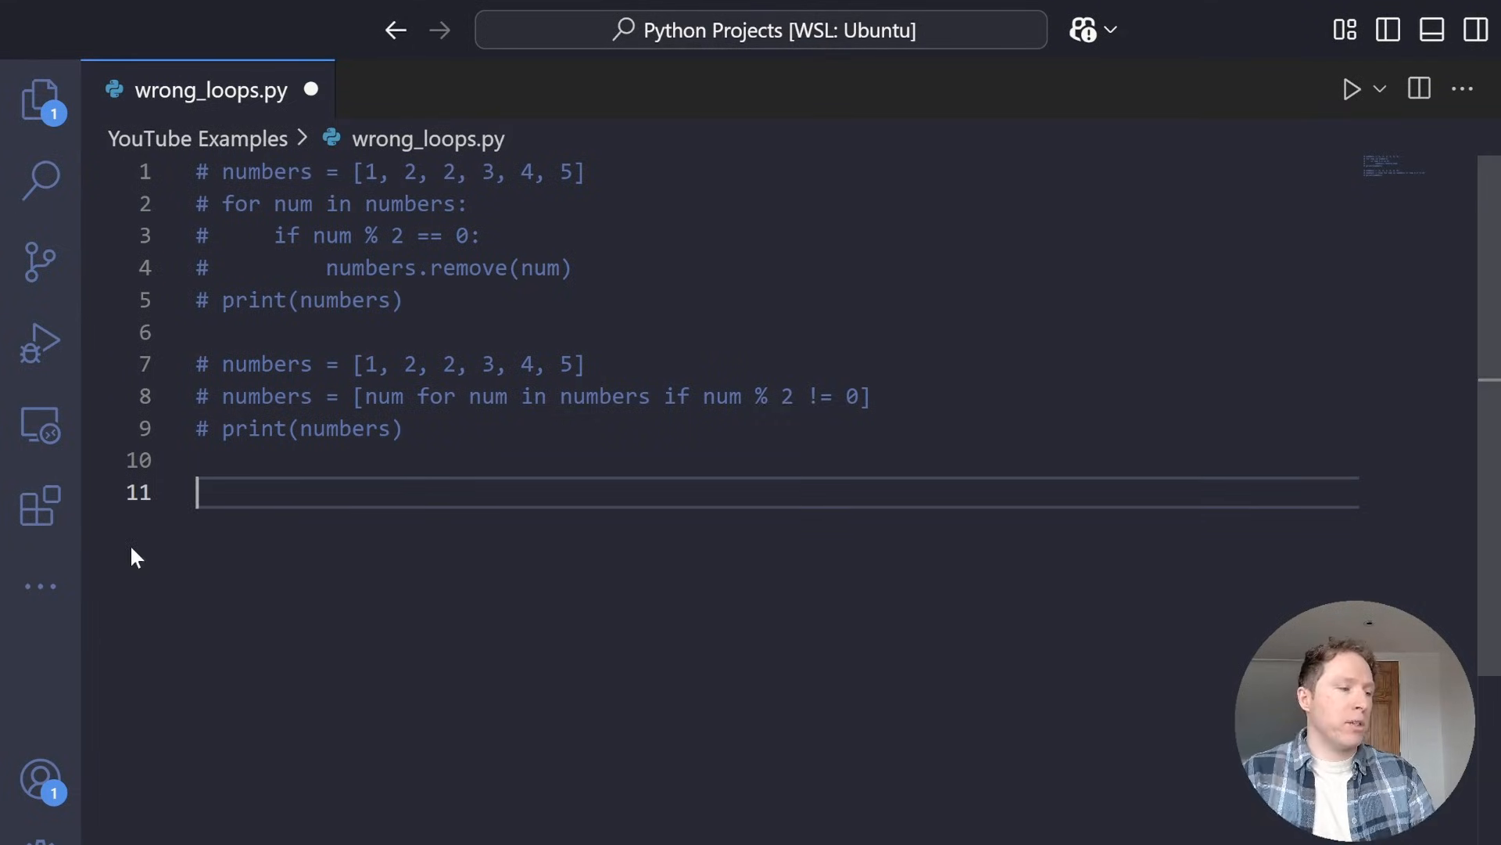
pyautogui.write('fr')
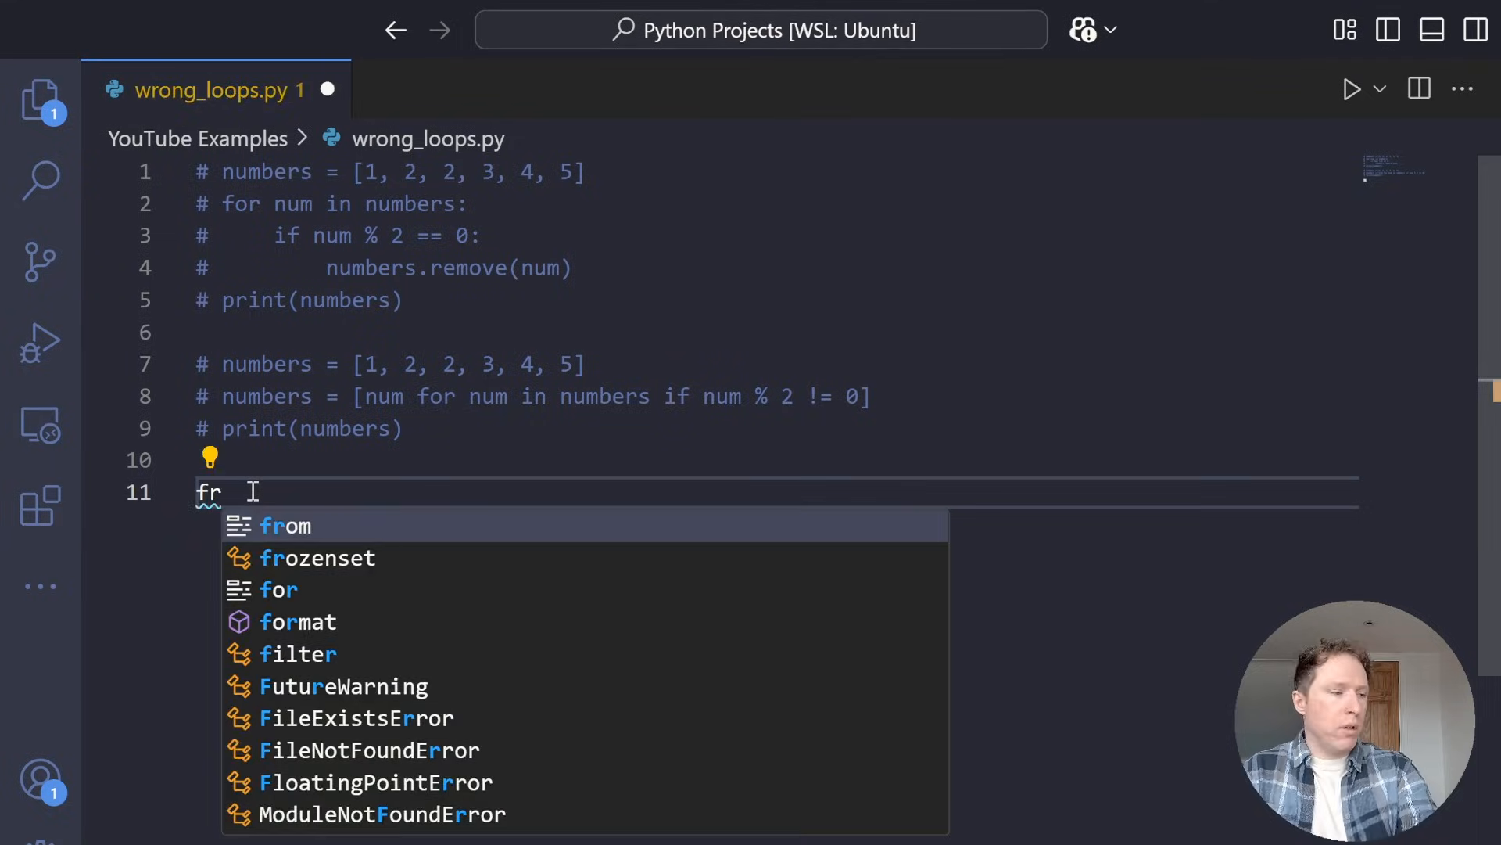
pyautogui.write('uite')
# Define fruits = ["Apple", "Banana", "Cherry"] on line 11 below the commented code
pyautogui.press('BackSpace')
pyautogui.write('s ')
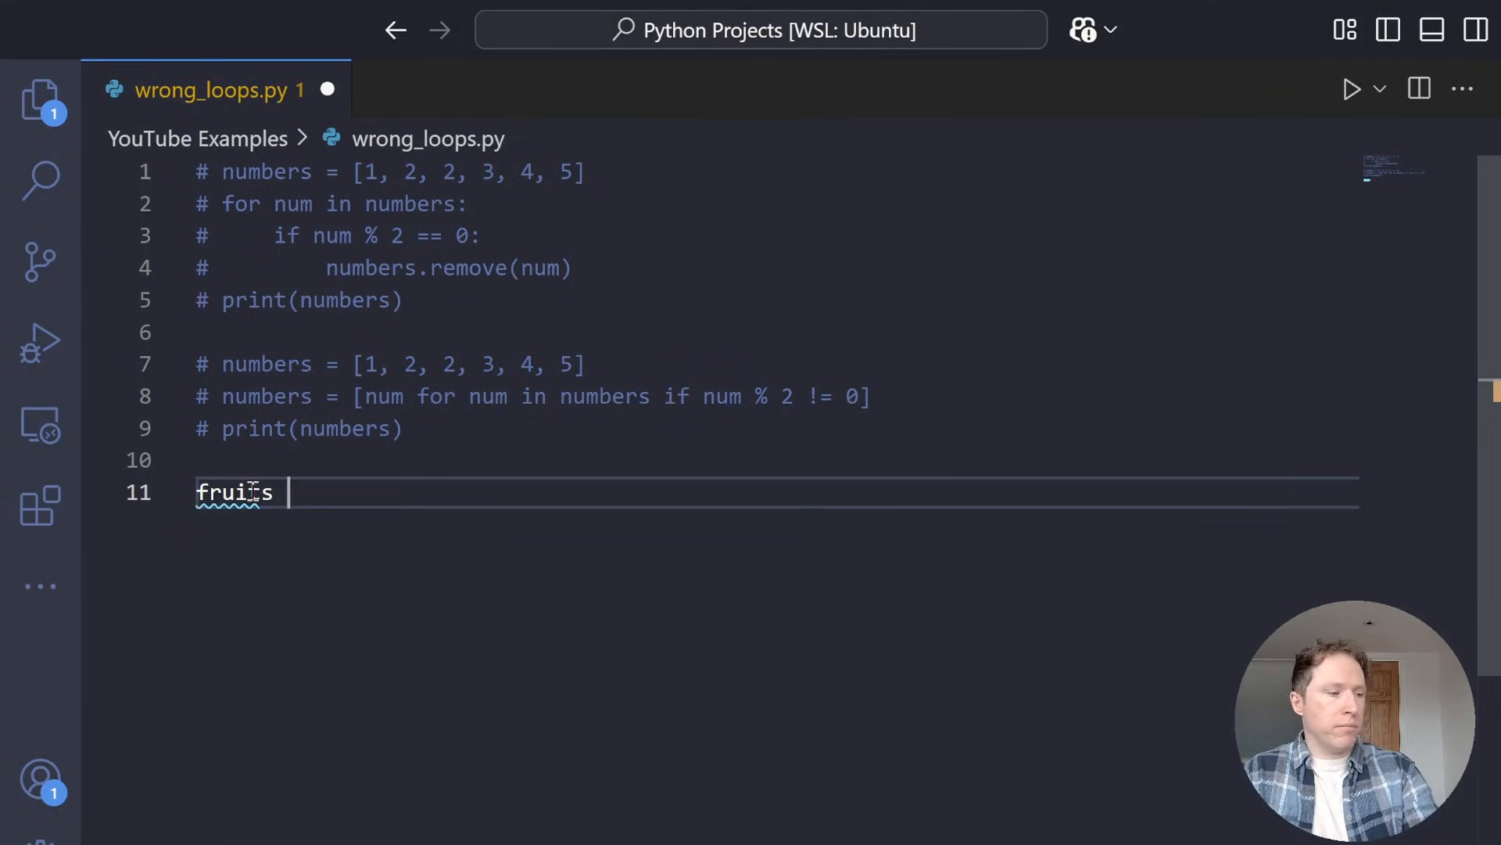
pyautogui.write('= [')
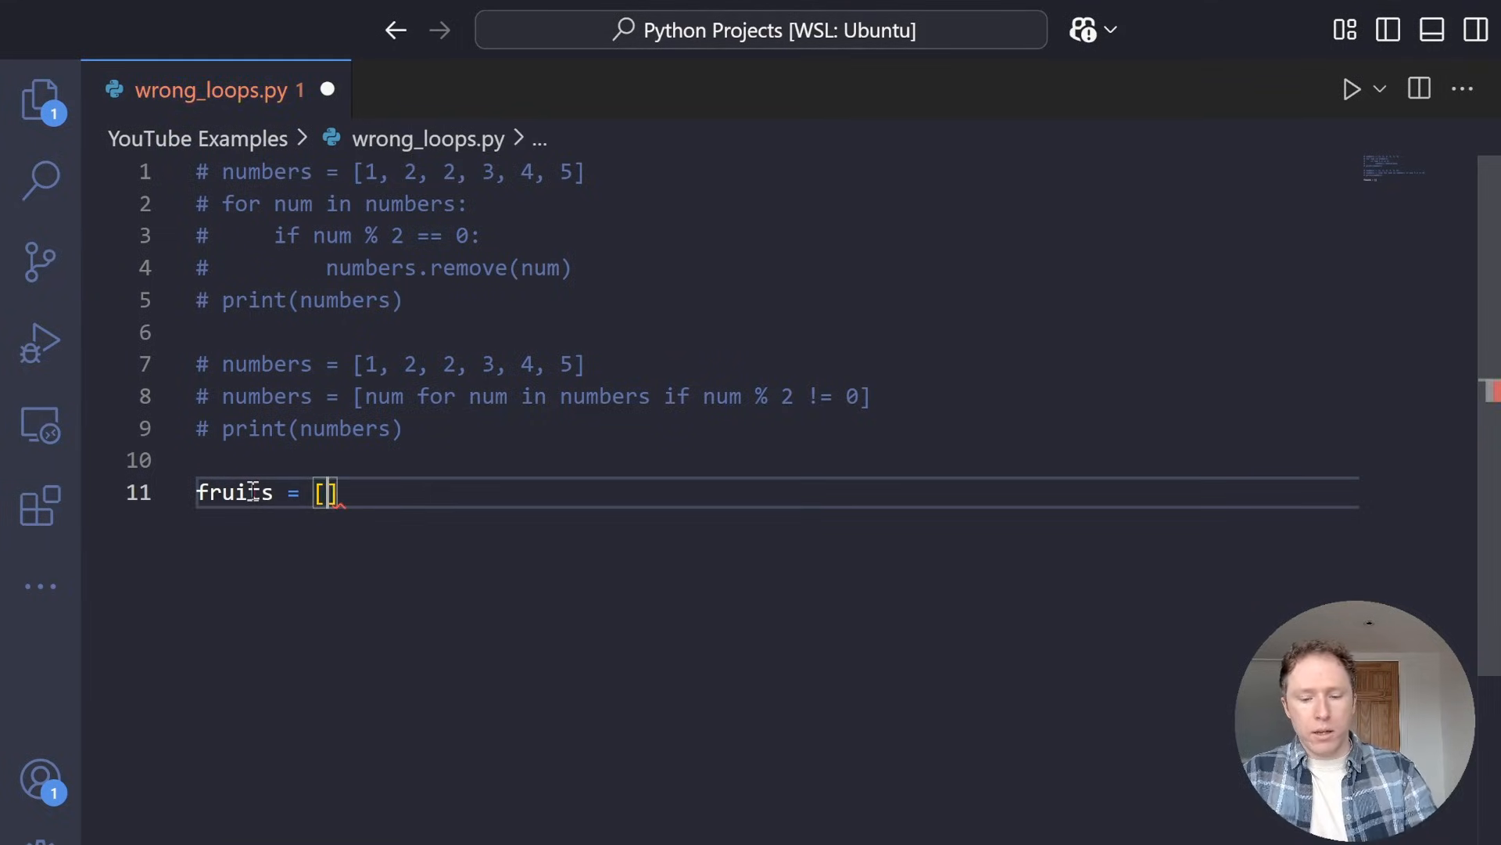
pyautogui.write('"')
pyautogui.press('BackSpace')
pyautogui.write('"')
pyautogui.press('BackSpace')
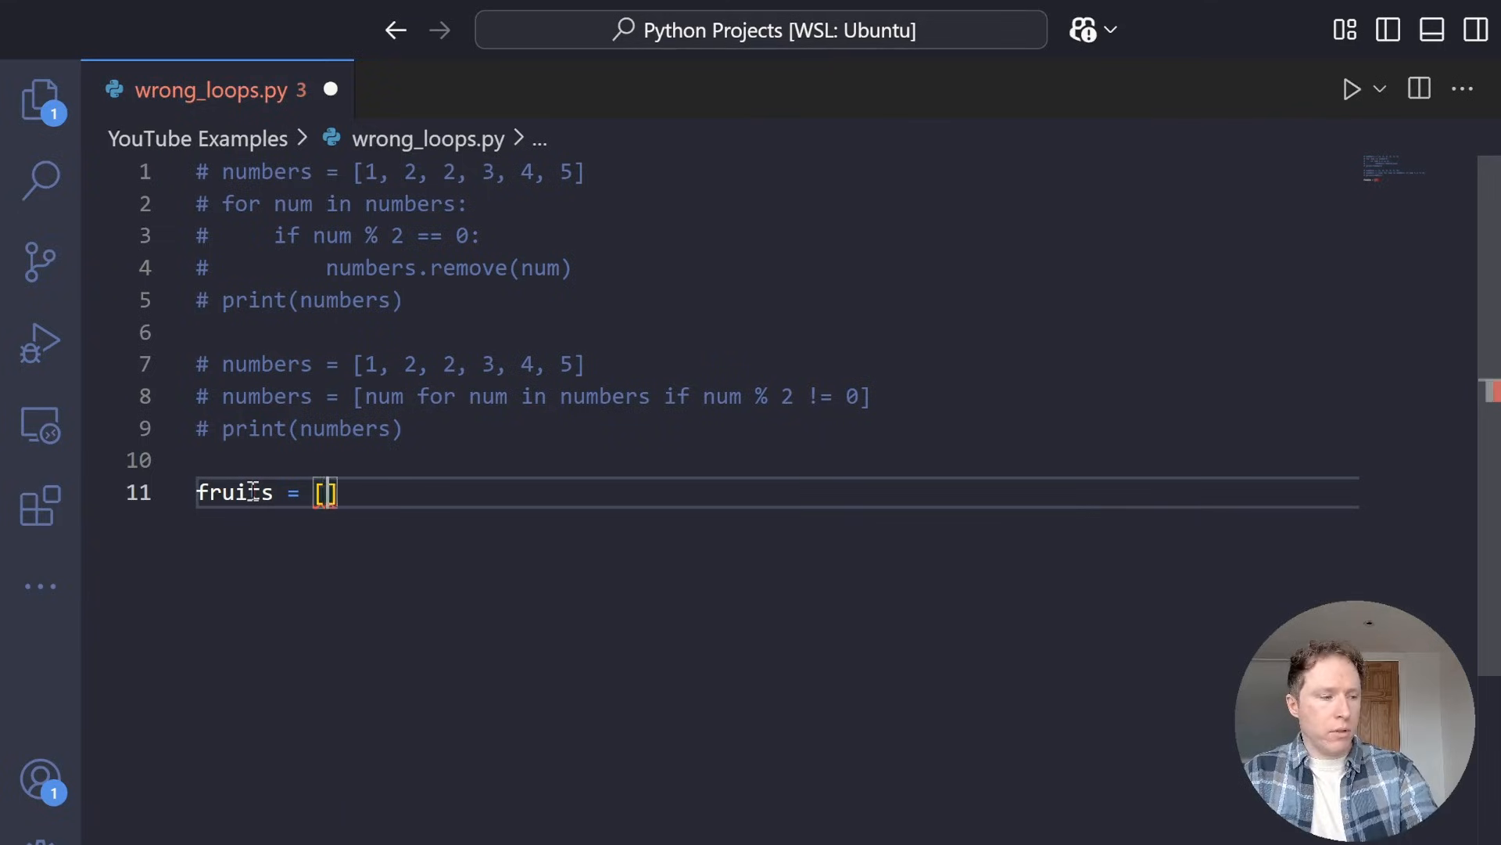
pyautogui.press('BackSpace')
pyautogui.write('"Apple"')
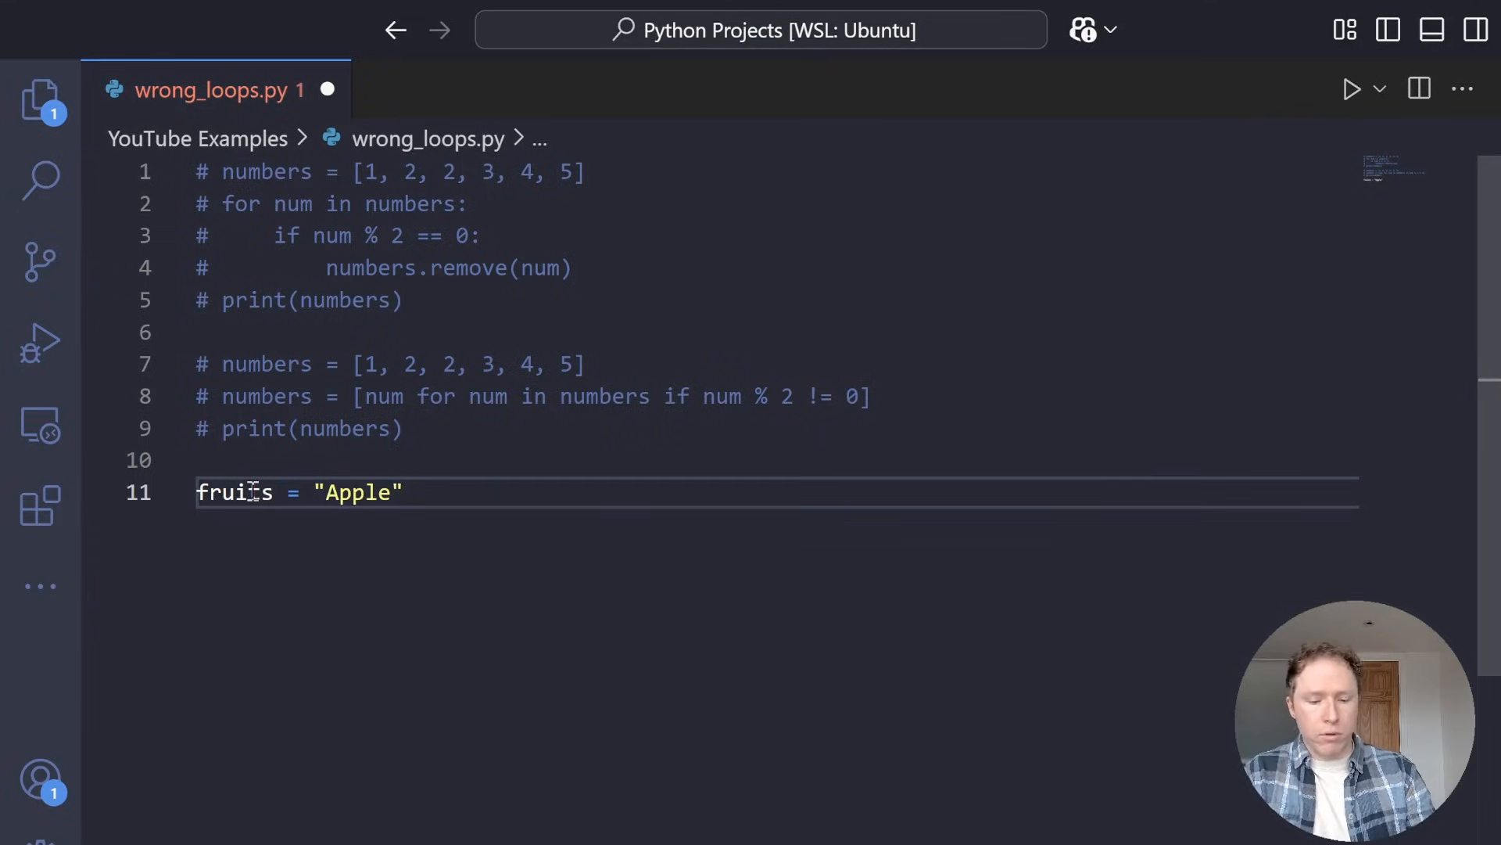
pyautogui.hotkey('shift', 'Left')
pyautogui.hotkey('shift', 'Left')
pyautogui.hotkey('shift', 'Left')
pyautogui.write('[')
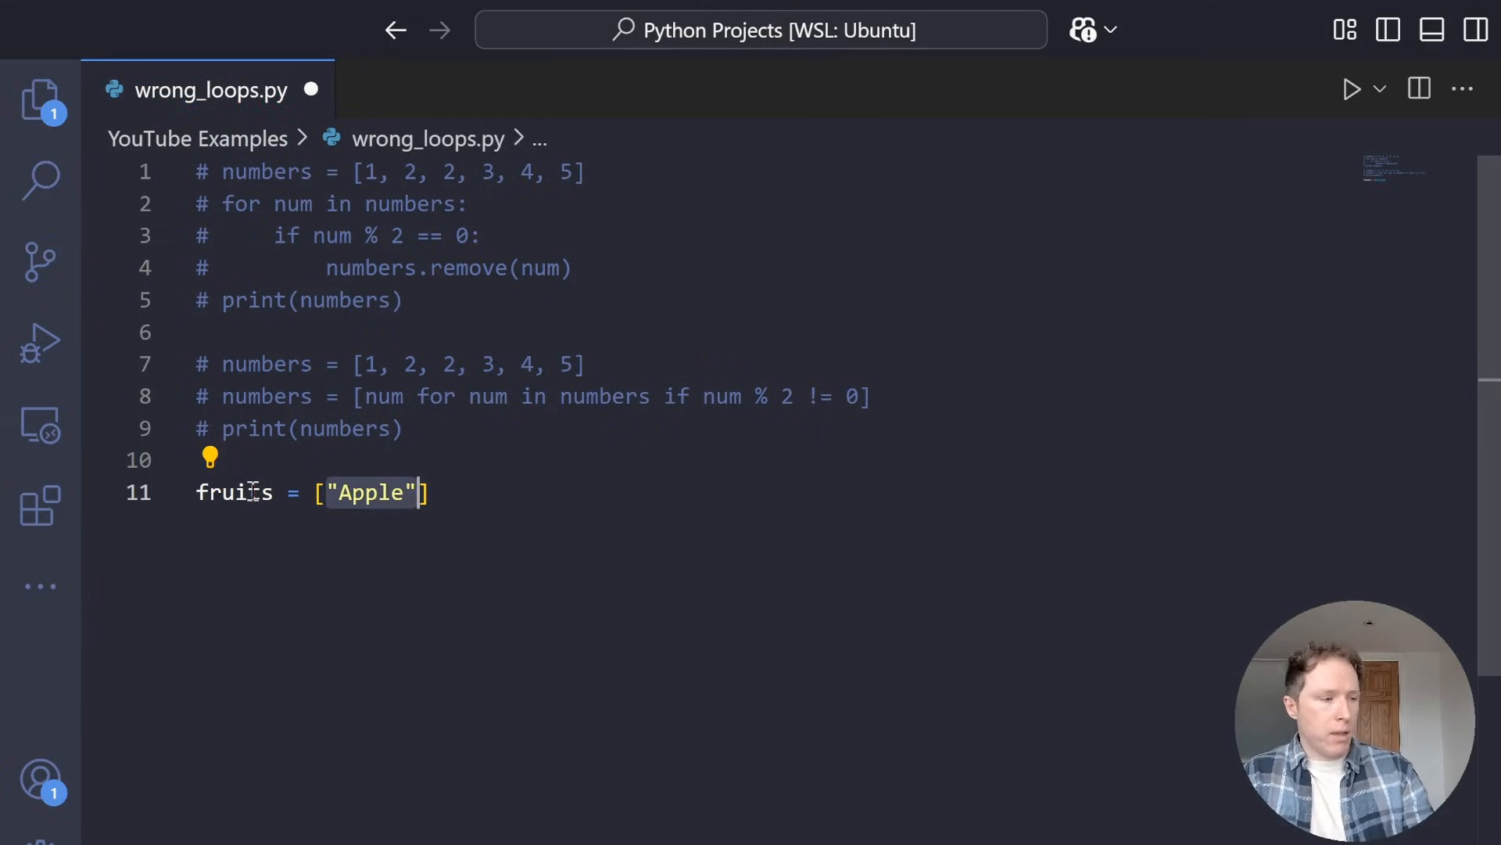
pyautogui.press('Right')
pyautogui.write(', "')
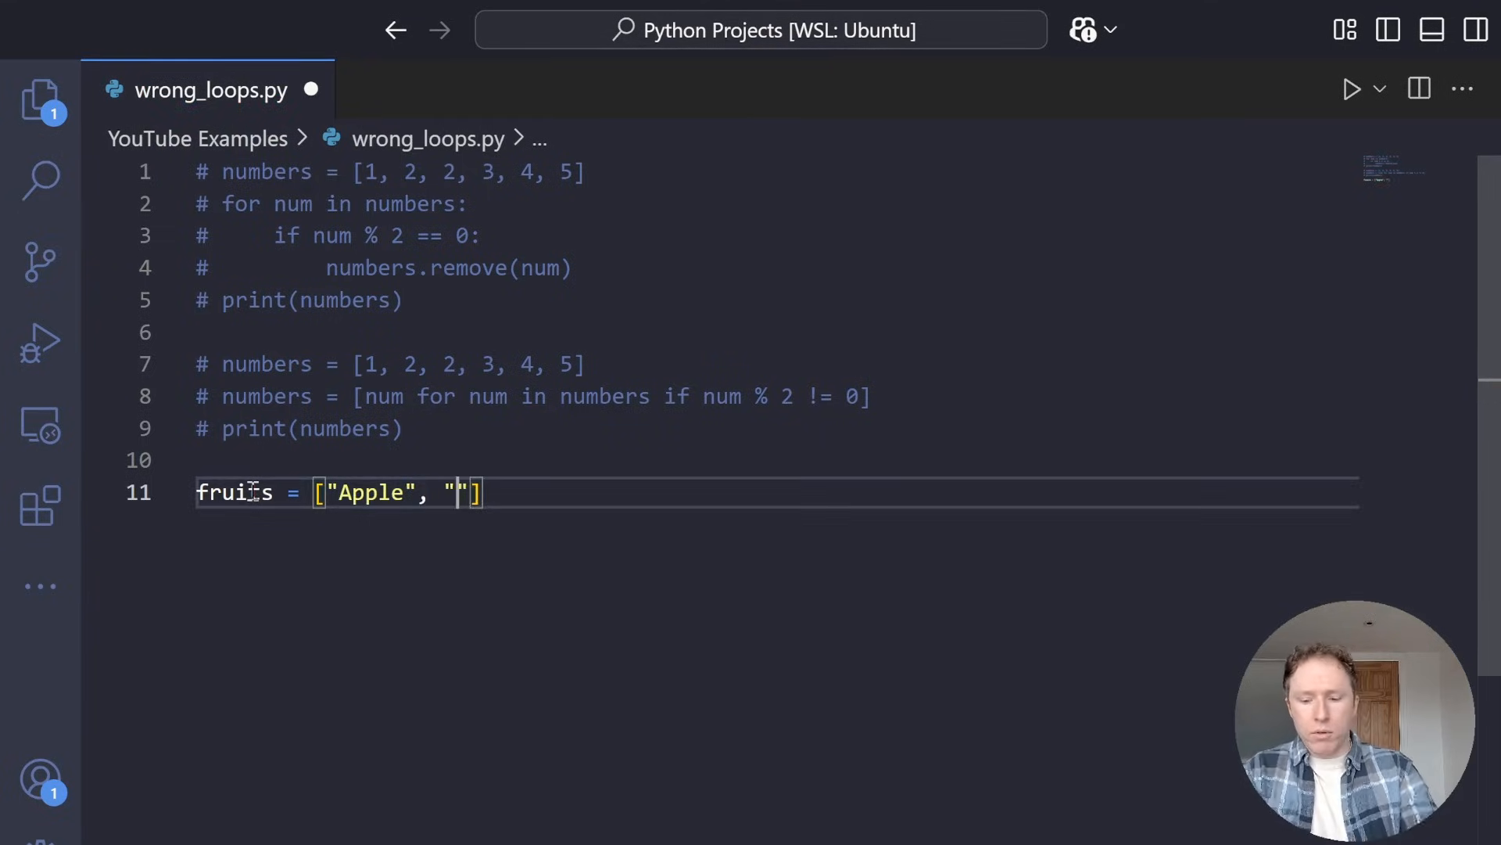
pyautogui.write('banana"')
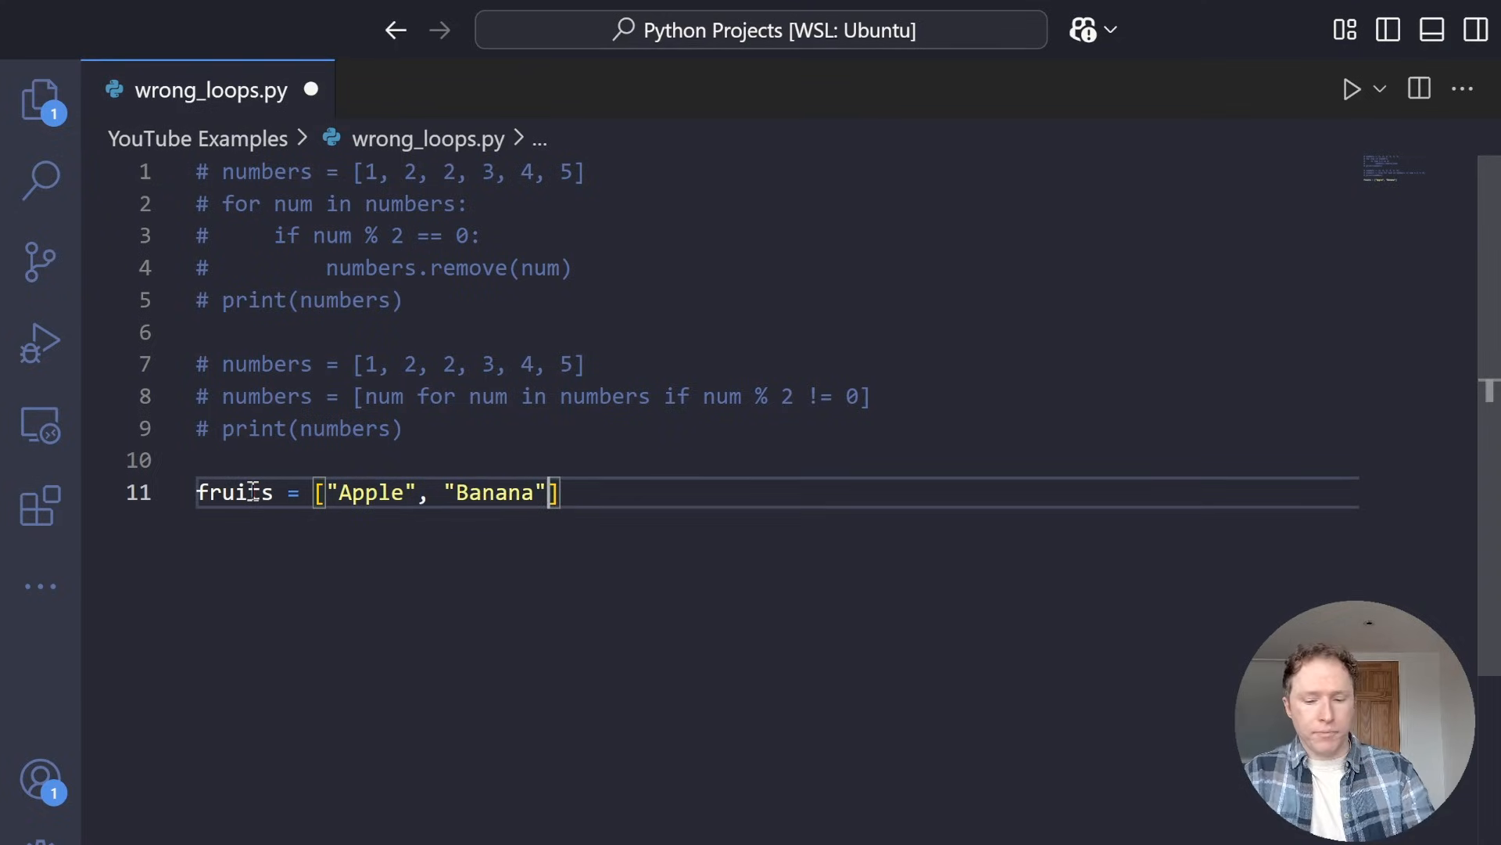
pyautogui.write(', "Cherry')
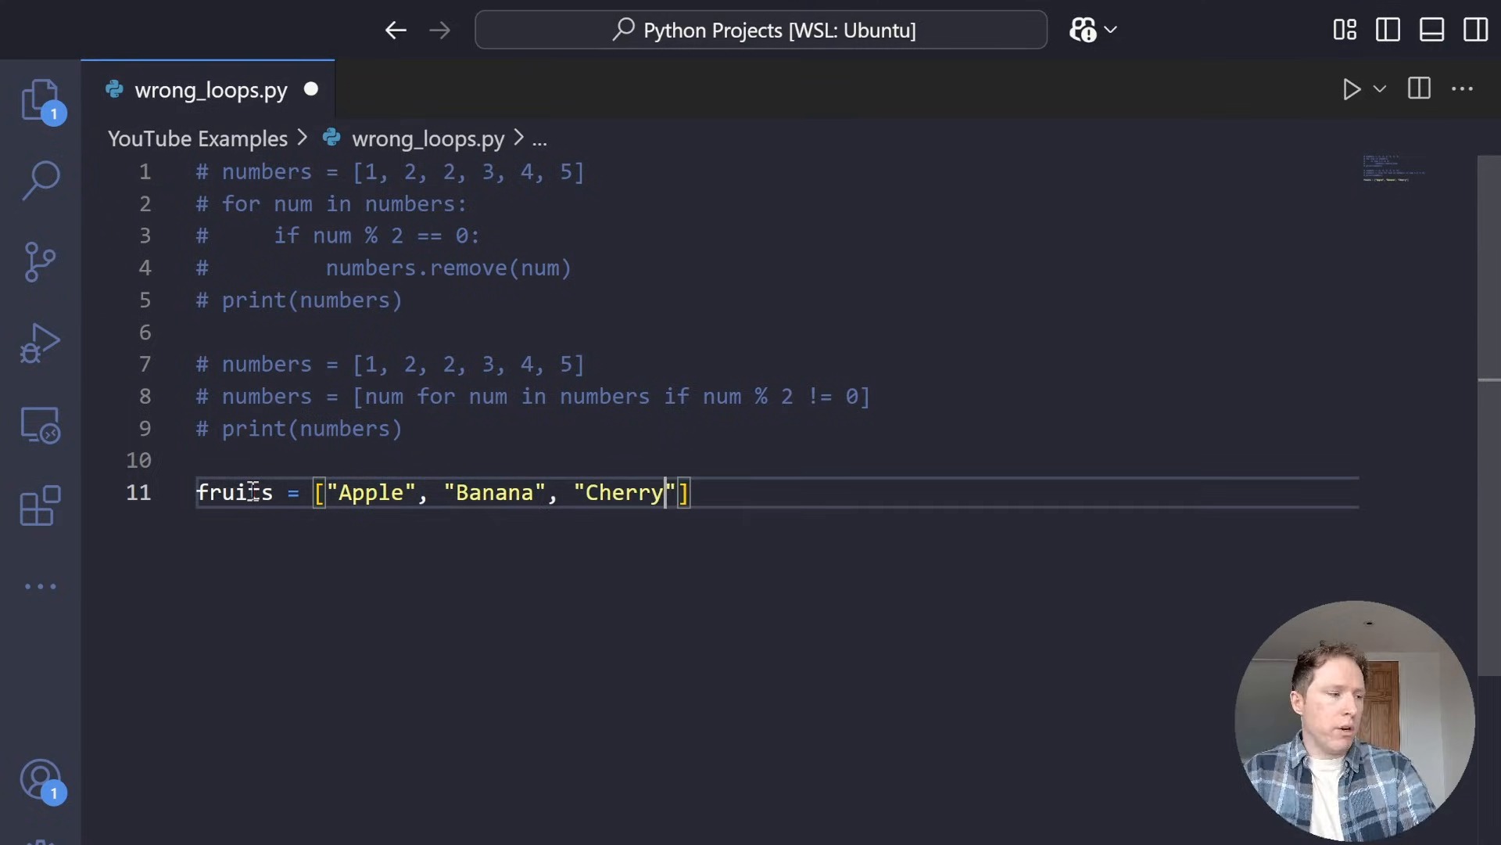
pyautogui.click(727, 494)
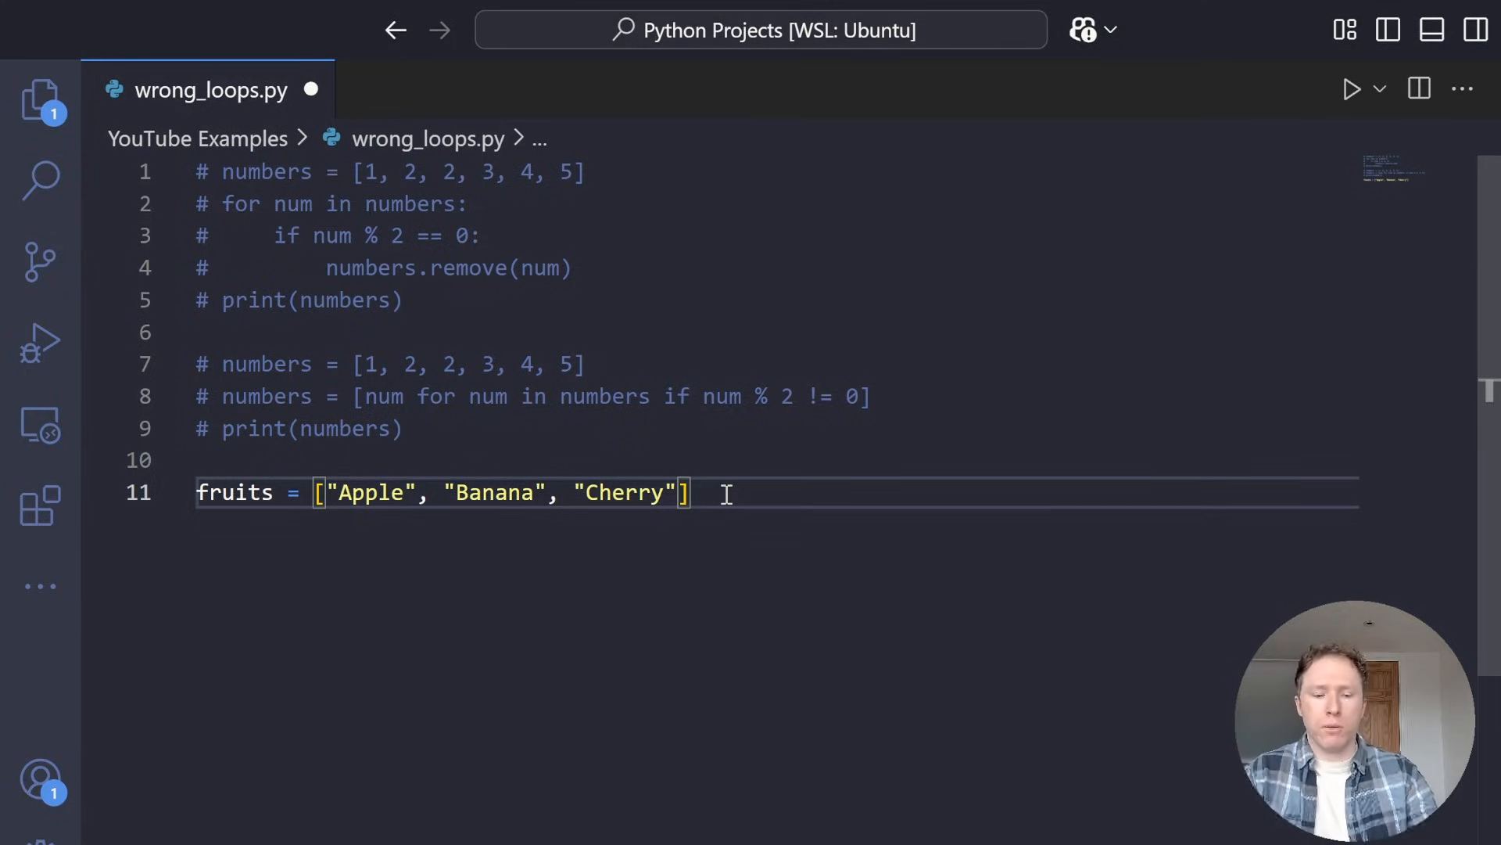
# Write for i in range(len(fruits)): with print(i, fruits[i]), adding the missing loop variable i
pyautogui.press('Return')
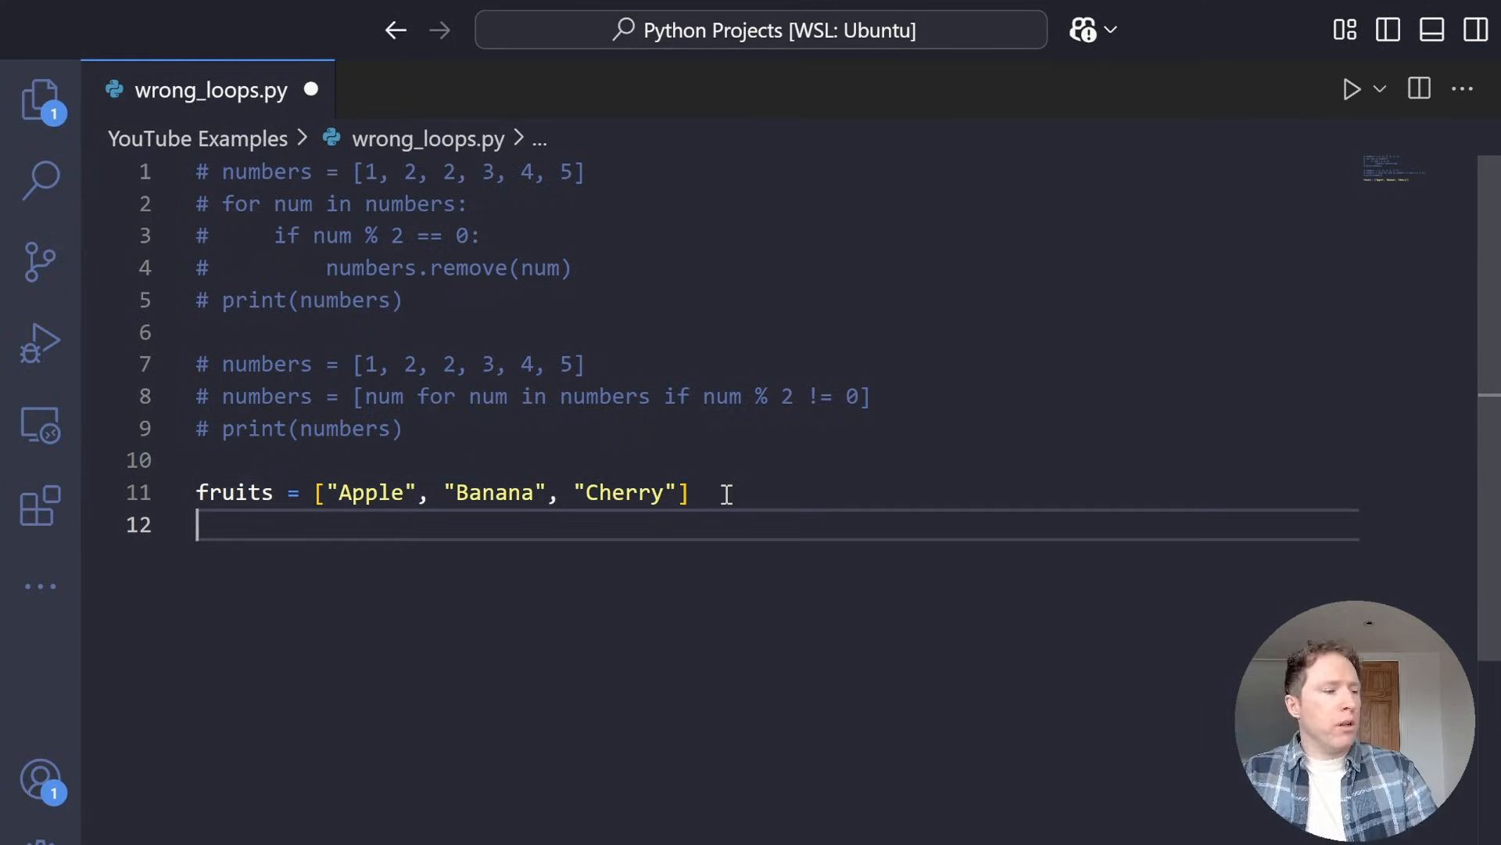
pyautogui.write('for')
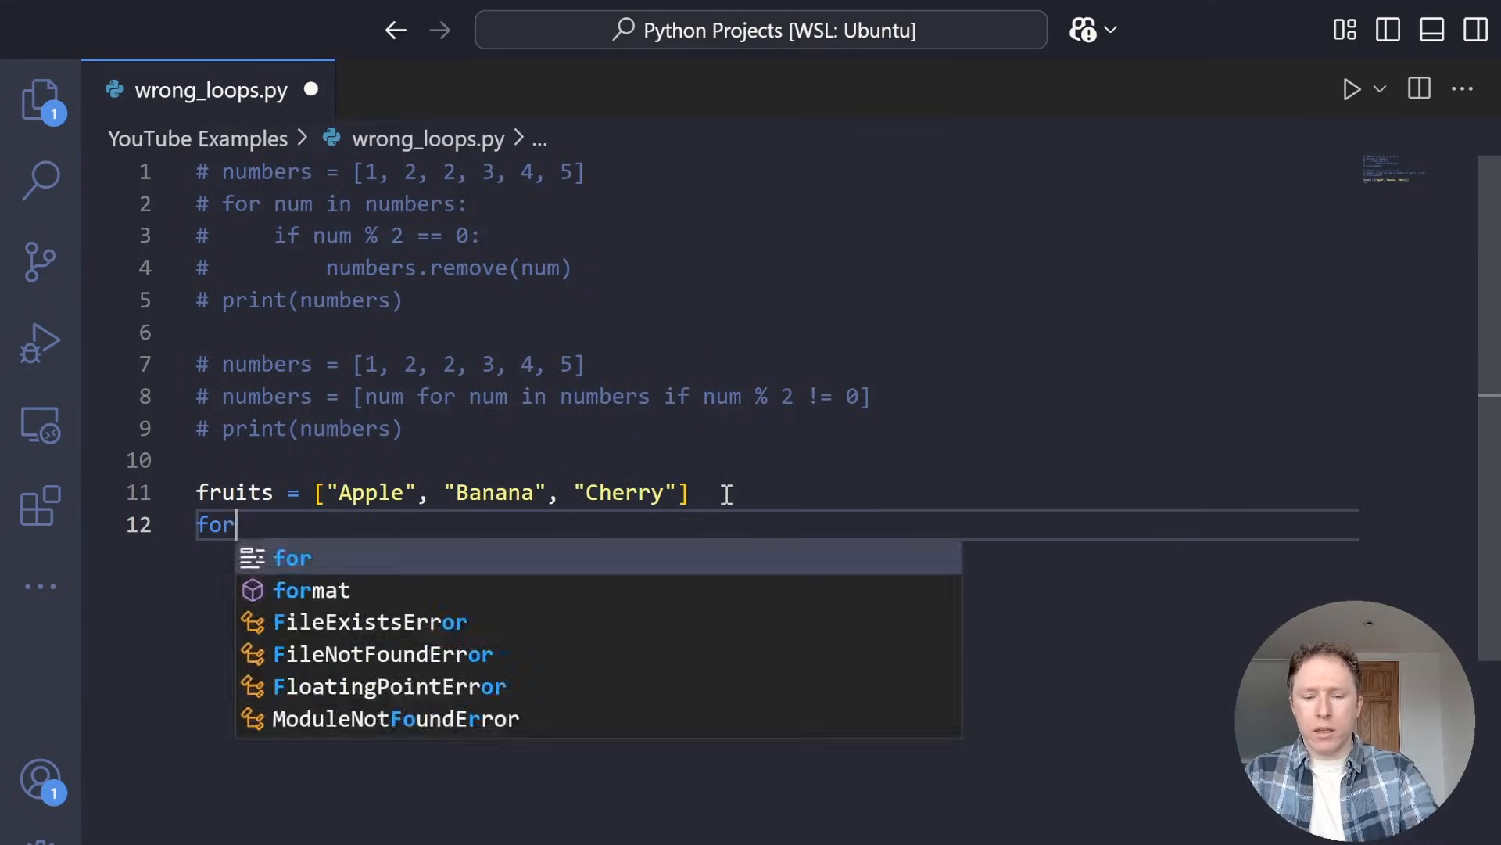
pyautogui.write(' in range')
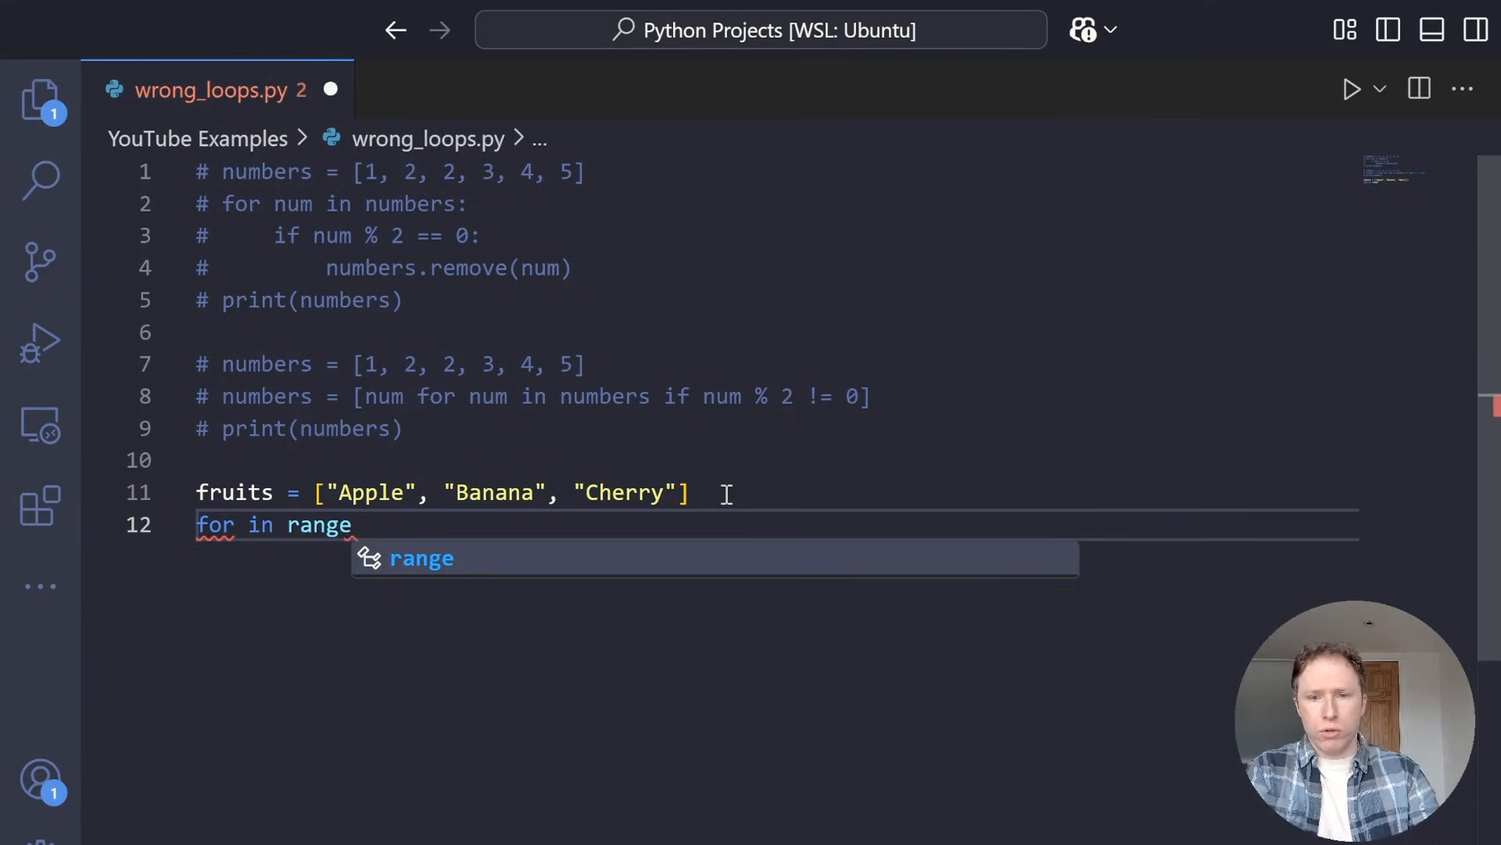
pyautogui.write('(len(')
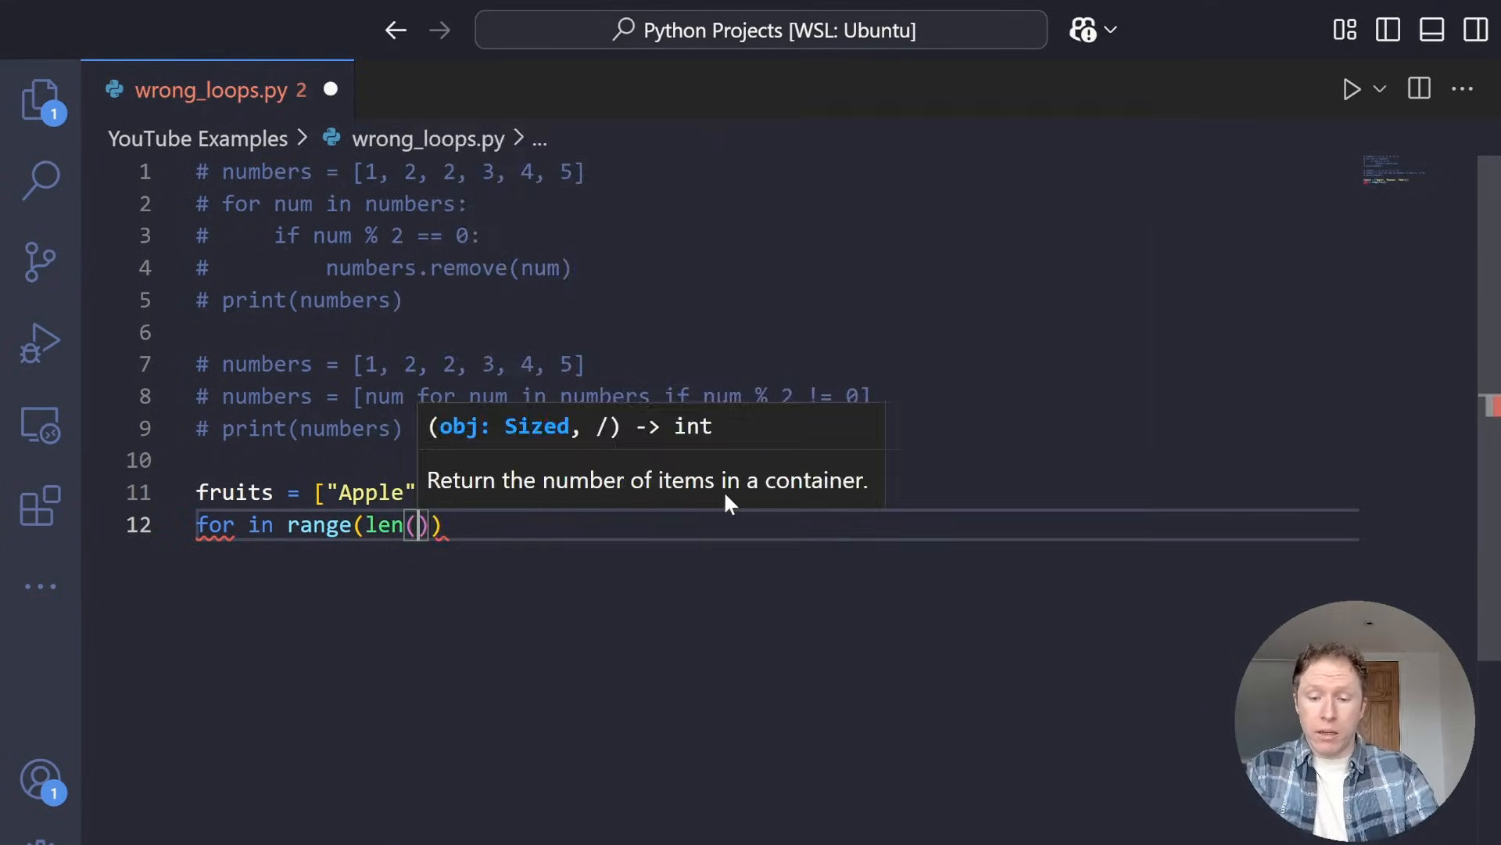
pyautogui.write('fruits)')
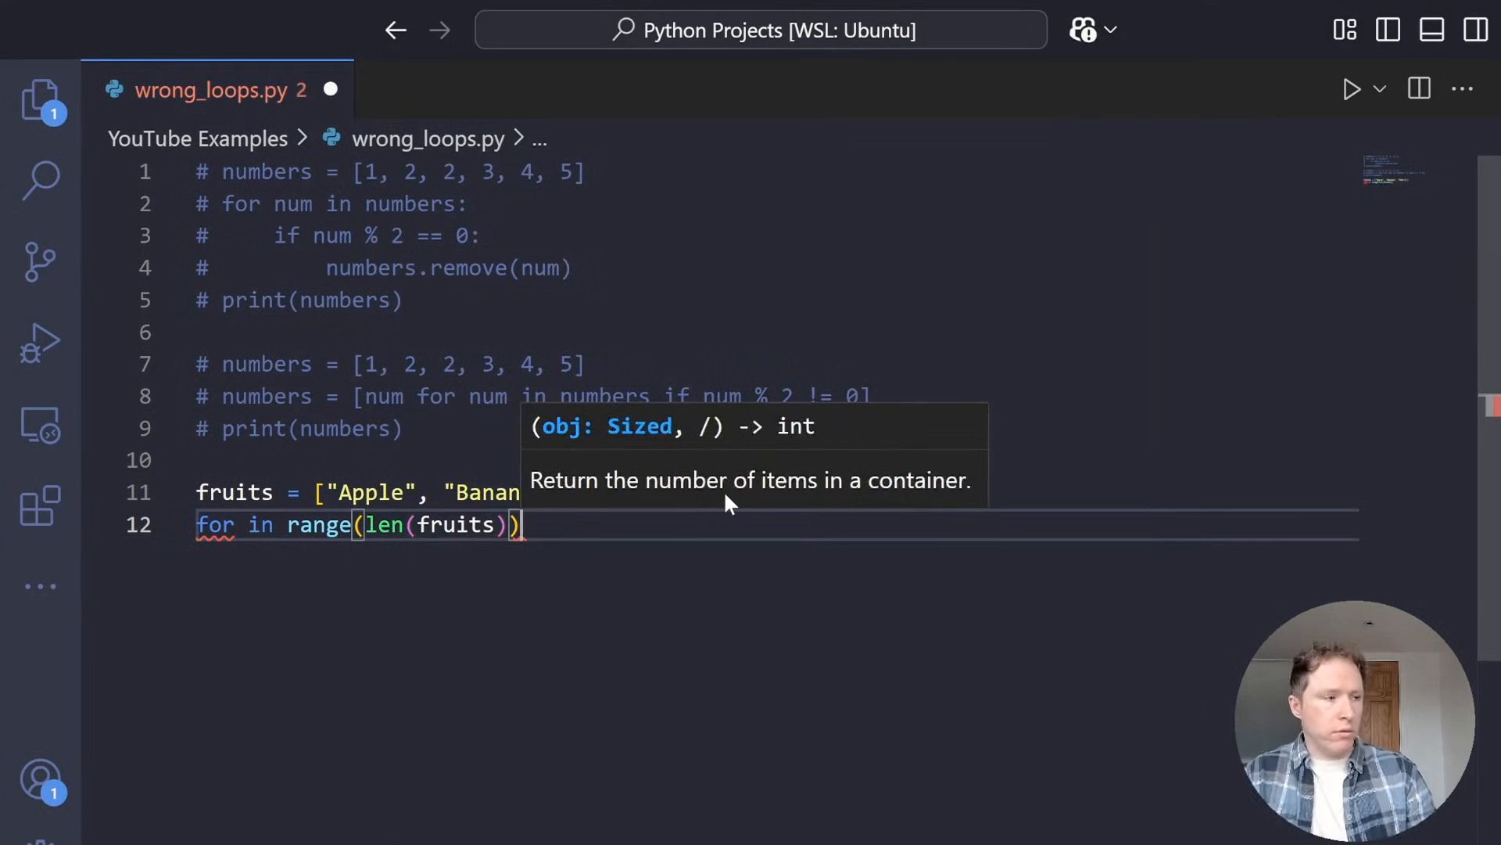
pyautogui.write('):')
pyautogui.press('Return')
pyautogui.write('print(')
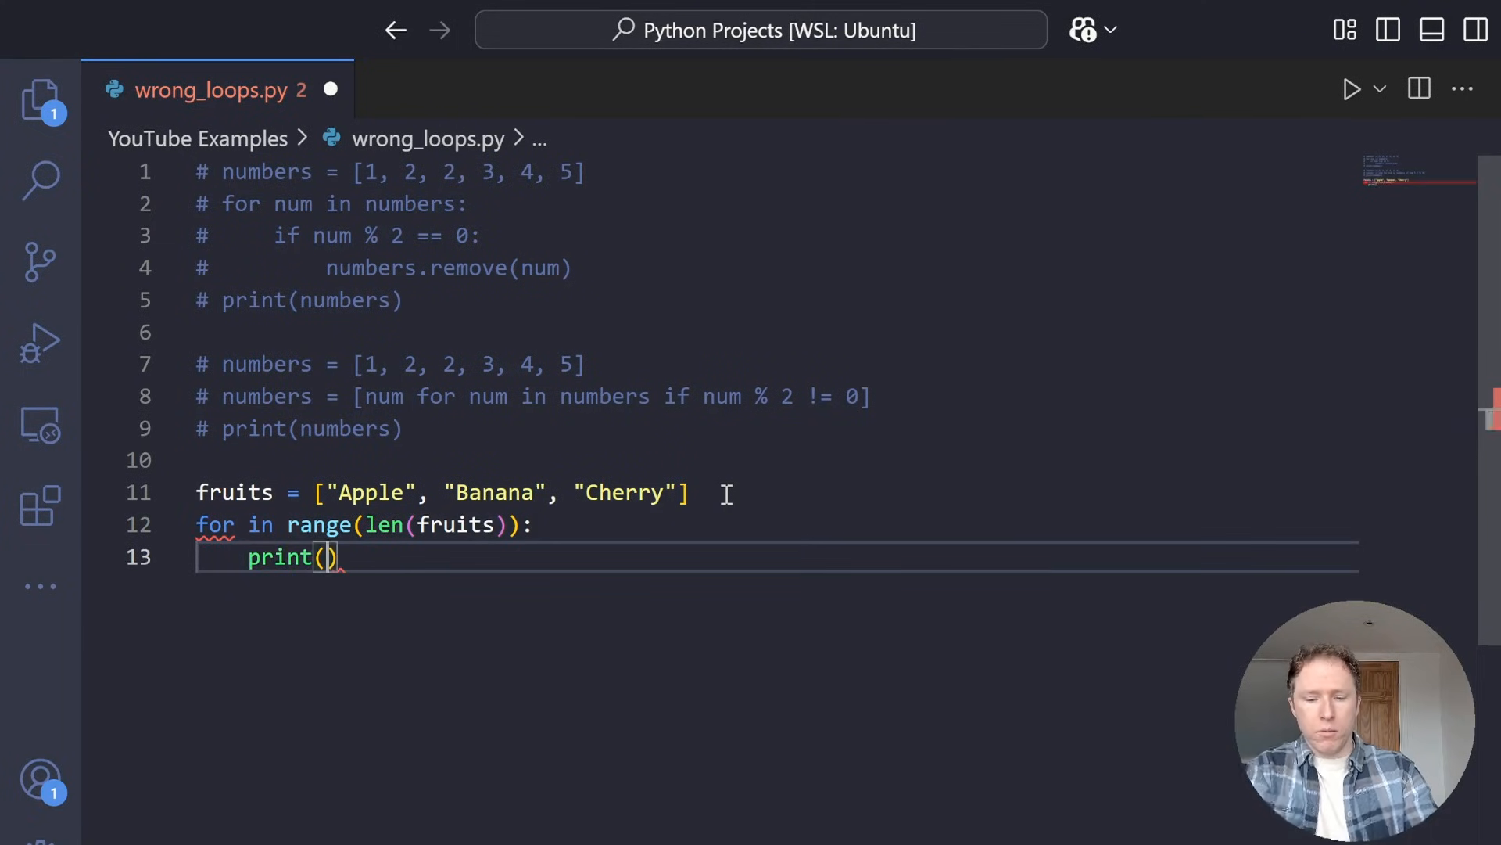
pyautogui.write('i, fruit')
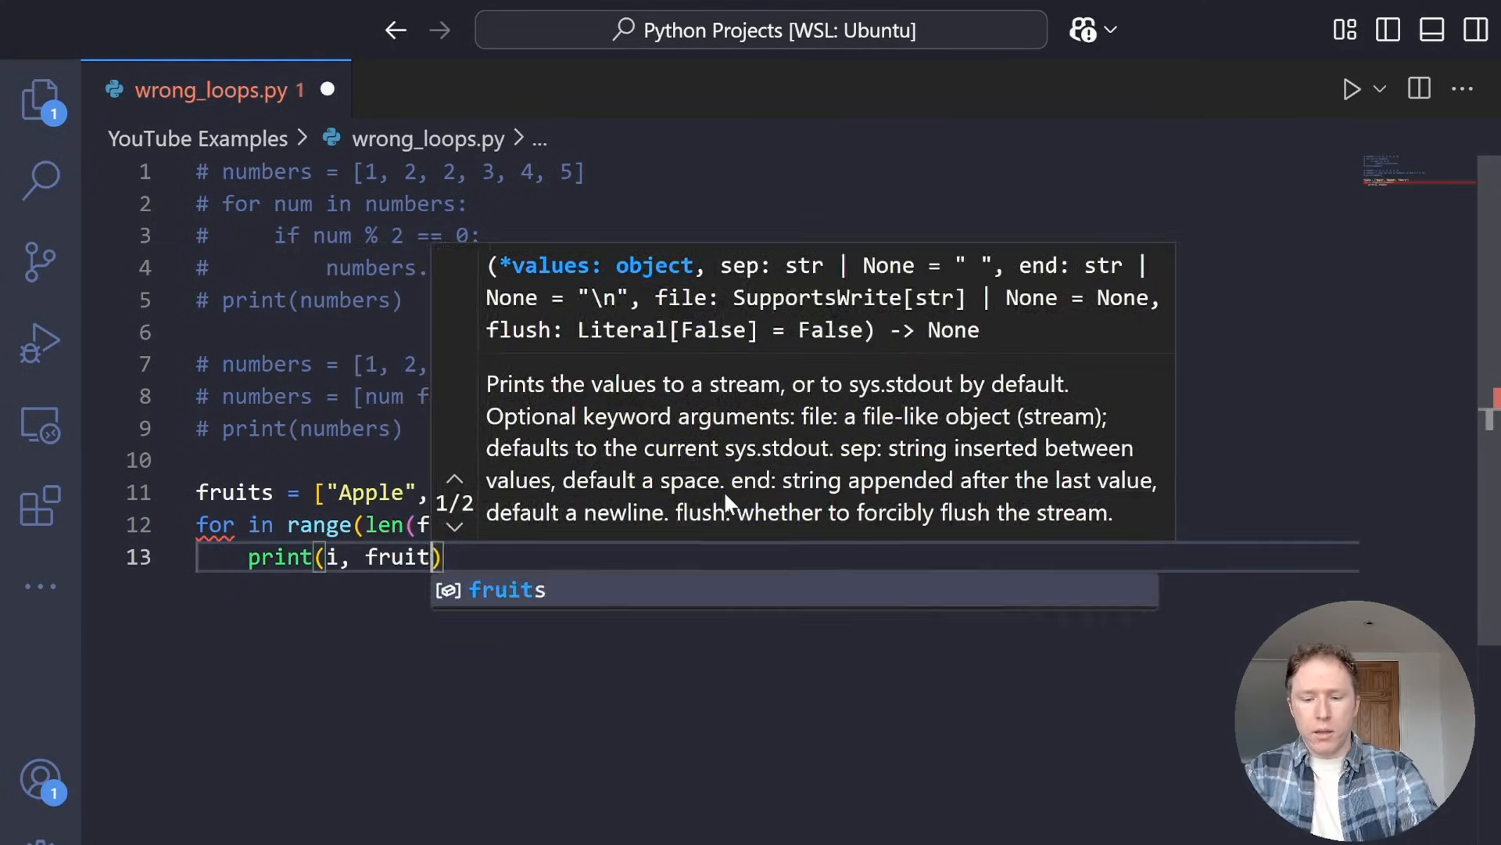
pyautogui.write('s[i')
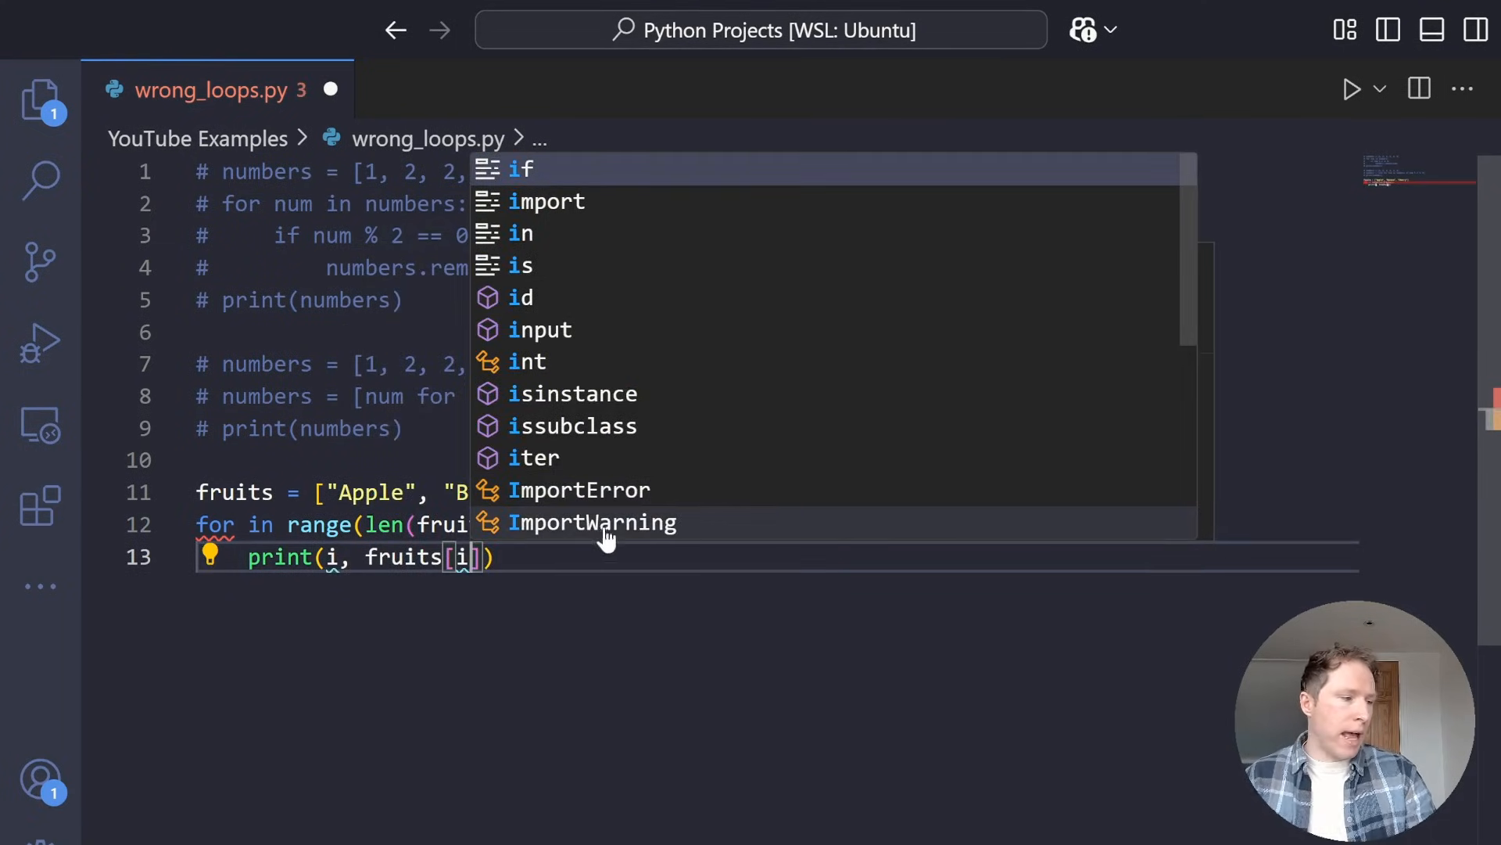
pyautogui.click(576, 550)
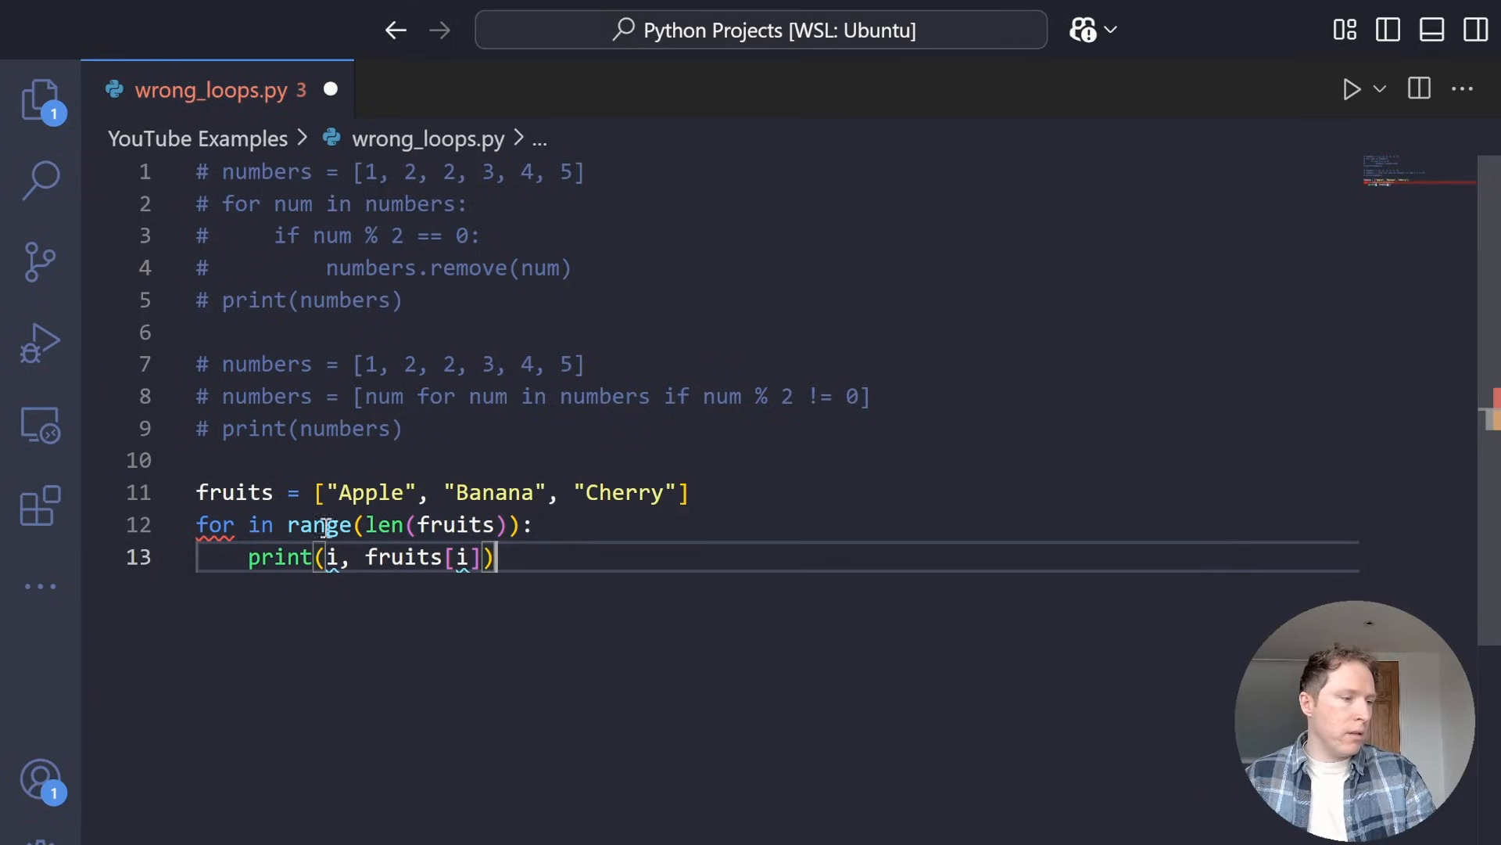
pyautogui.click(251, 525)
pyautogui.write('i')
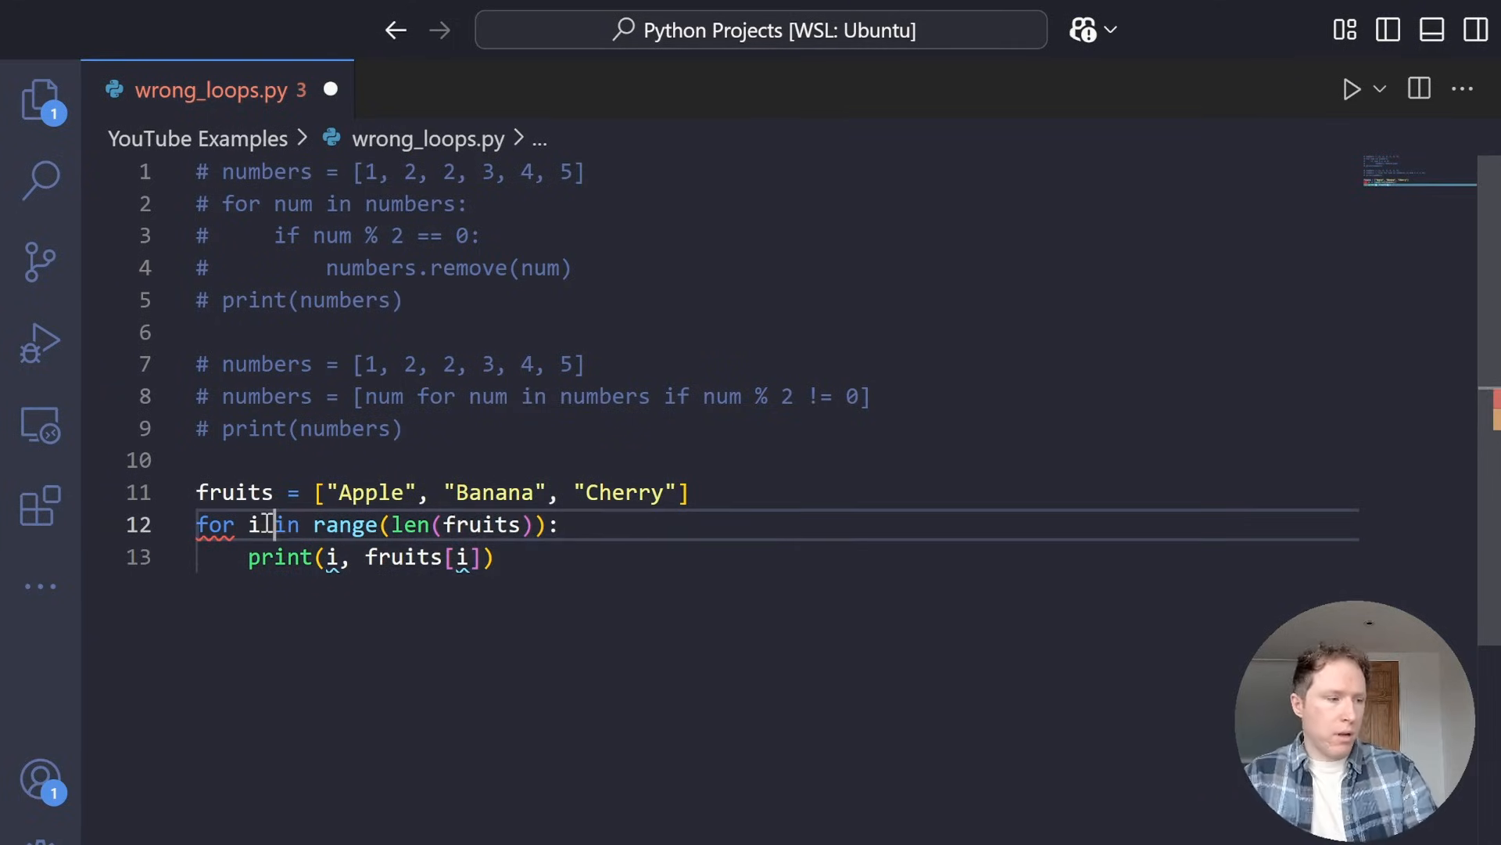
pyautogui.click(618, 581)
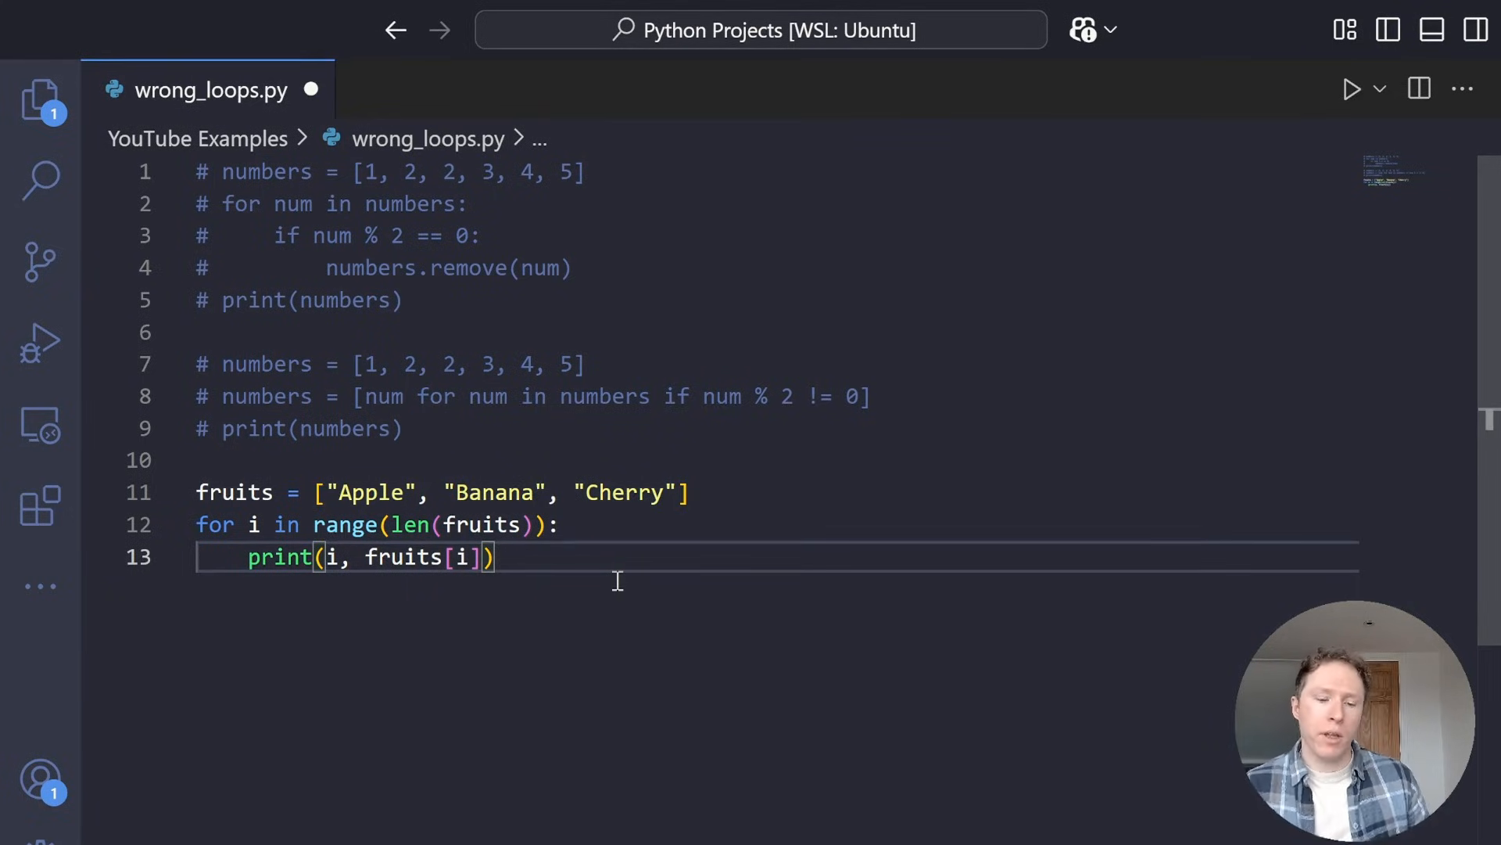
# Add for i, fruit in enumerate(fruits): with print(i, fruit) and save wrong_loops.py
pyautogui.press('Return')
pyautogui.press('Return')
pyautogui.press('BackSpace')
pyautogui.press('BackSpace')
pyautogui.press('Return')
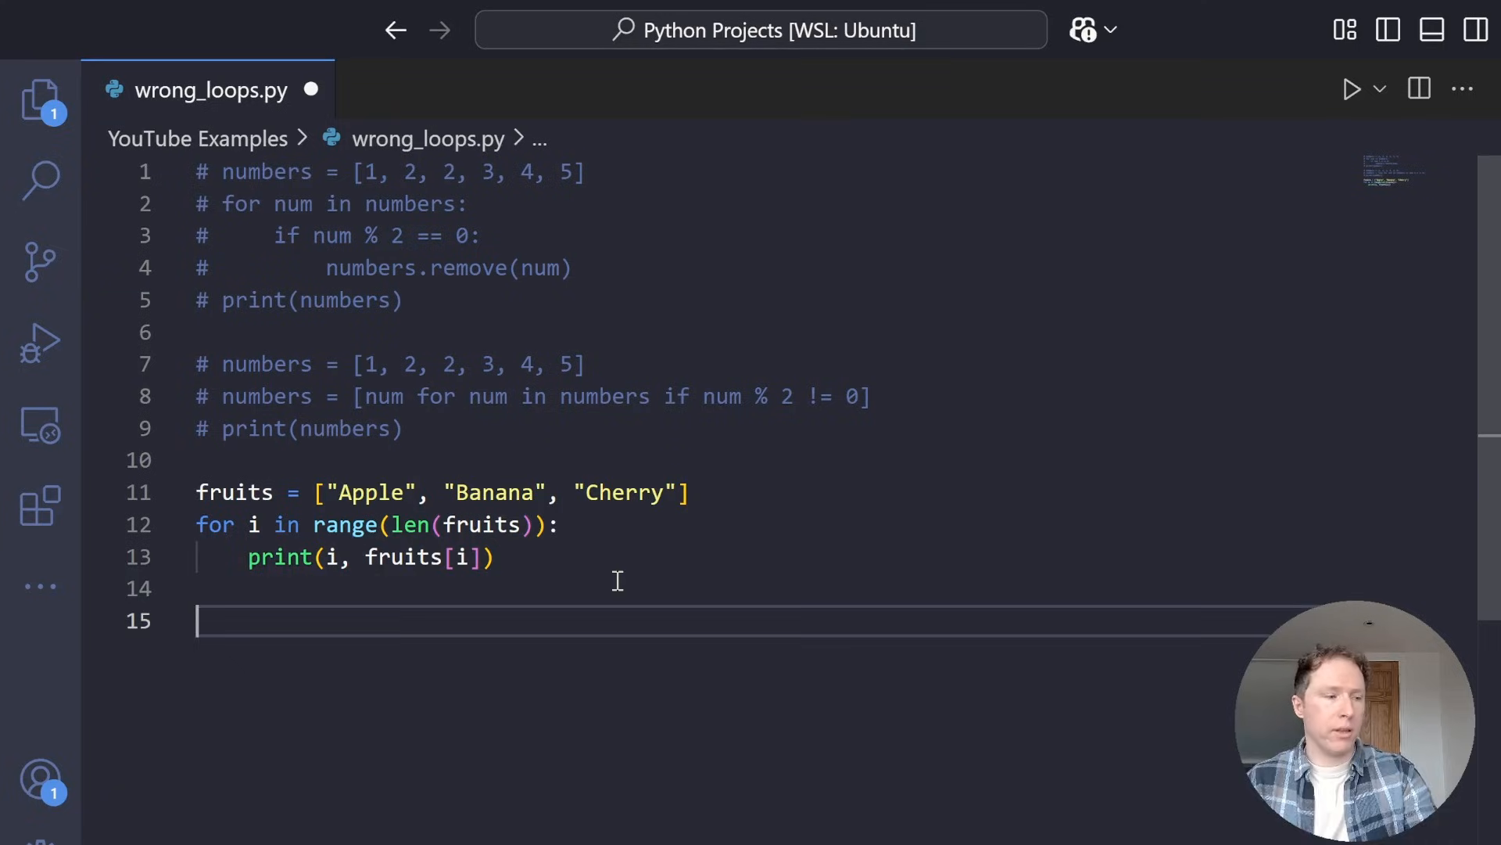
pyautogui.write('for i, fr')
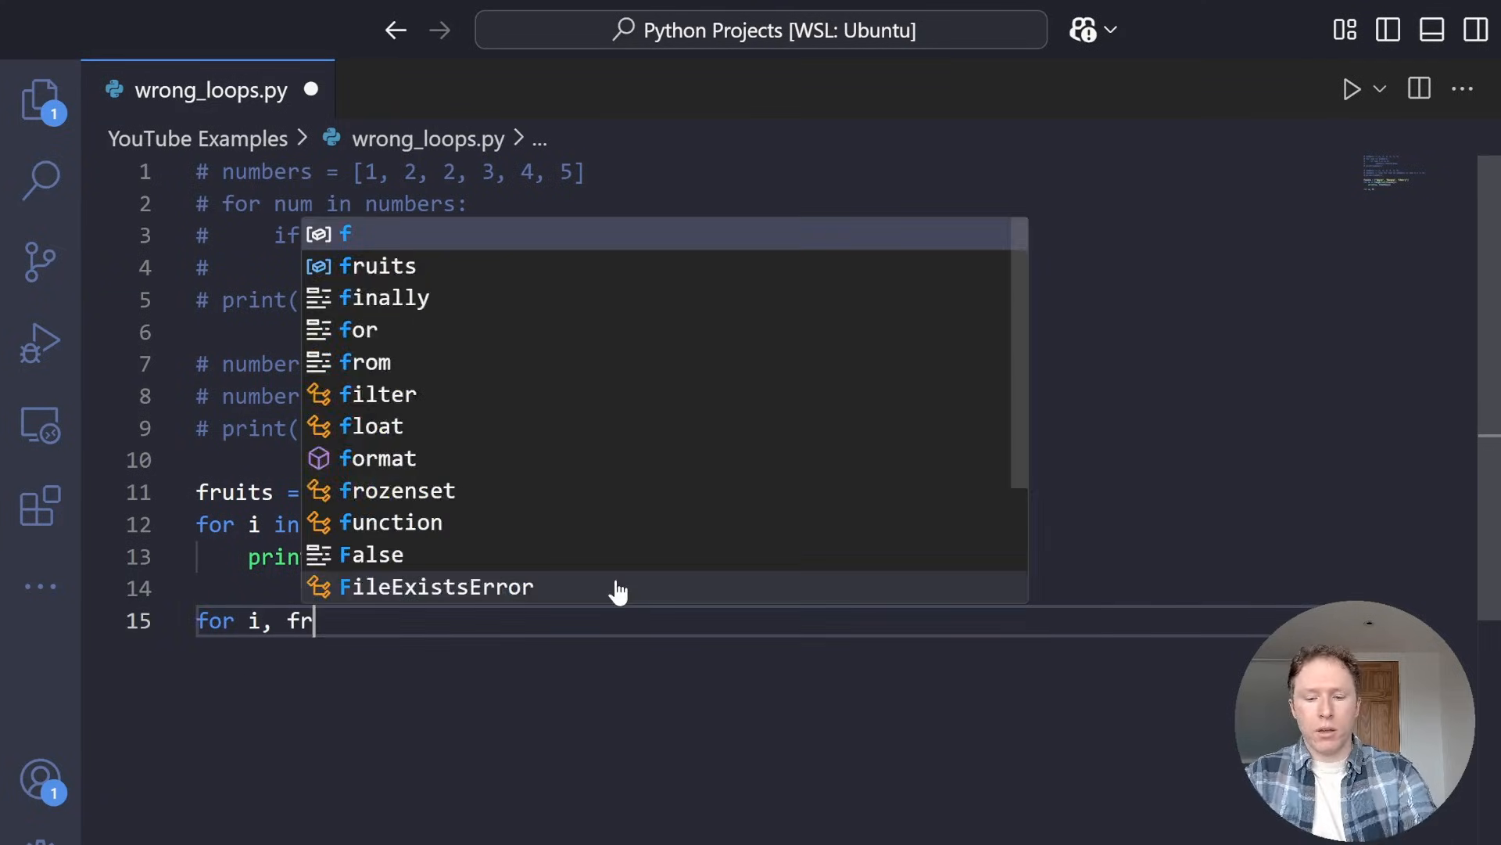
pyautogui.write('uit in enu')
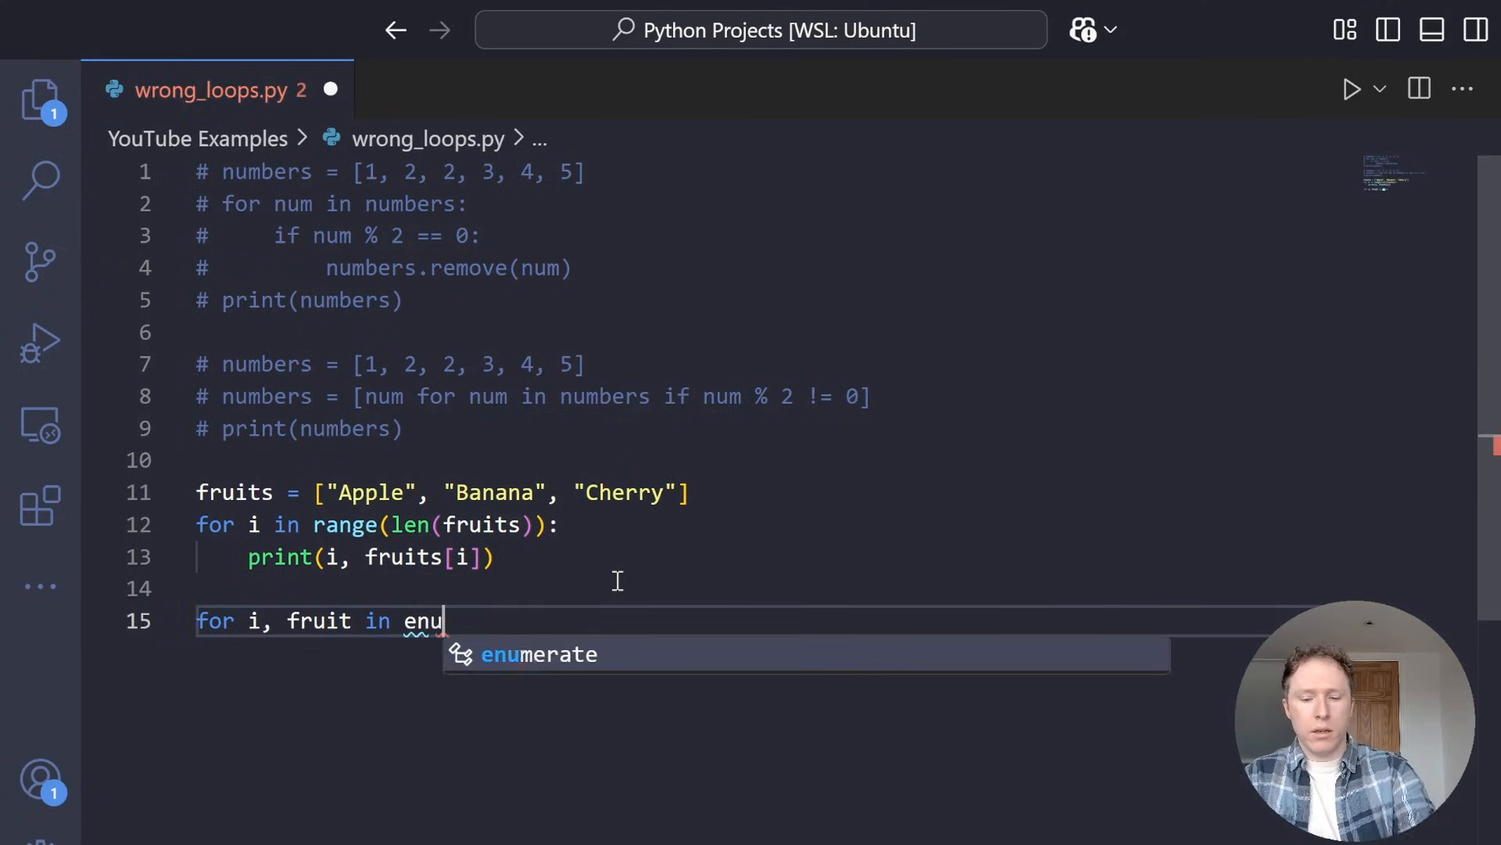
pyautogui.write('merate(fruits):')
pyautogui.press('Return')
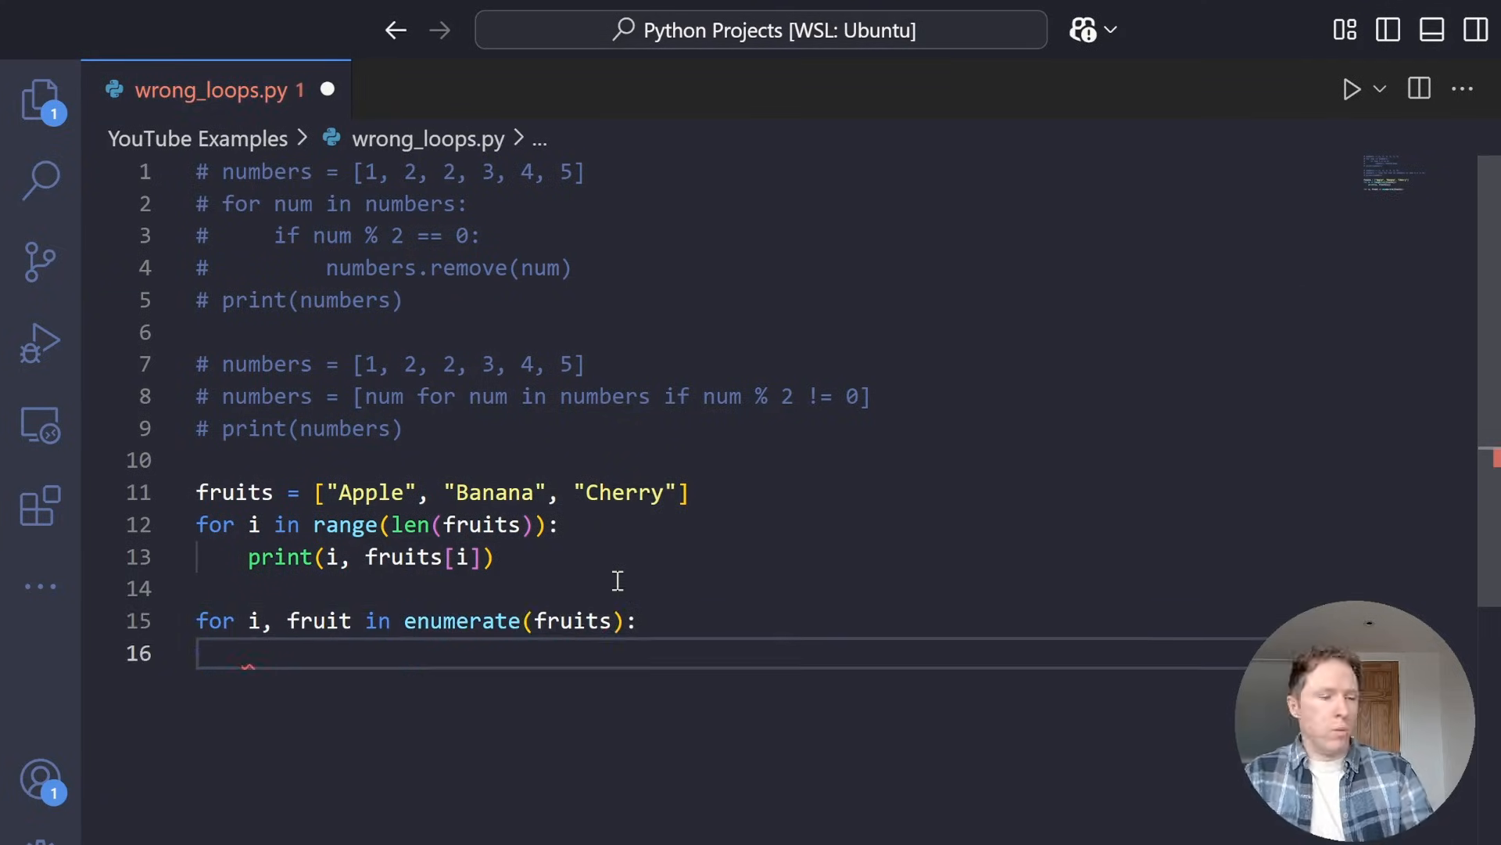
pyautogui.write('print(')
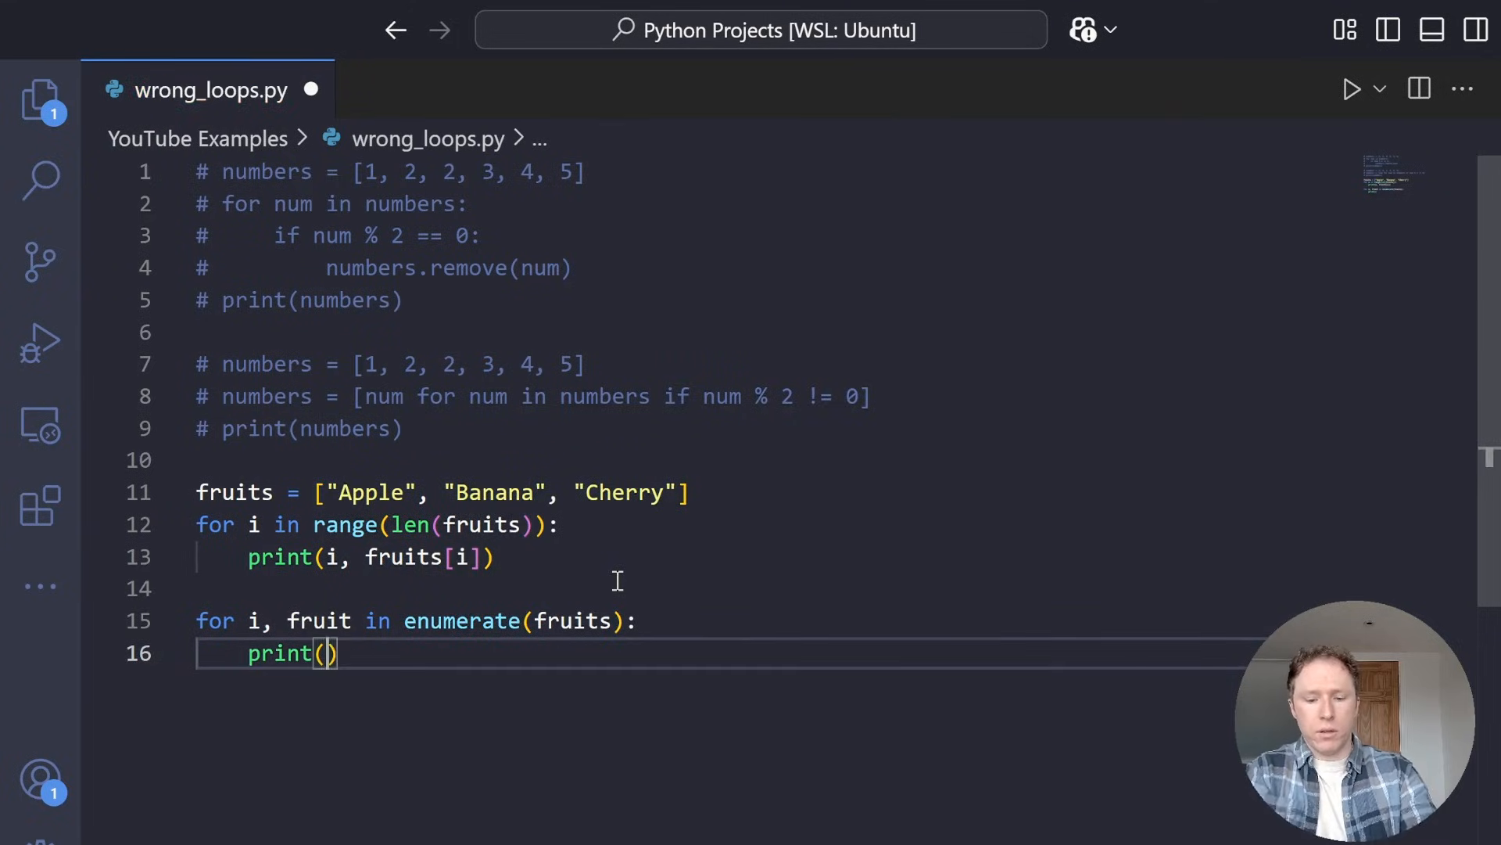
pyautogui.write('i, fruit')
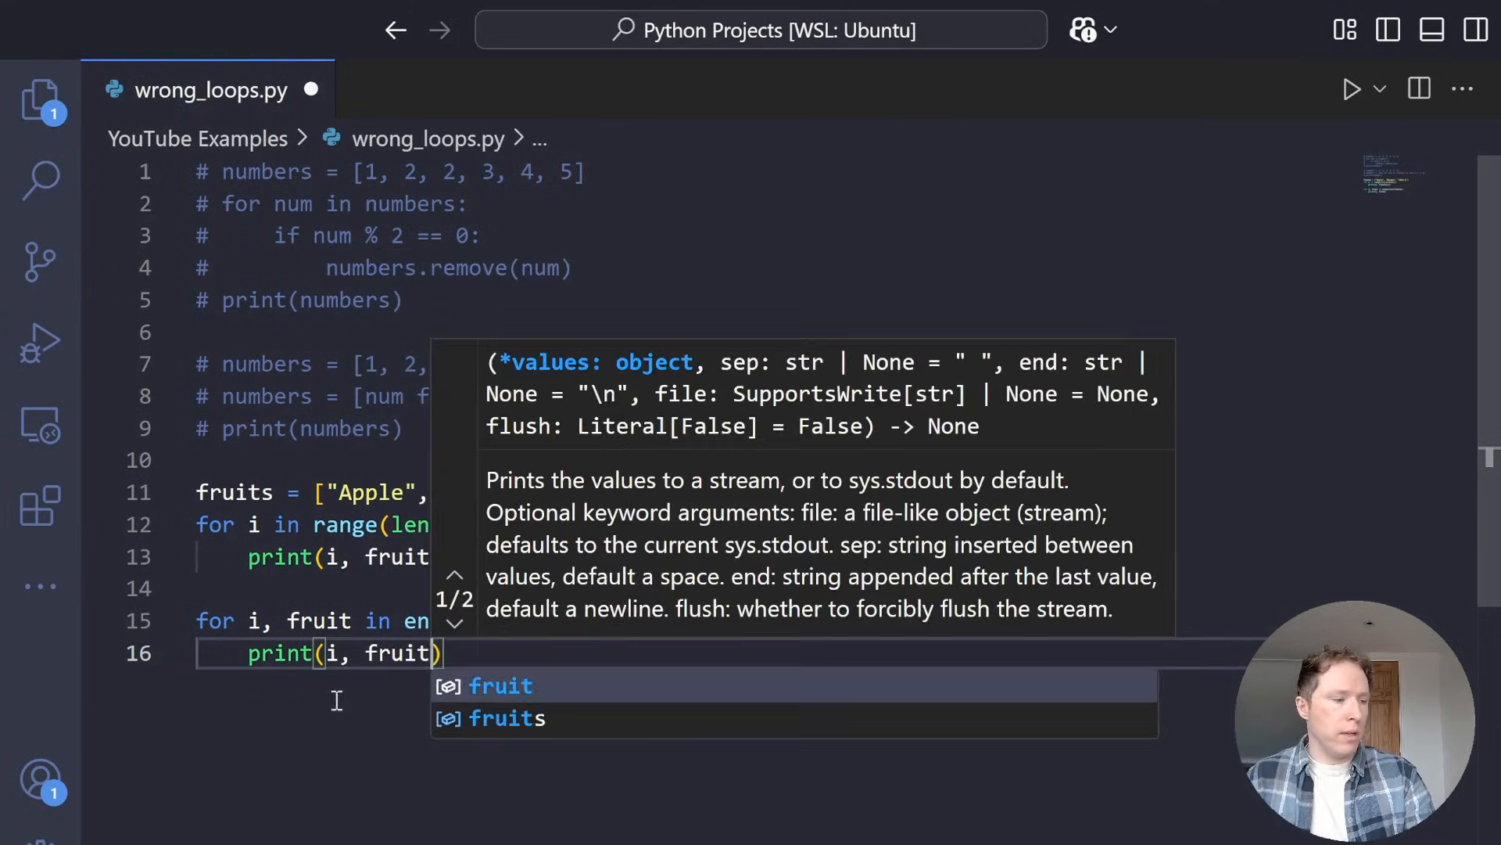
pyautogui.write(')')
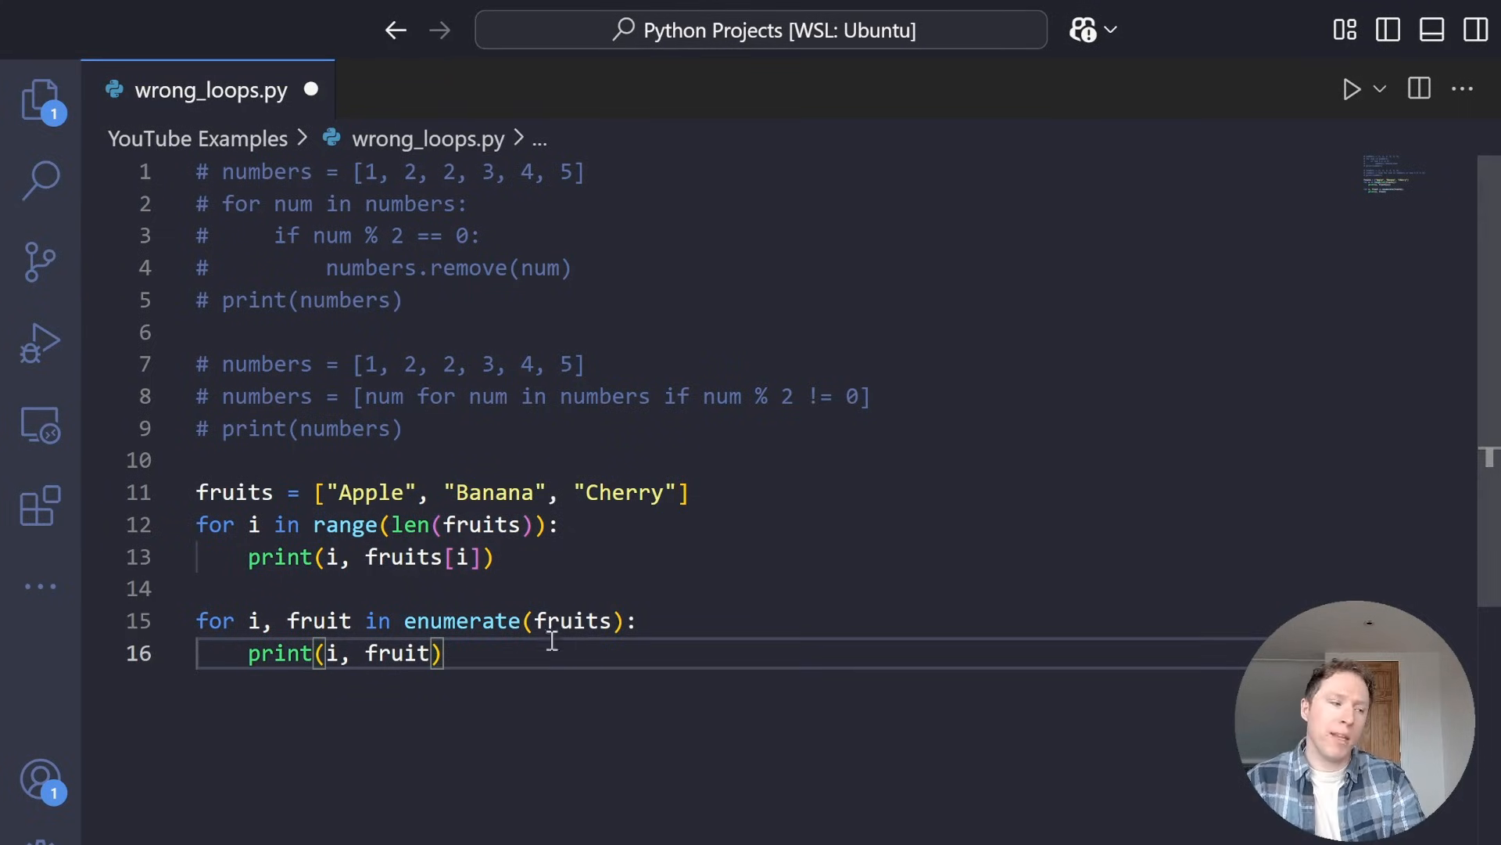
pyautogui.moveTo(572, 622)
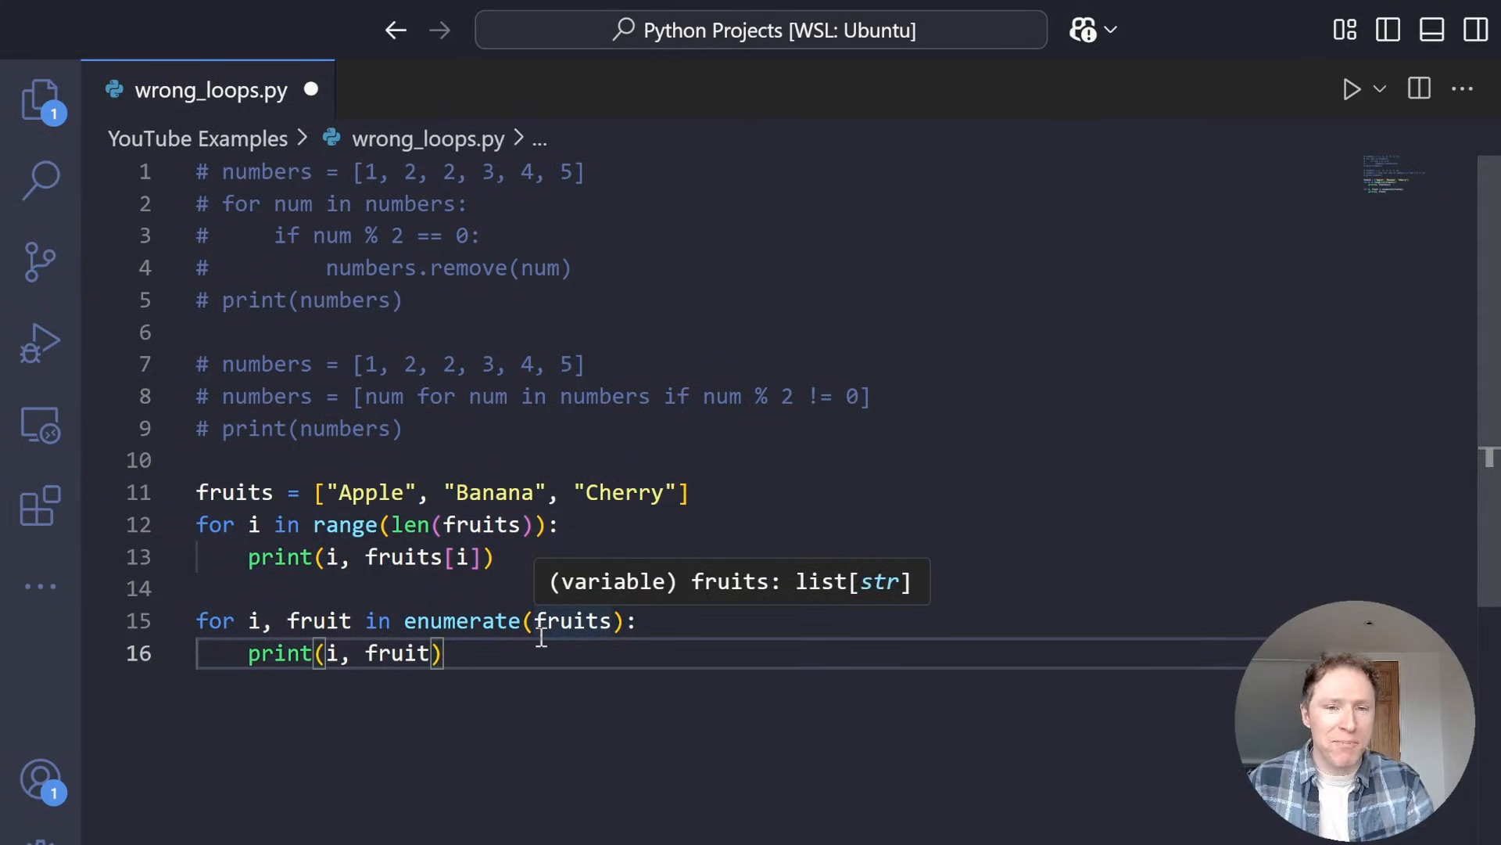
pyautogui.hotkey('ctrl', 's')
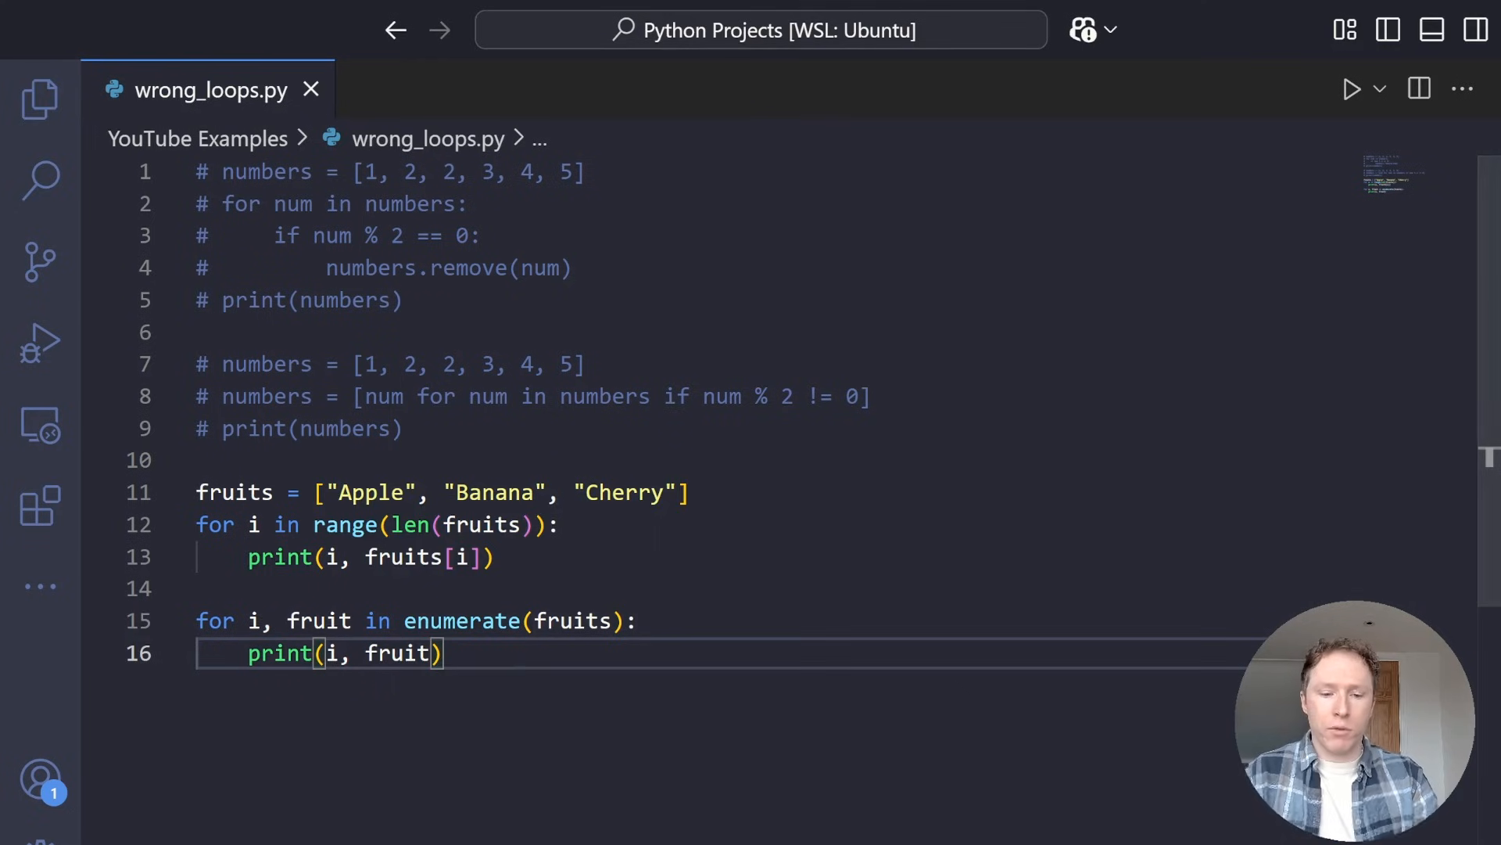
# Rerun 'python wrong_loops.py' in the terminal, printing 0 Apple, 1 Banana, 2 Cherry twice
pyautogui.hotkey('alt', 'Tab')
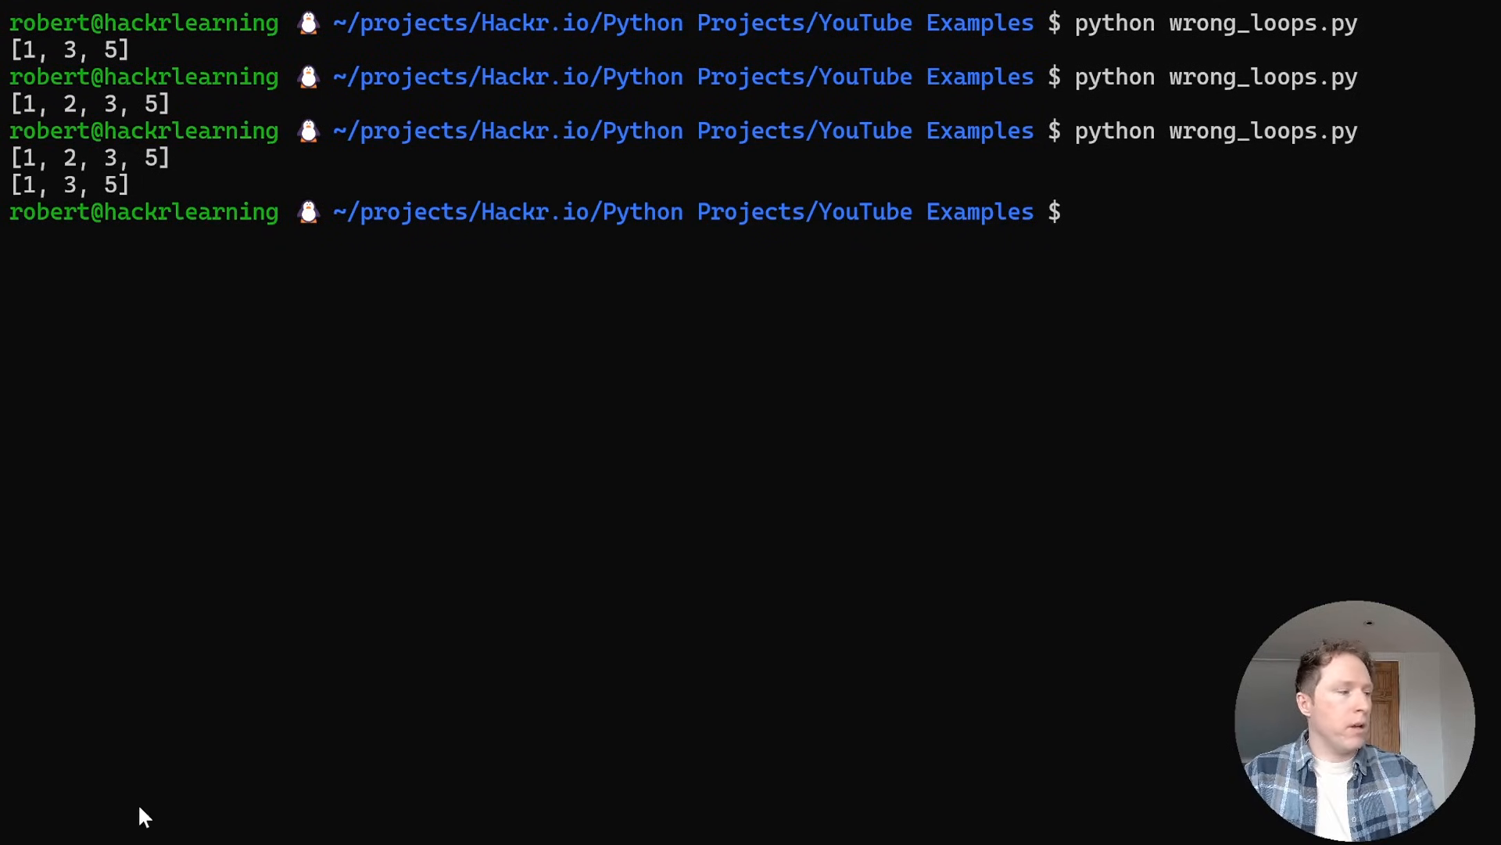
pyautogui.press('Up')
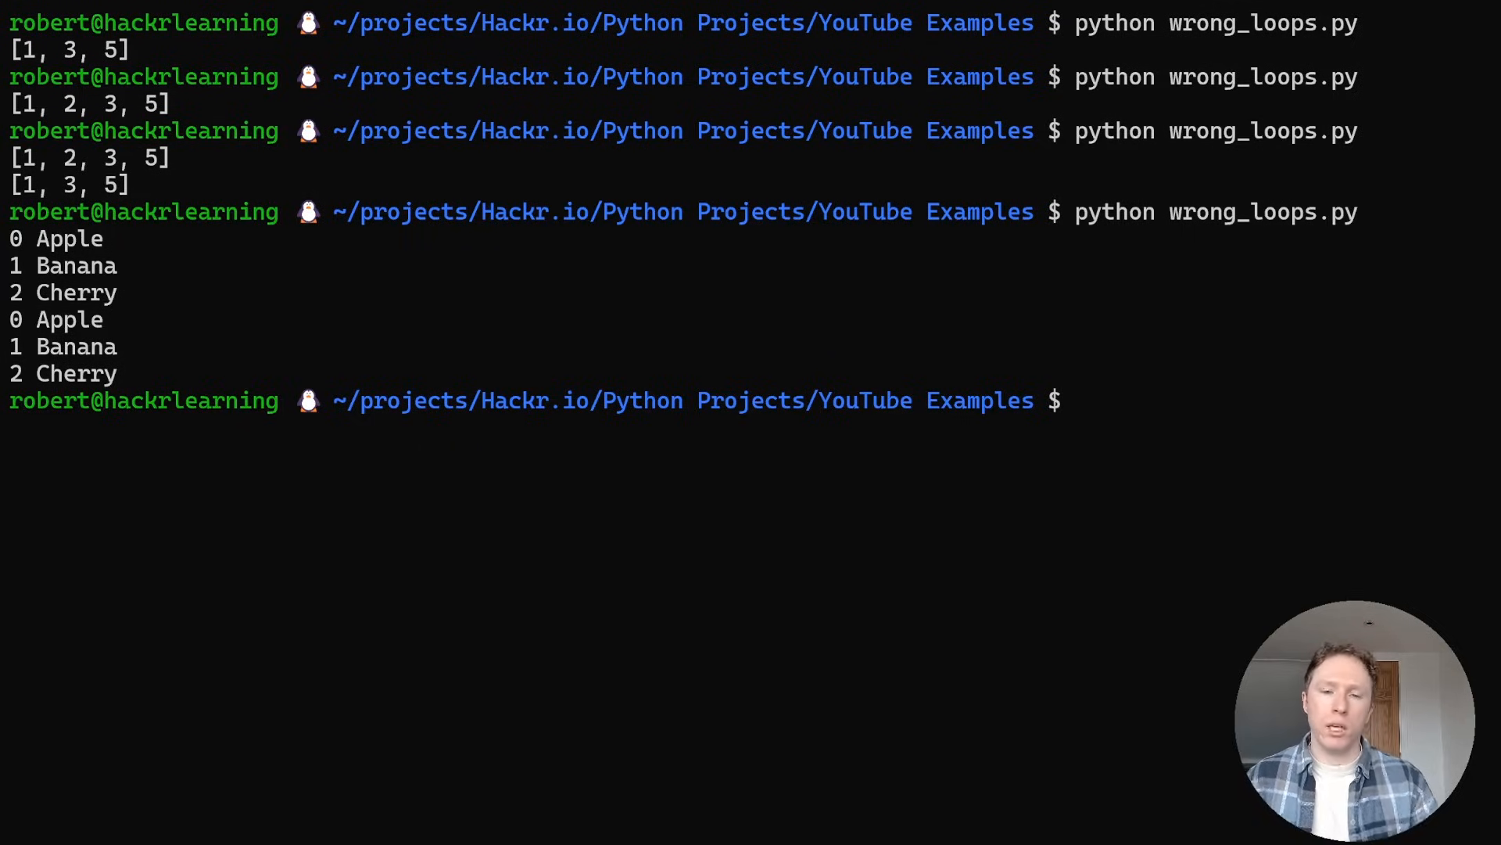
# Review the range(len) and enumerate loop headers on lines 12 and 15 in the editor
pyautogui.hotkey('alt', 'Tab')
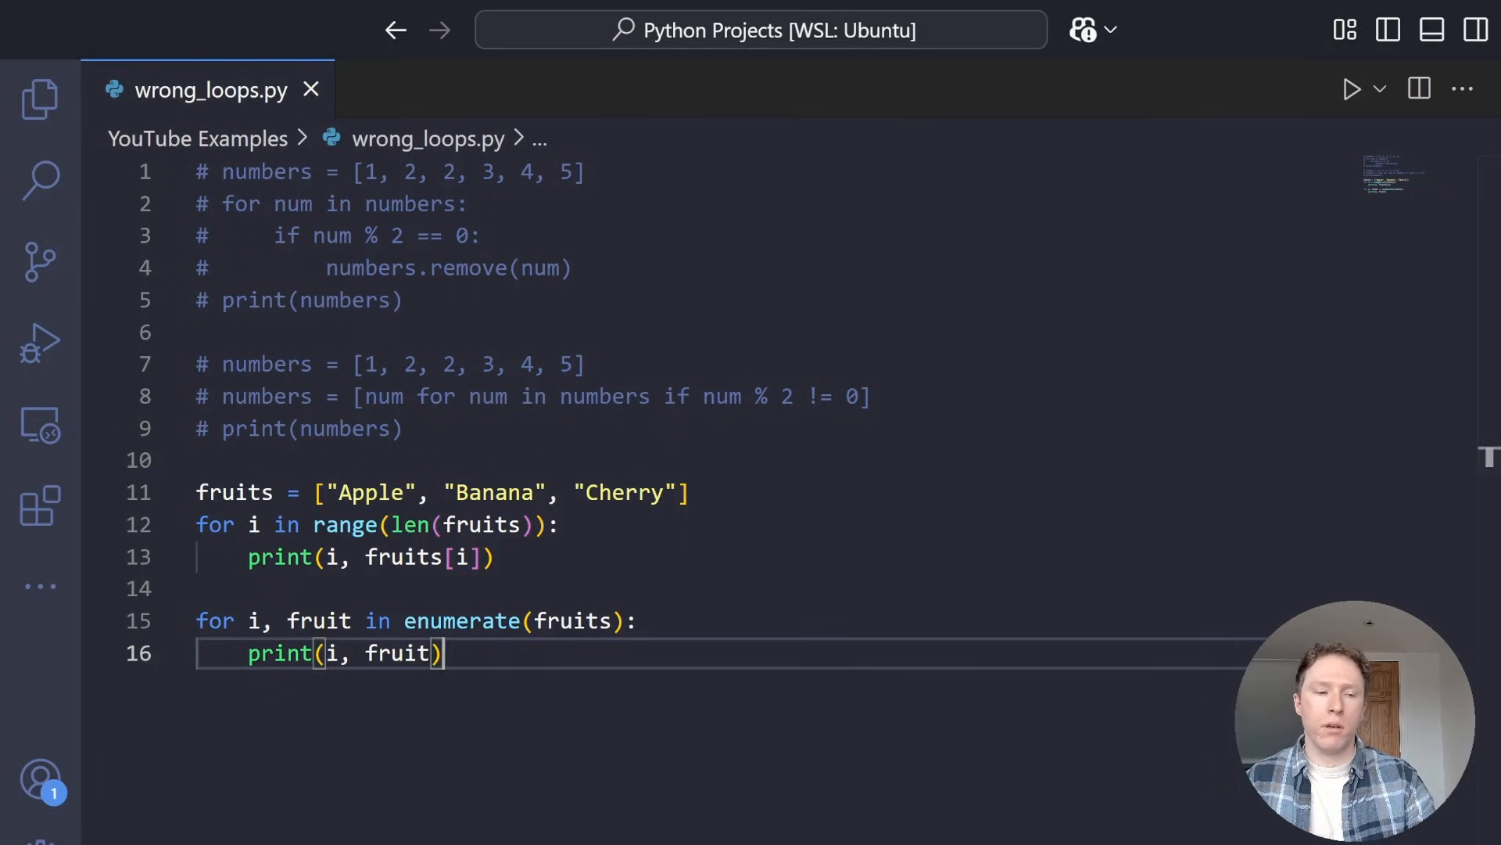
pyautogui.tripleClick(349, 621)
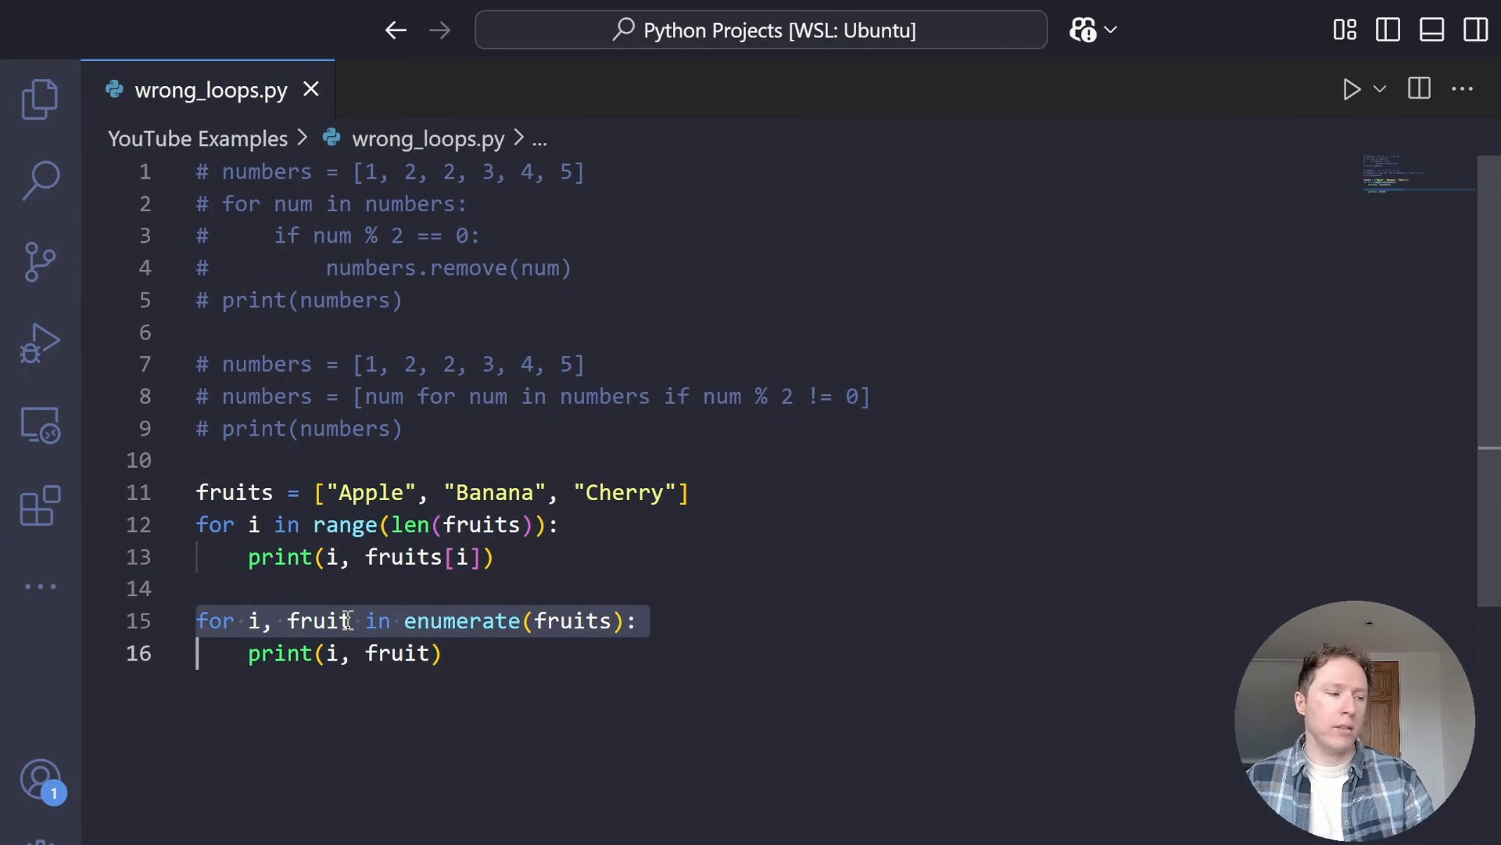
pyautogui.click(418, 493)
pyautogui.tripleClick(432, 522)
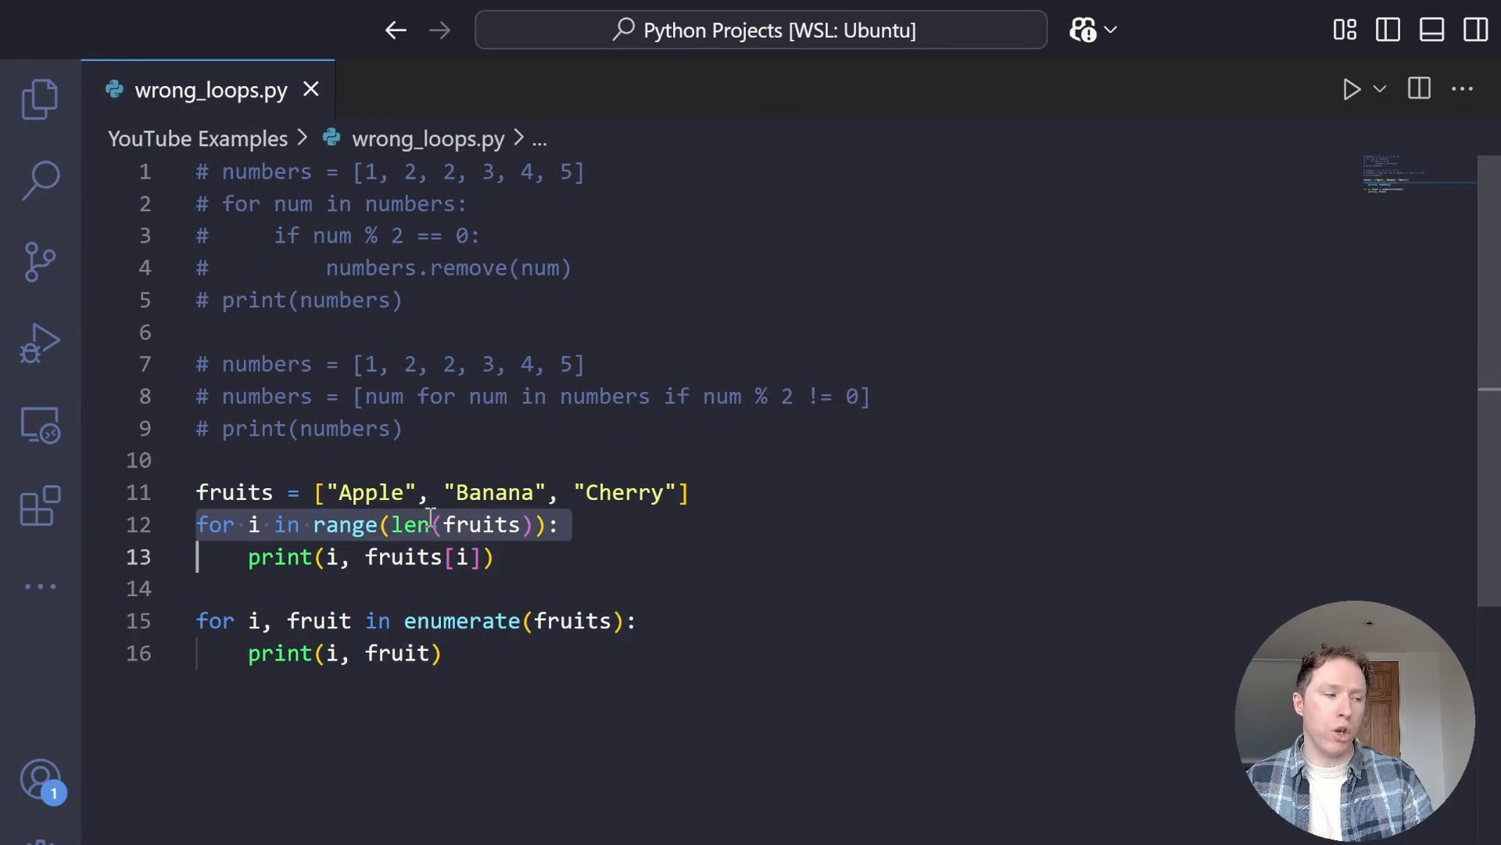
pyautogui.click(513, 559)
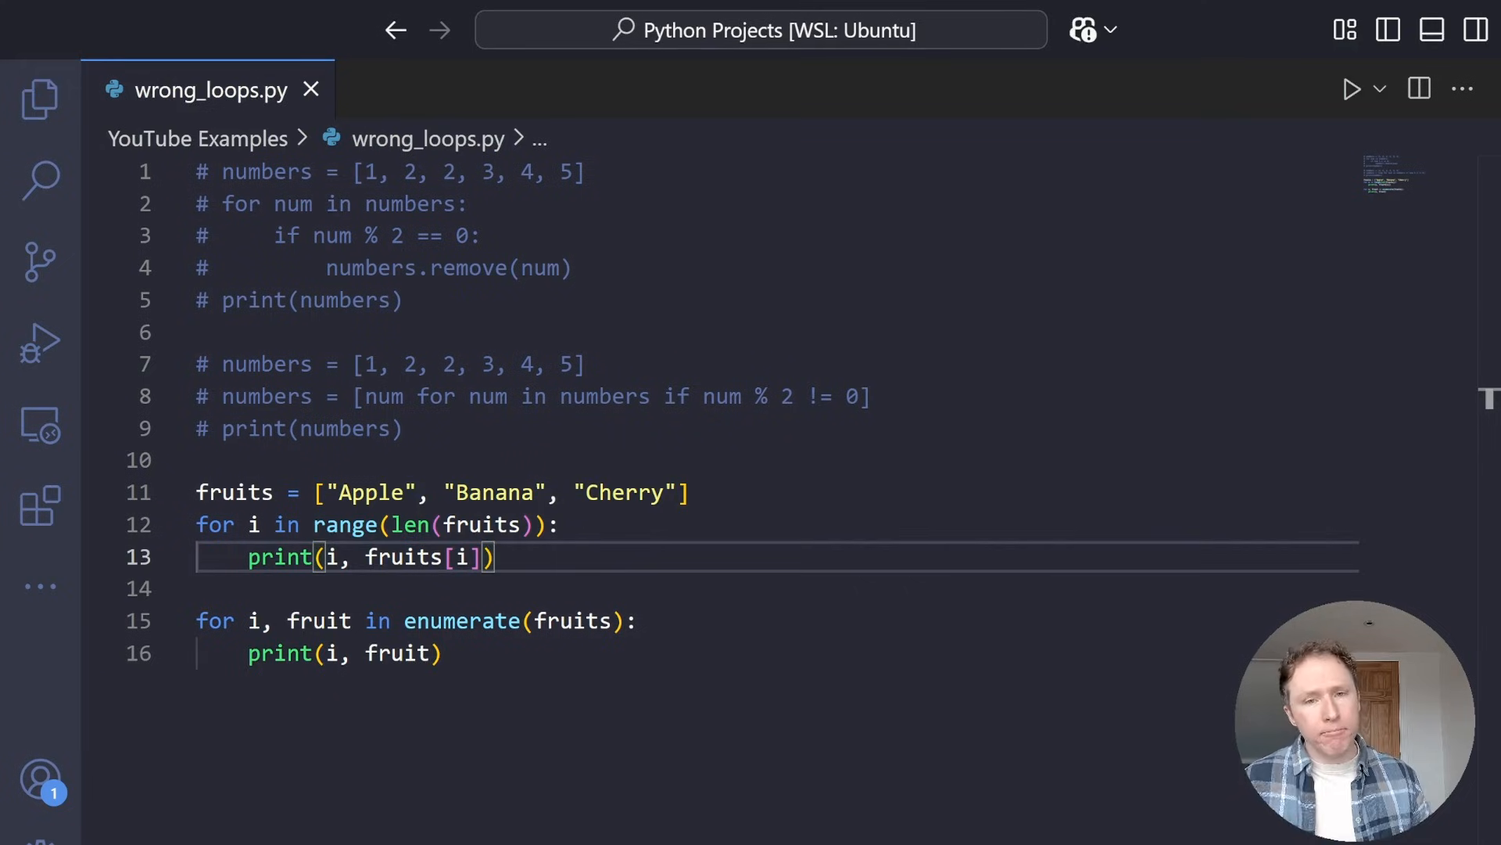
pyautogui.press('Down')
pyautogui.press('Down')
pyautogui.press('Down')
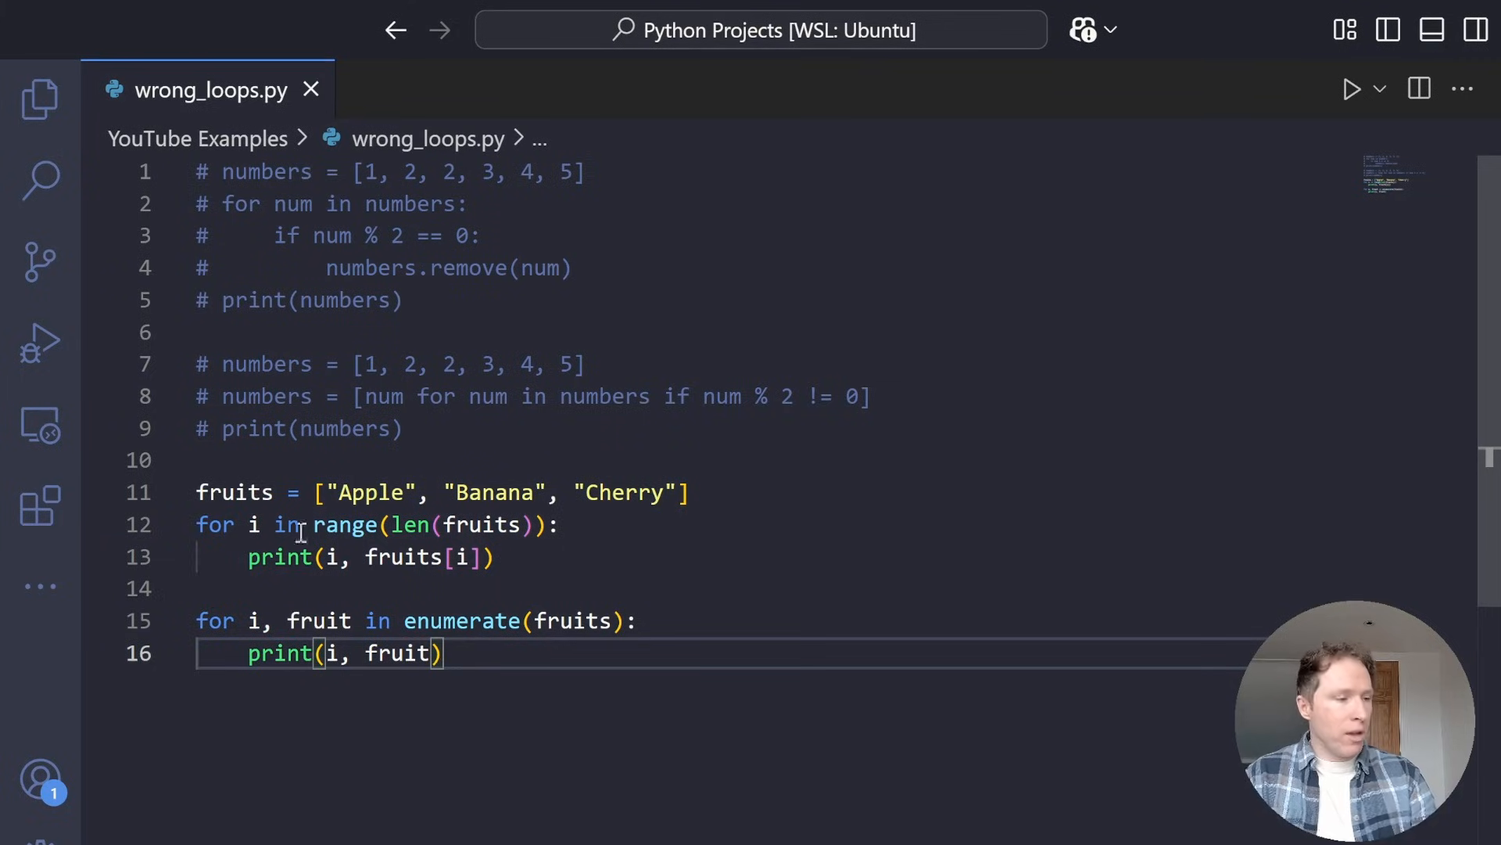
# Comment out the fruits loops on lines 11–16 and add blank lines below them
pyautogui.keyDown('shift'); pyautogui.click(198, 492); pyautogui.keyUp('shift')
pyautogui.hotkey('ctrl', '/')
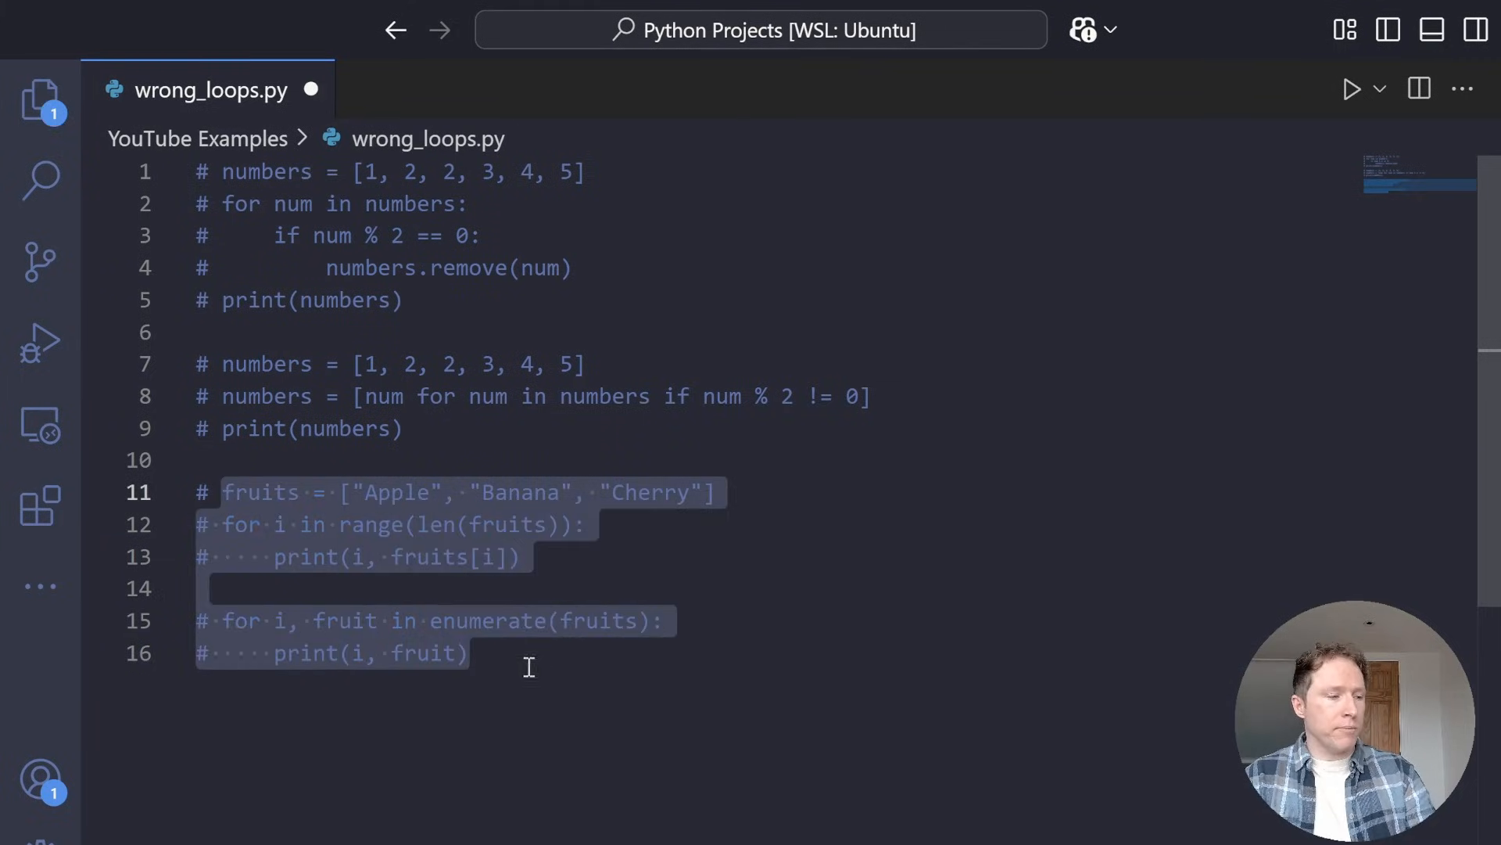
pyautogui.click(538, 676)
pyautogui.press('Return')
pyautogui.press('Return')
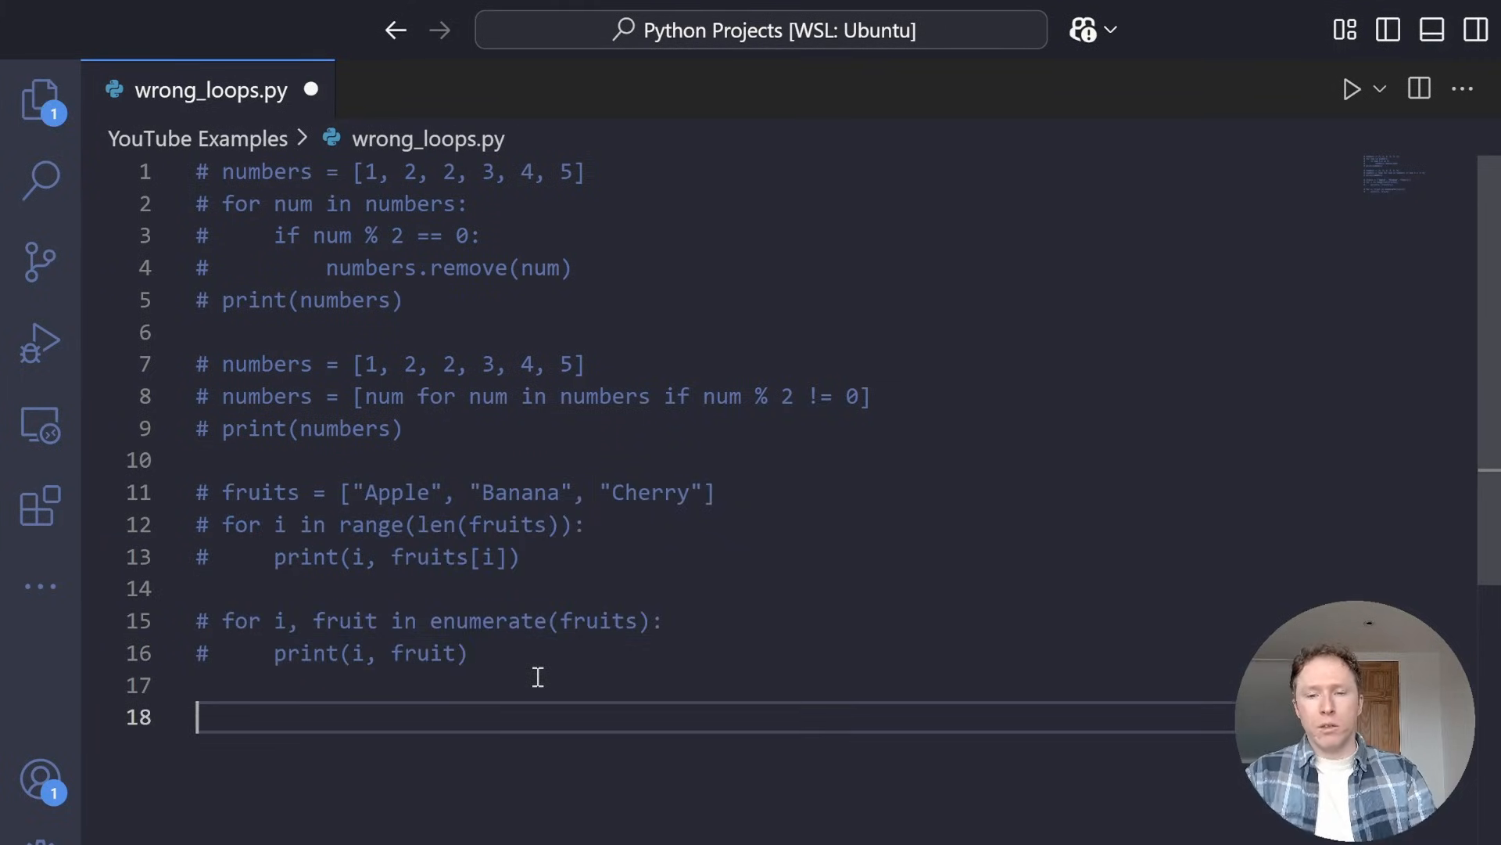
pyautogui.write('while Tru')
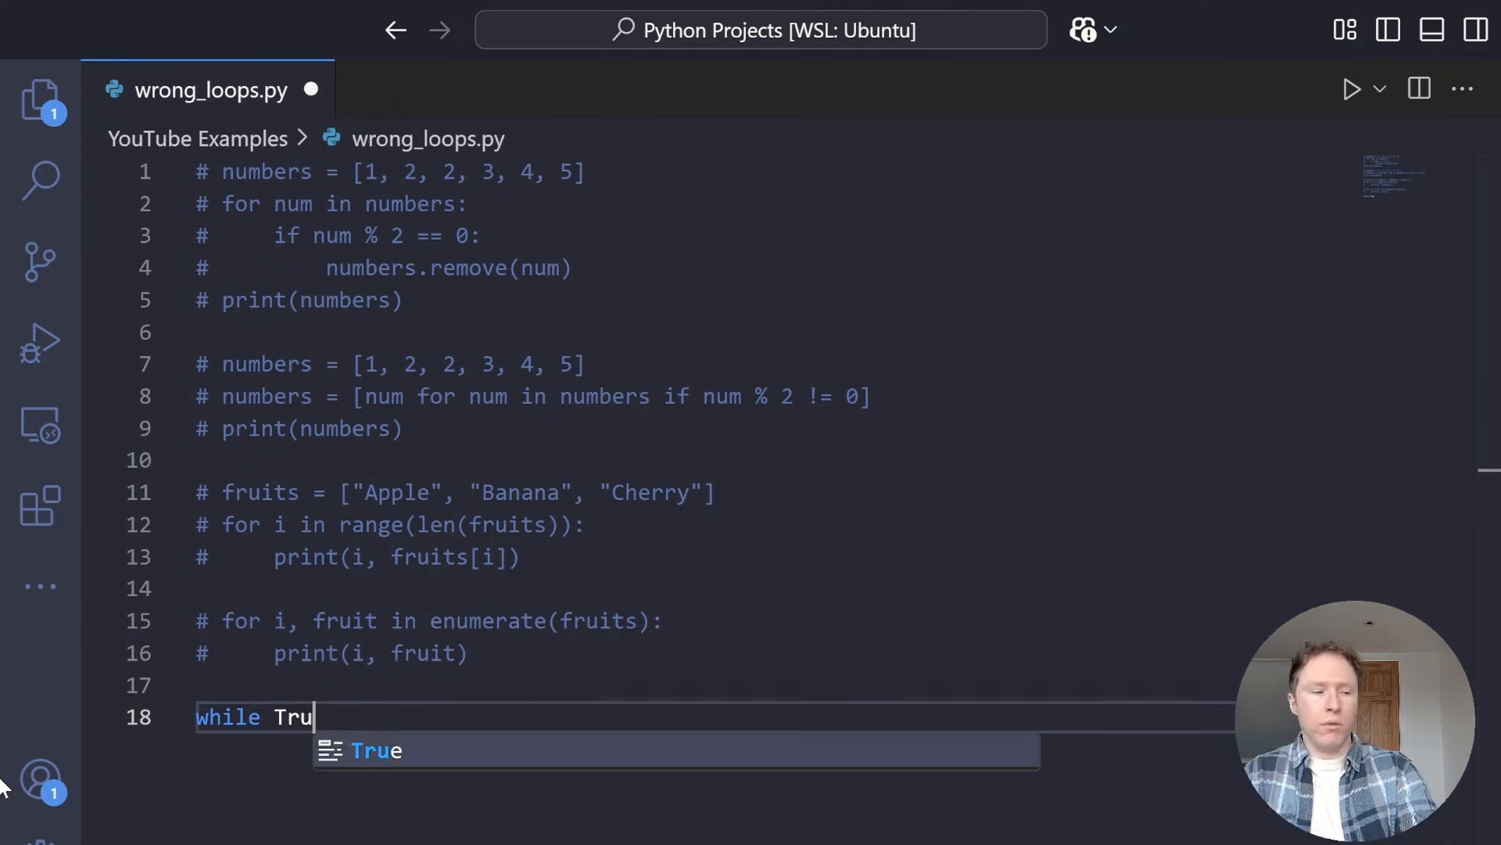
pyautogui.write('e:')
# Write the while True body with an input prompt in double quotes reading Enter 'q' to quit:
pyautogui.press('Return')
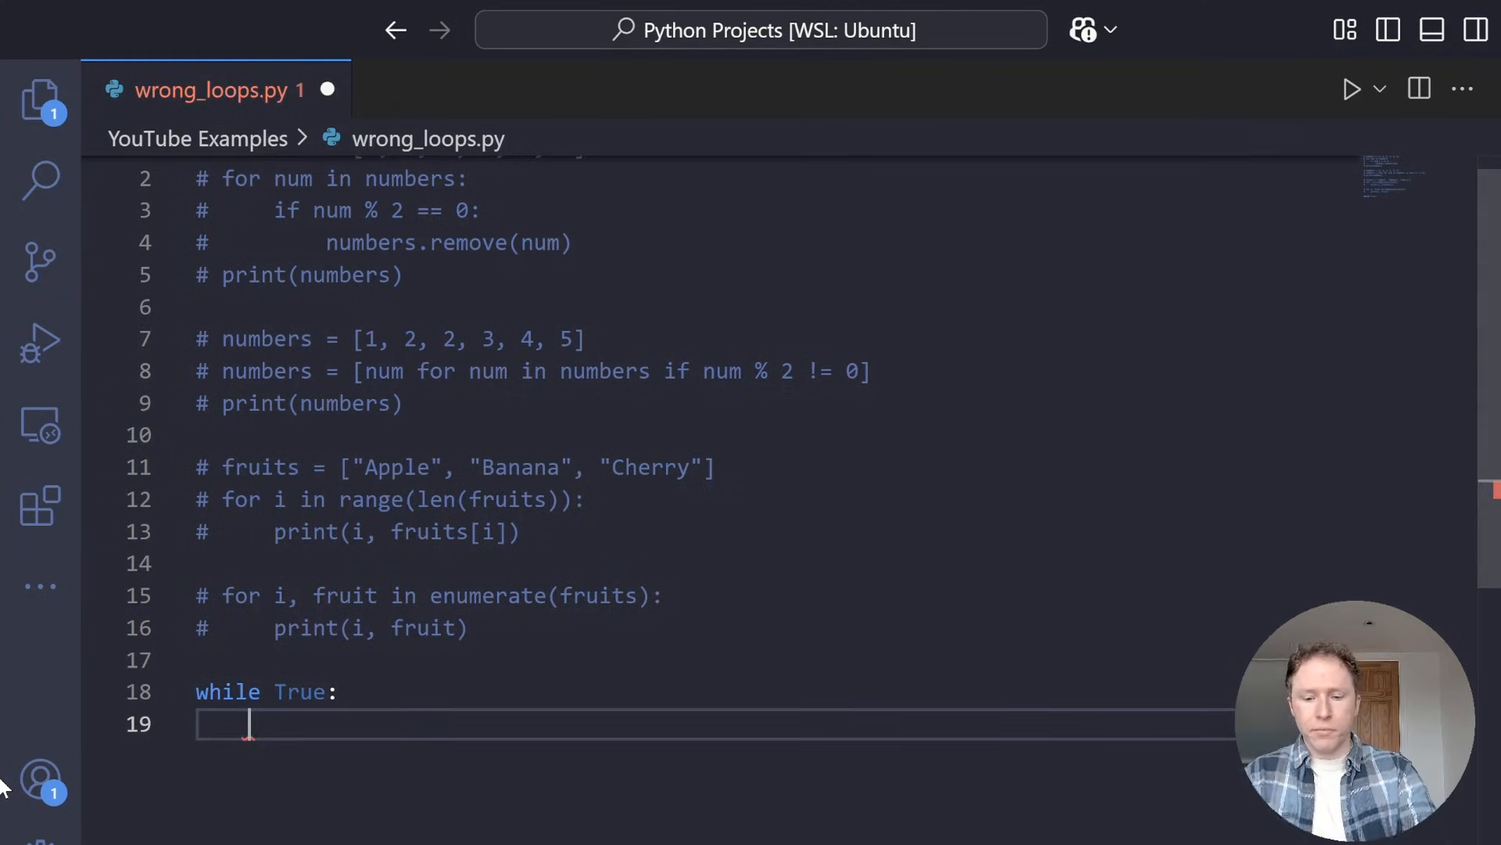
pyautogui.write('user_input = ')
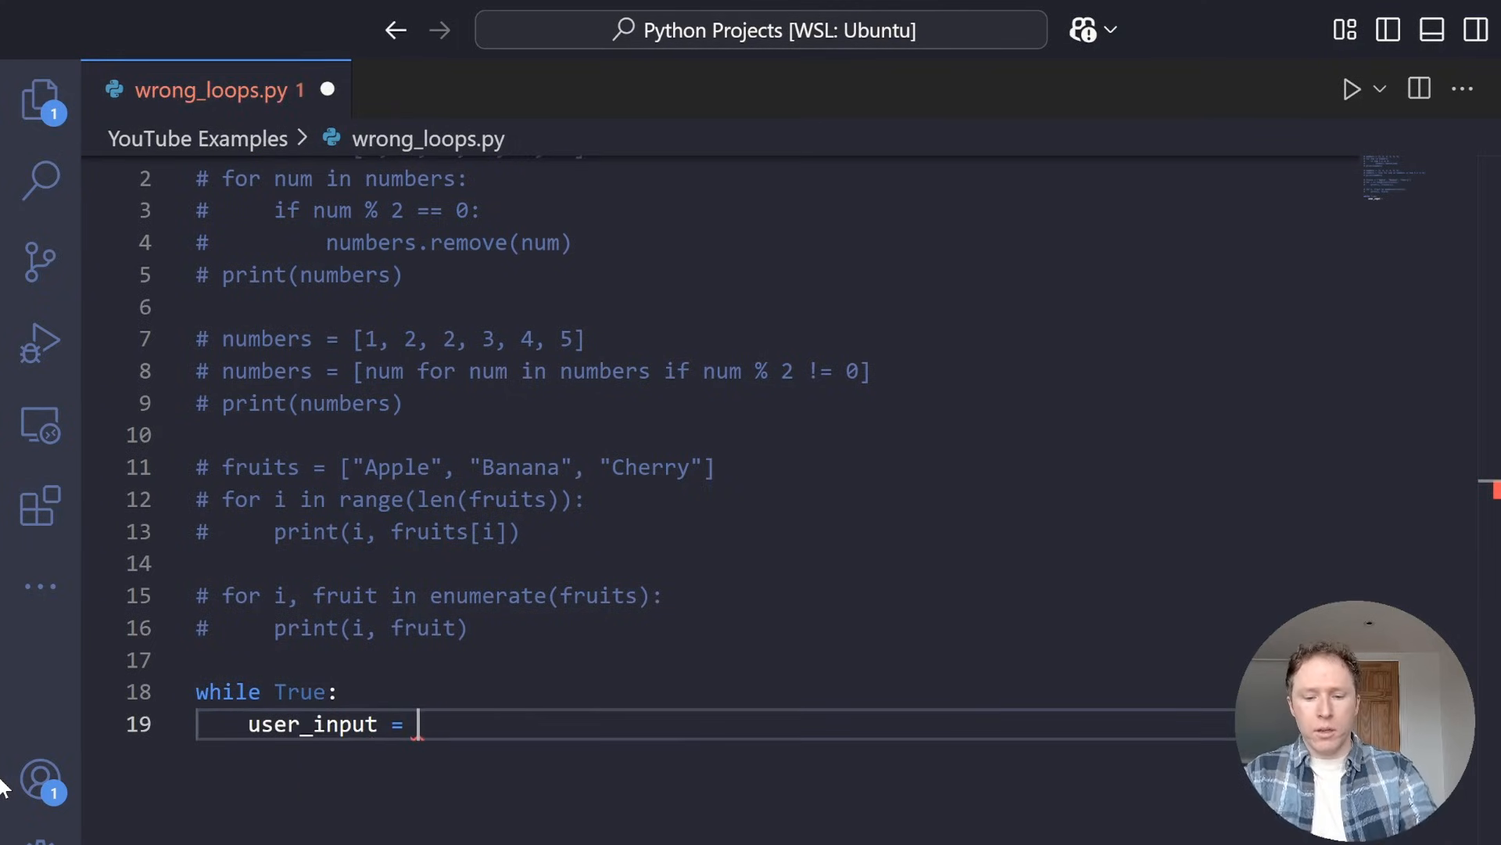
pyautogui.write('input(')
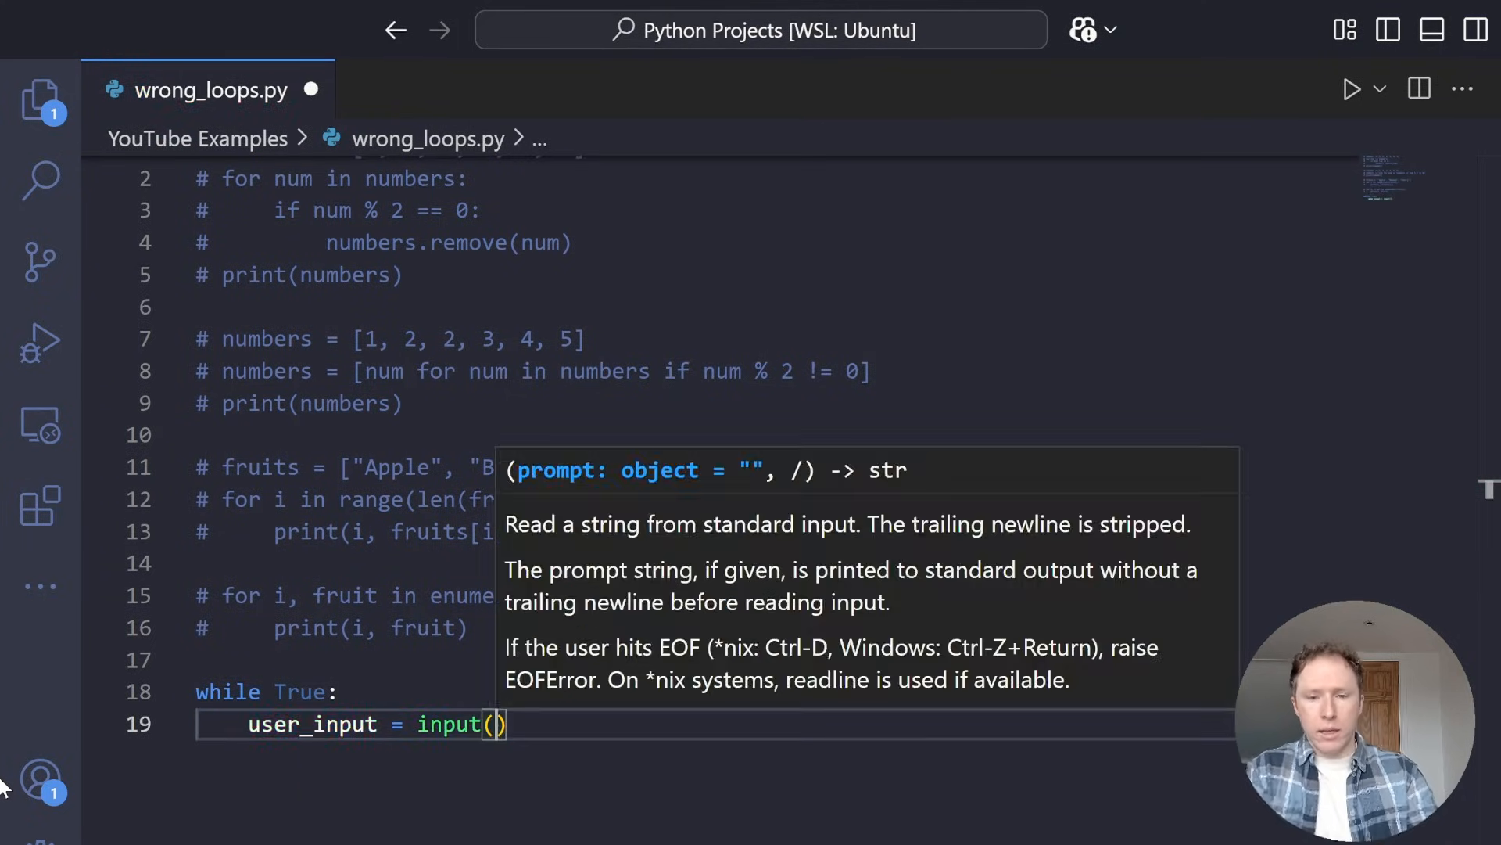
pyautogui.write('Enter')
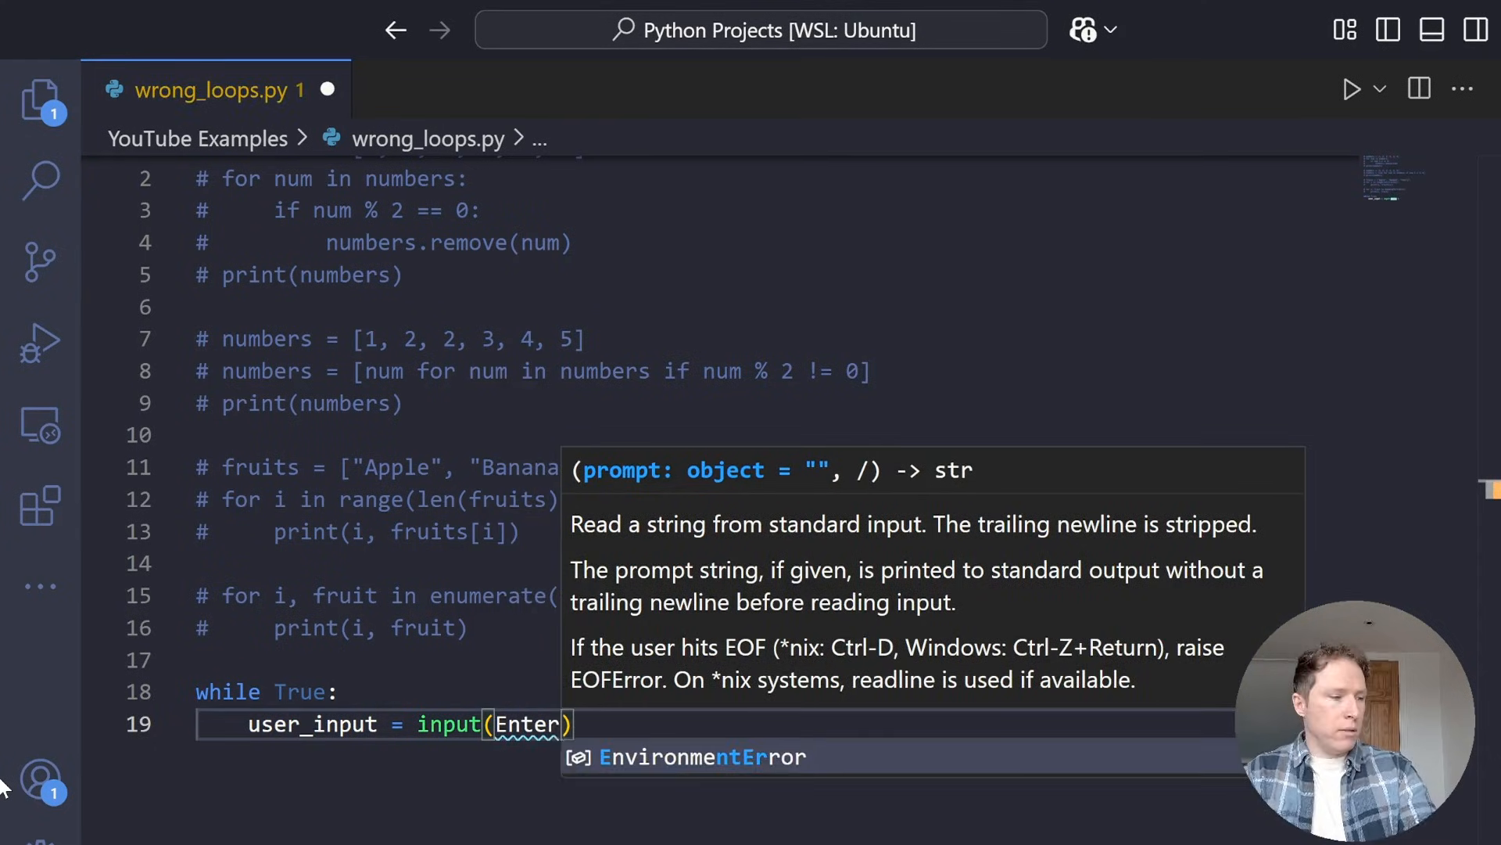
pyautogui.hotkey('ctrl', 'shift', 'Left')
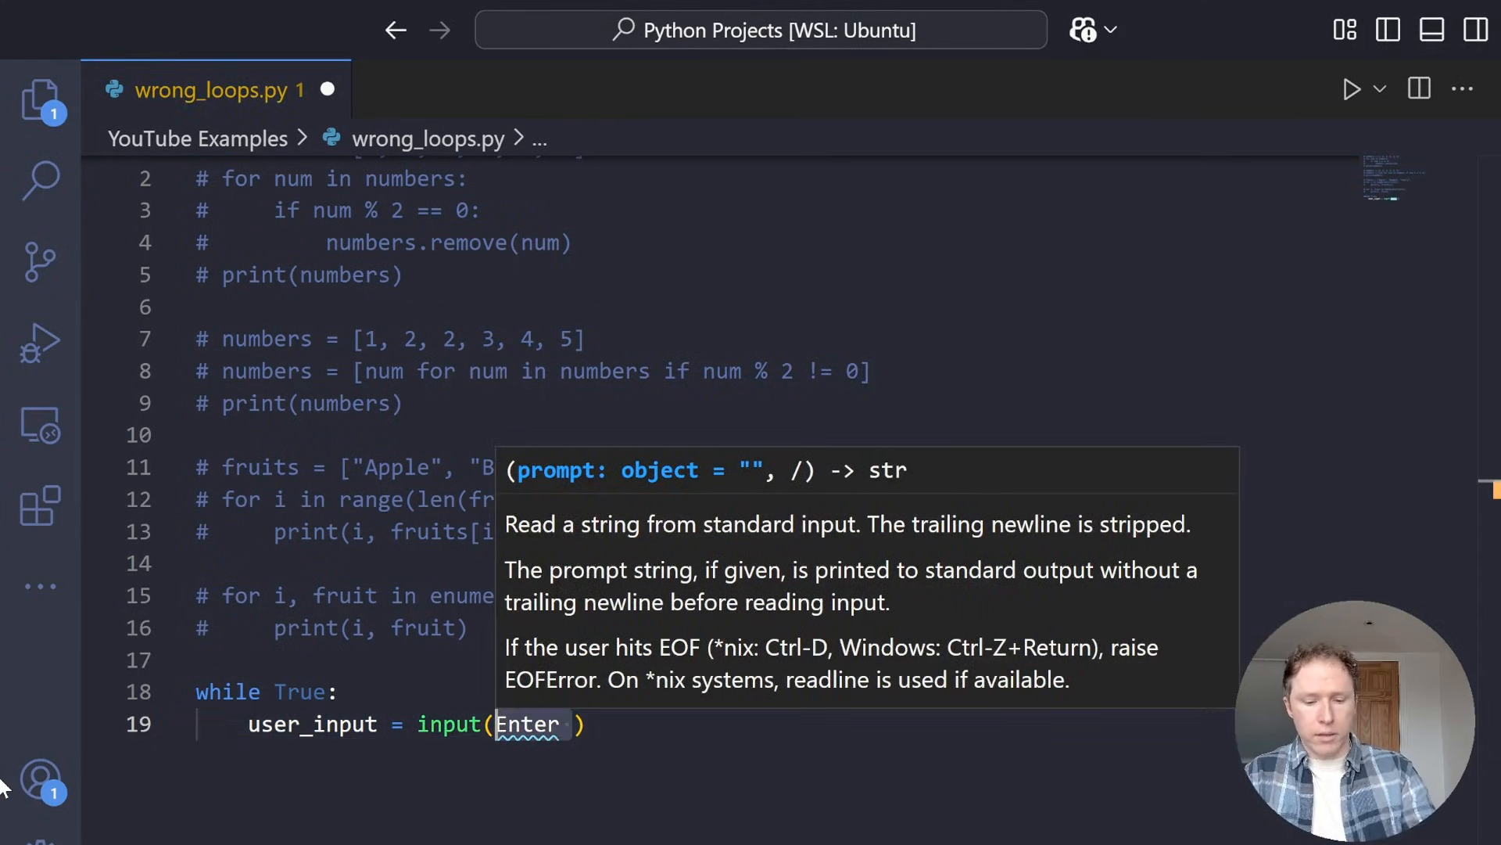
pyautogui.write("'")
pyautogui.press('Right')
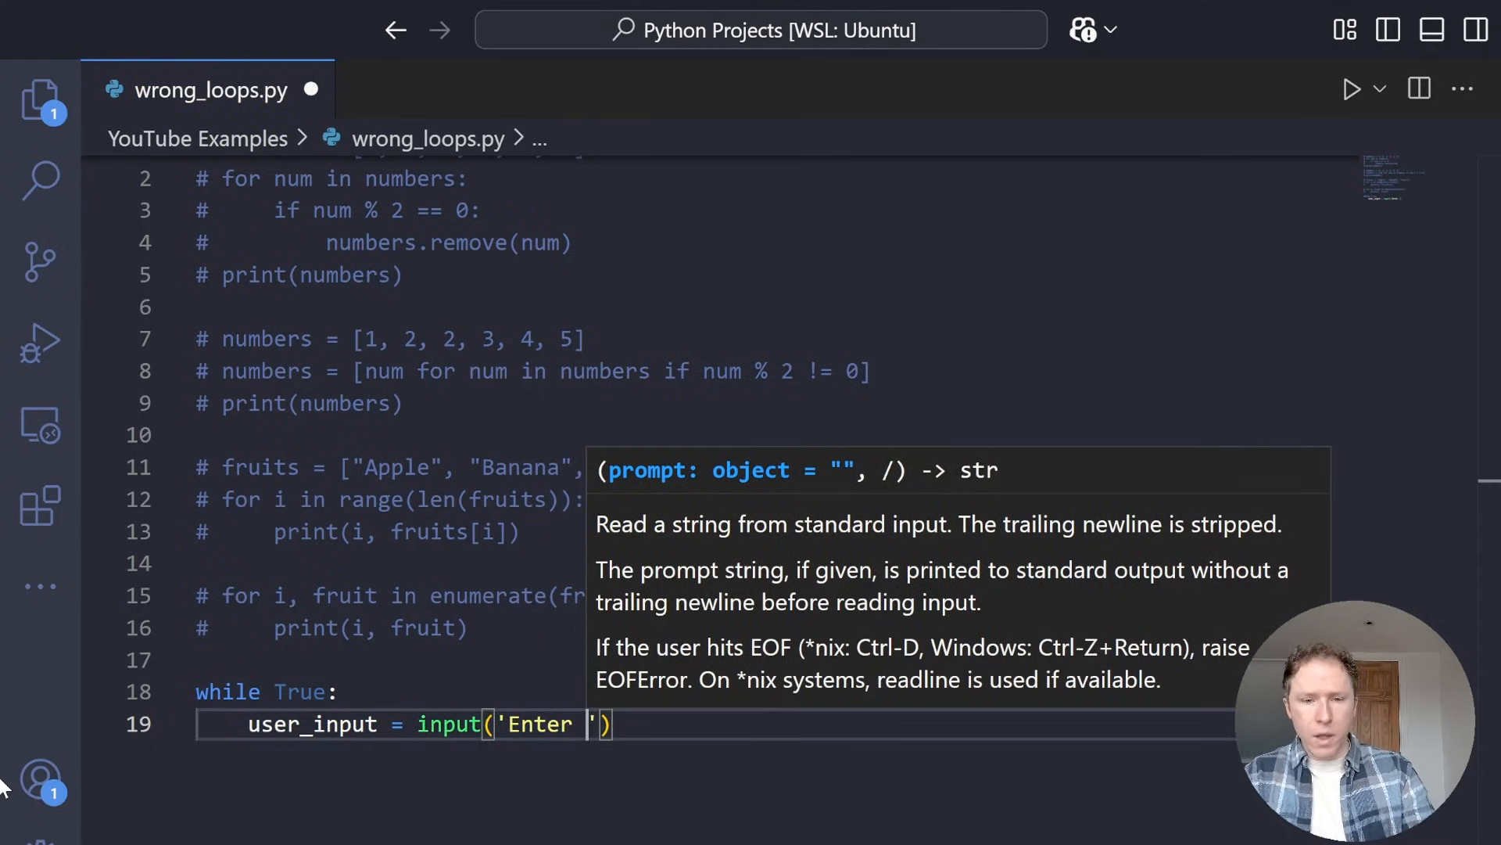
pyautogui.press('BackSpace')
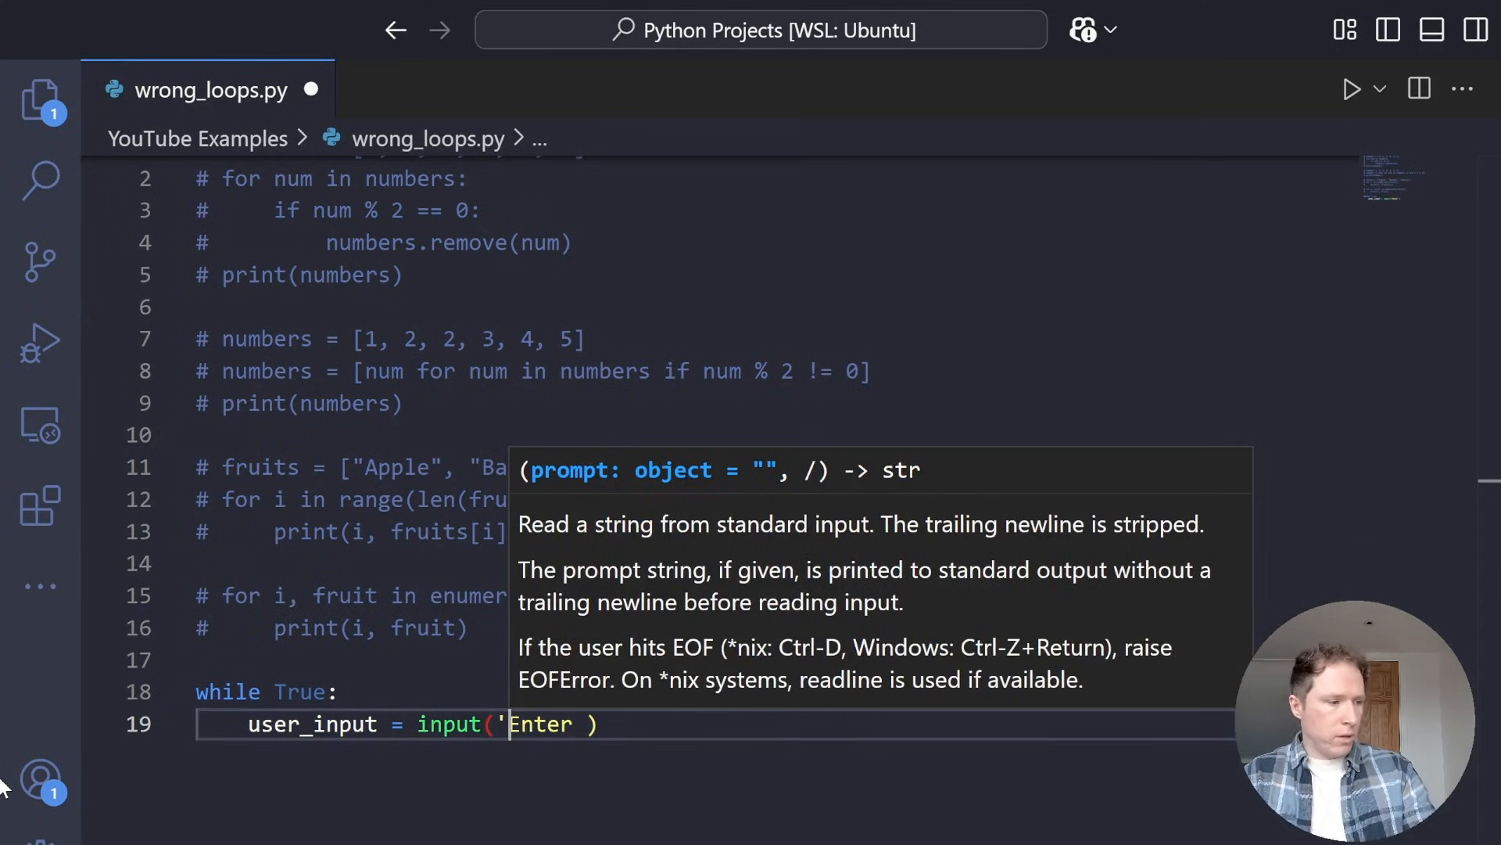
pyautogui.hotkey('ctrl', 'Left')
pyautogui.press('BackSpace')
pyautogui.hotkey('ctrl', 'shift', 'Right')
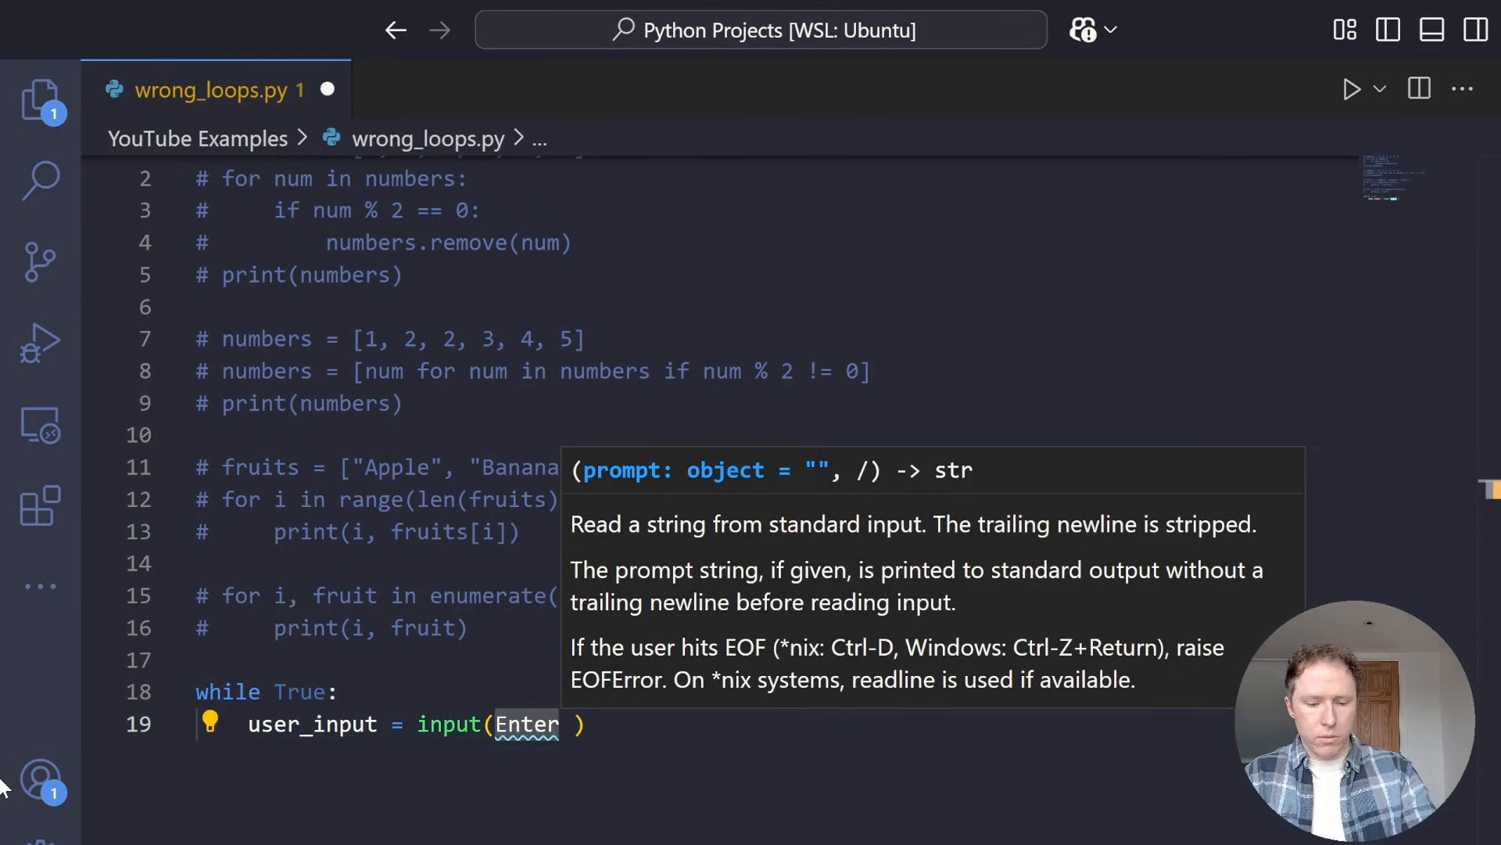
pyautogui.write('"')
pyautogui.press('Right')
pyautogui.write("'")
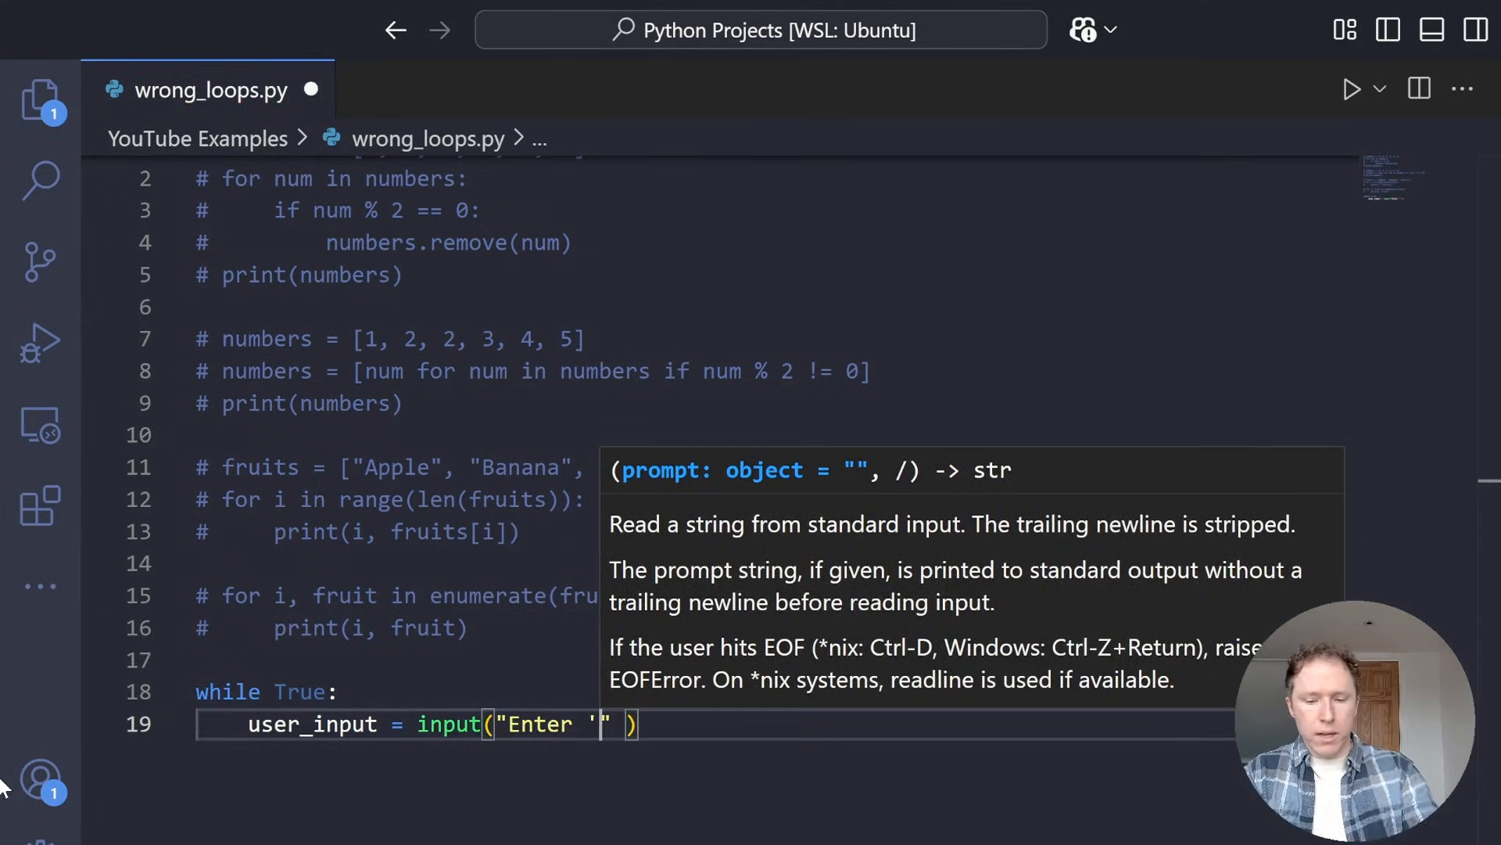
pyautogui.write("q' t")
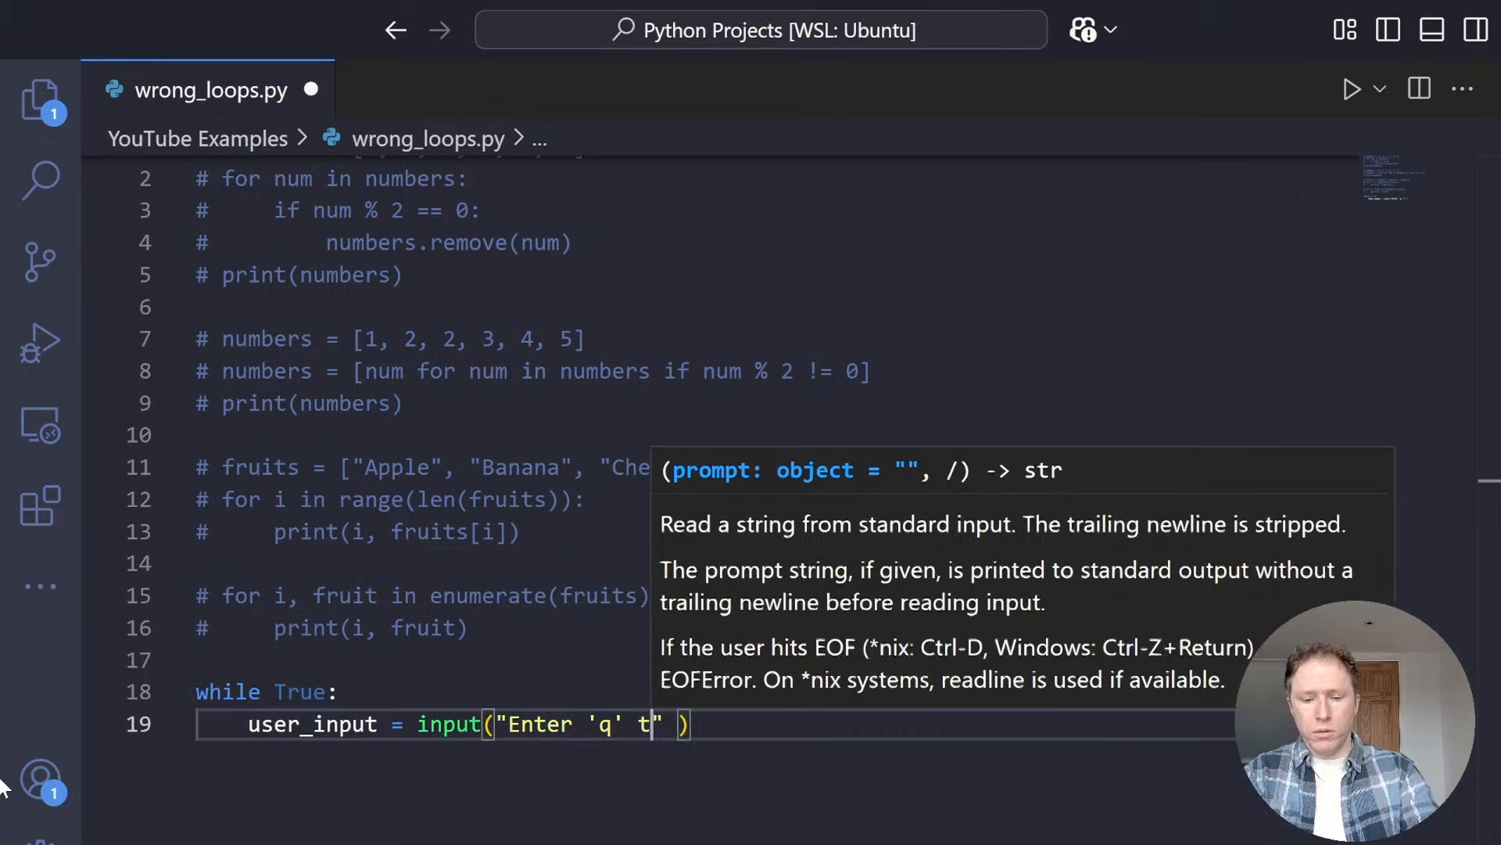
pyautogui.write('o quit')
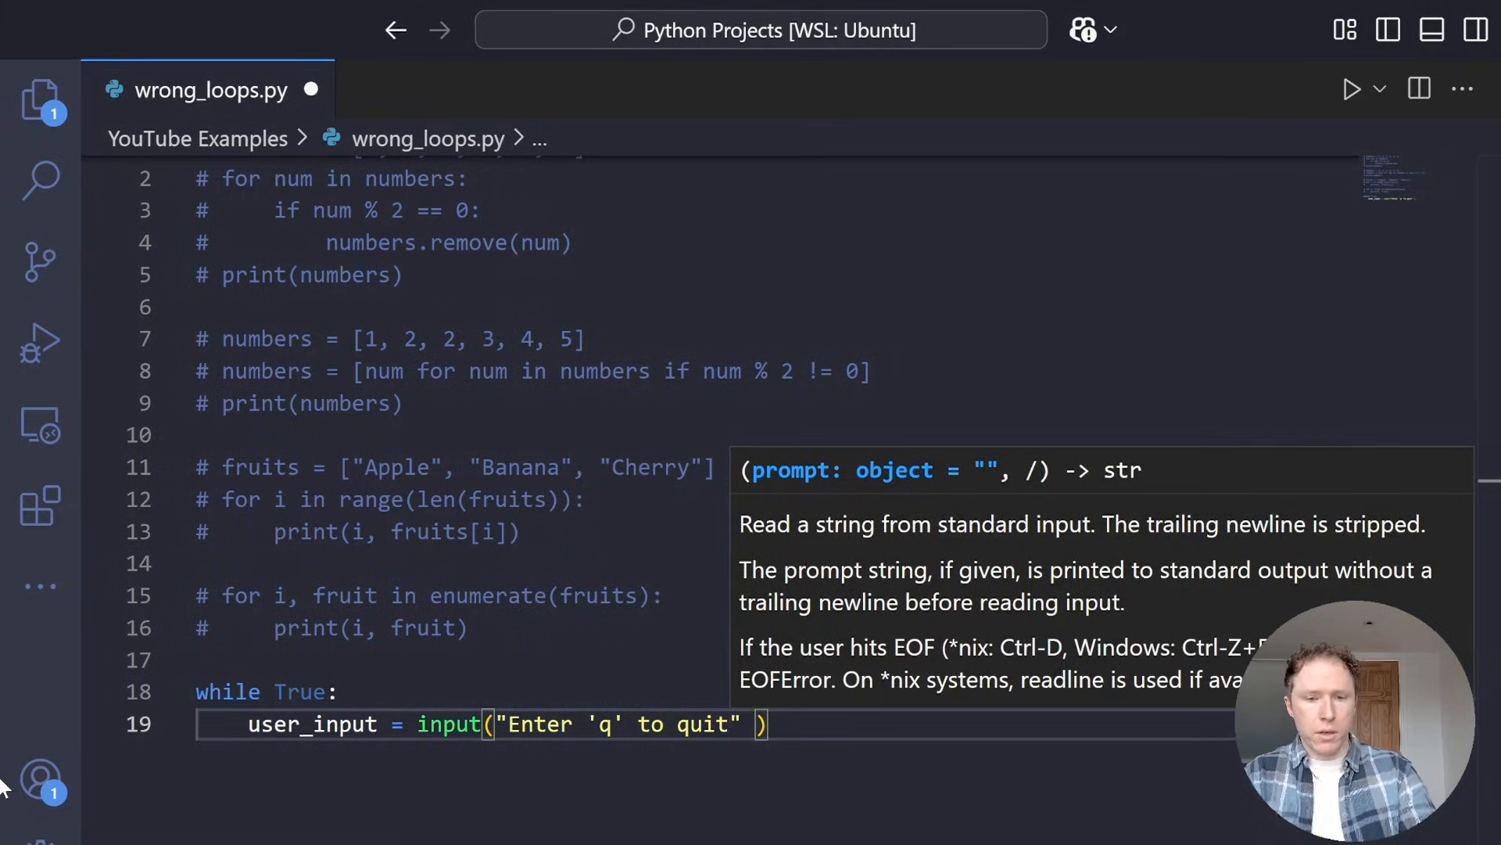
pyautogui.write(':')
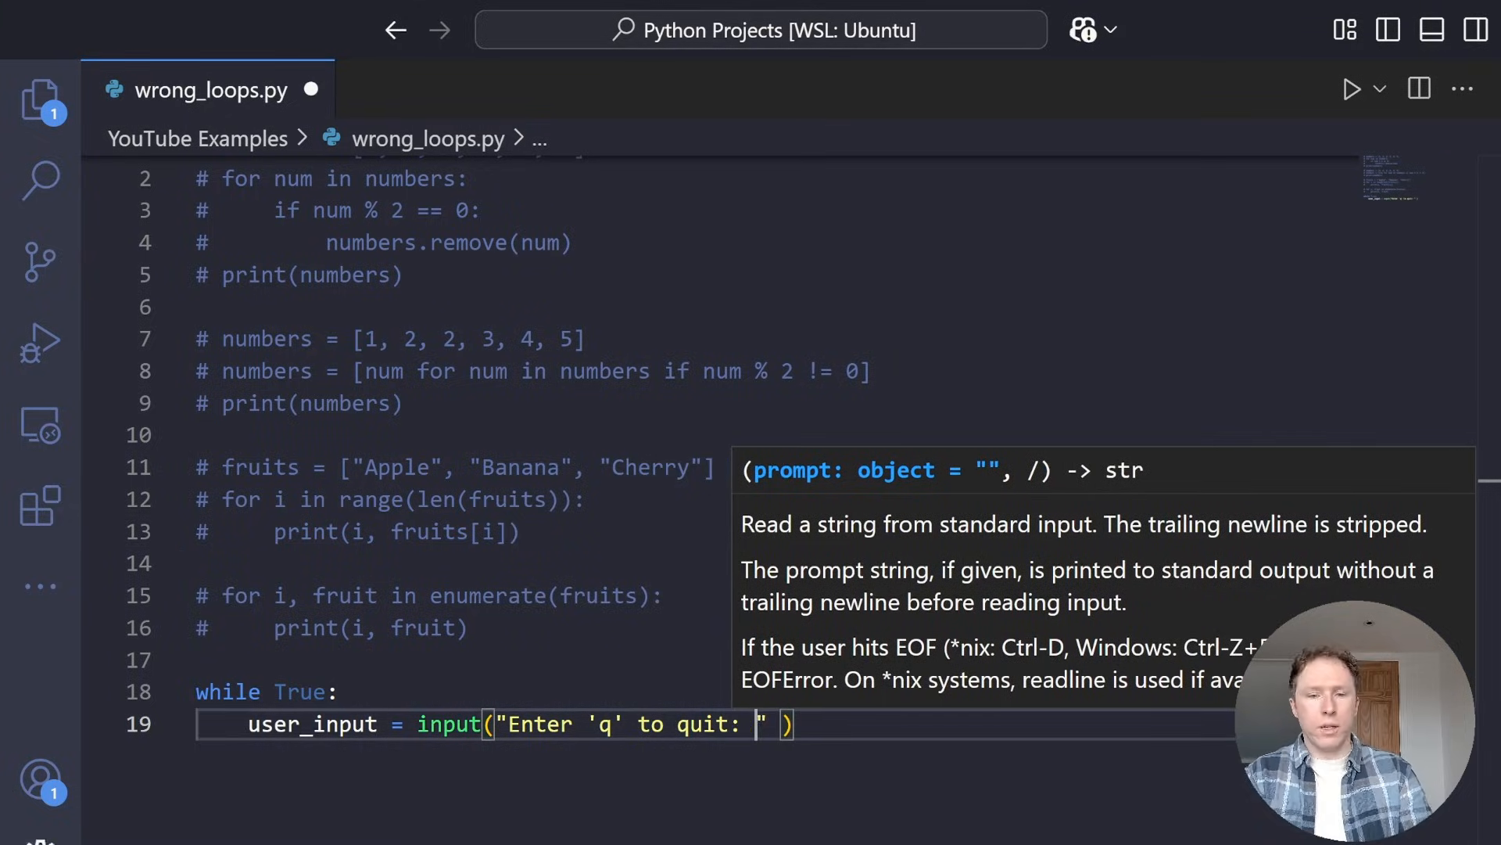
# Add if user_input == 'q': break to the loop and blank lines below it
pyautogui.click(877, 735)
pyautogui.press('Return')
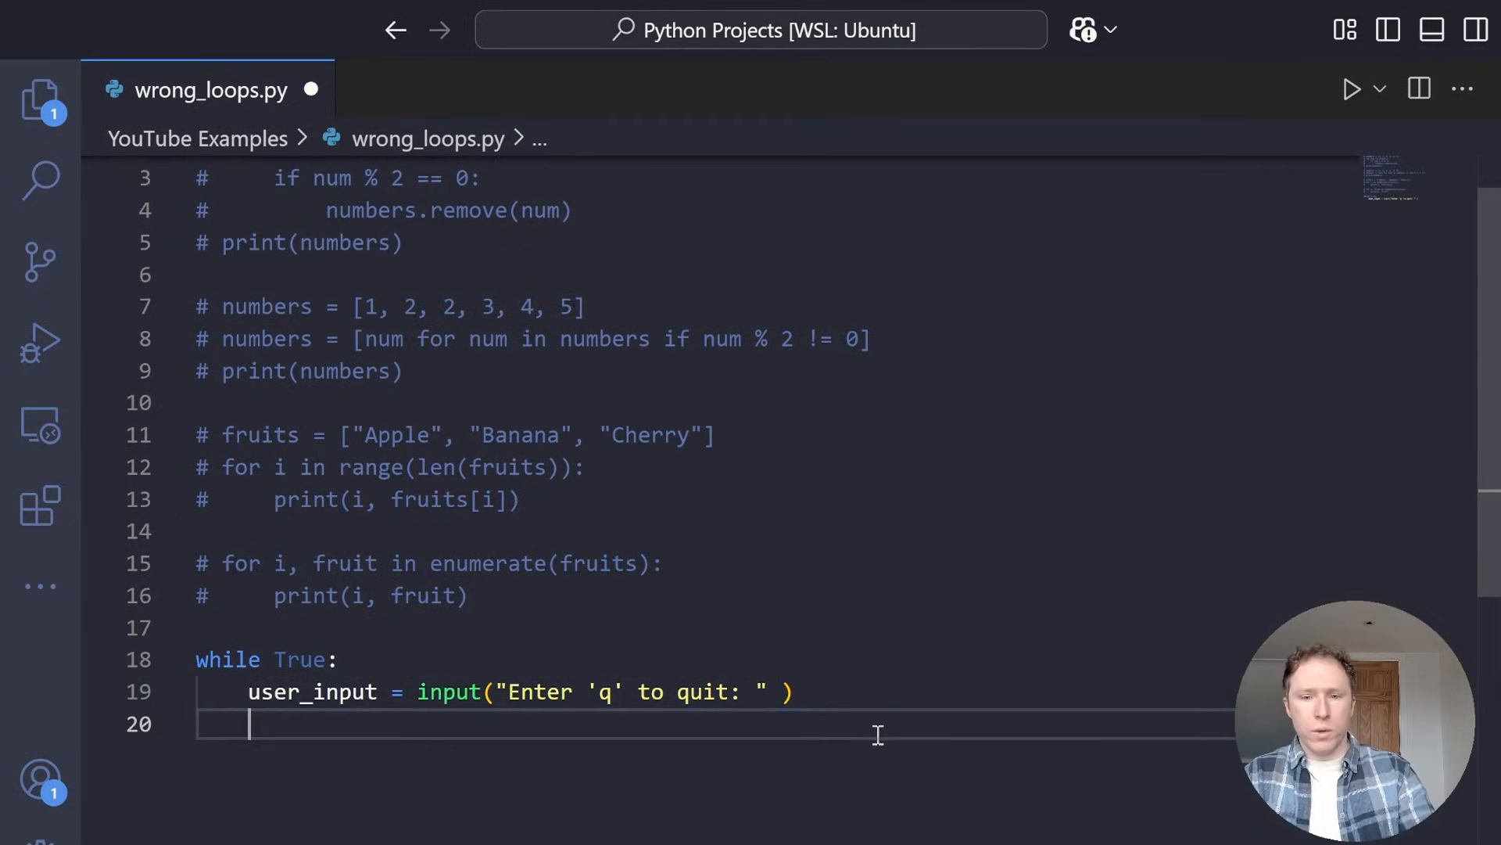
pyautogui.write('if user_inp')
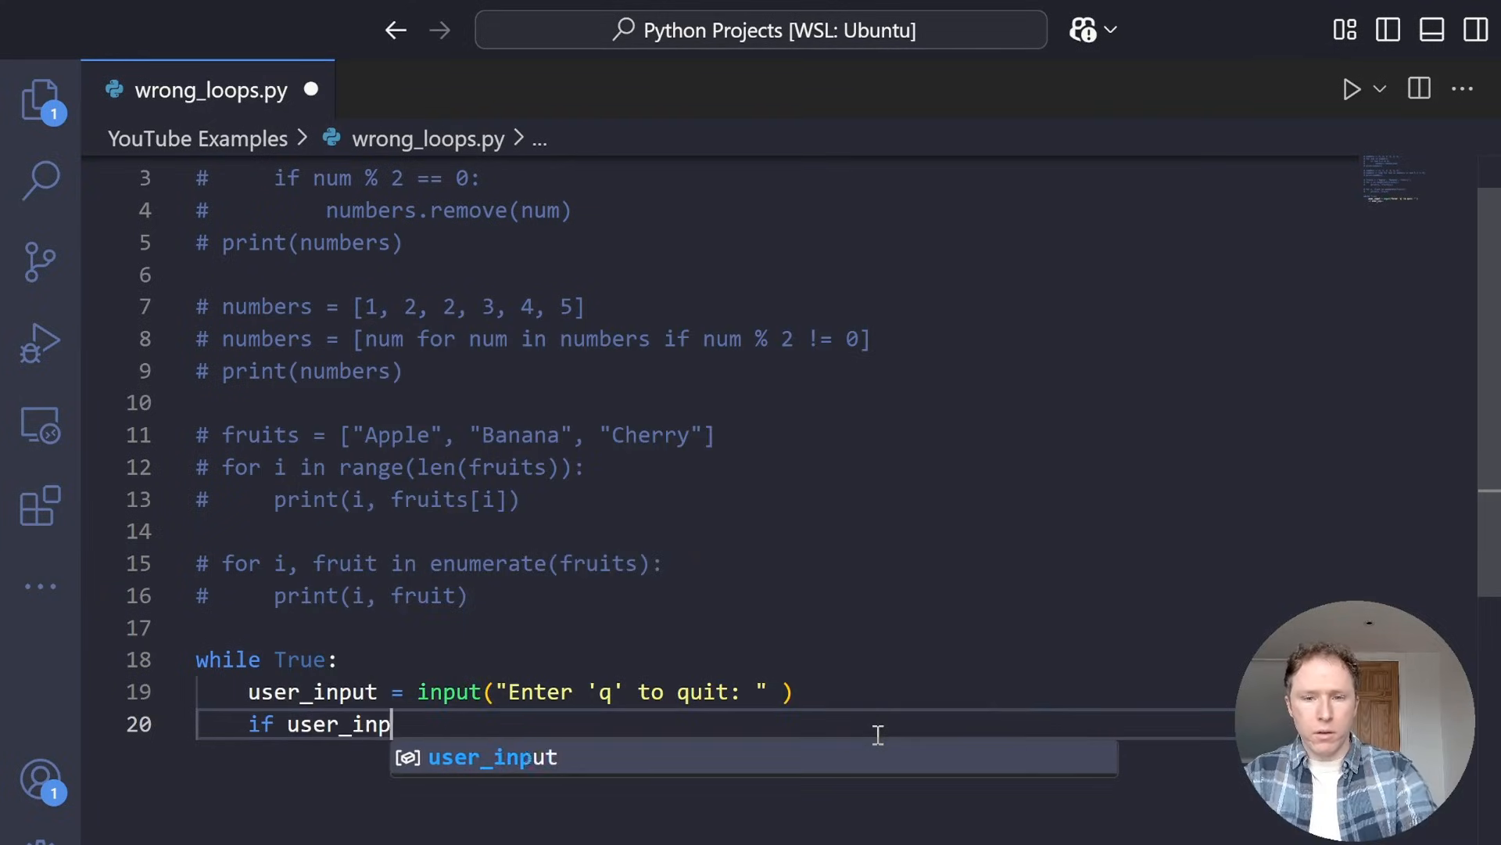
pyautogui.write("ut == '")
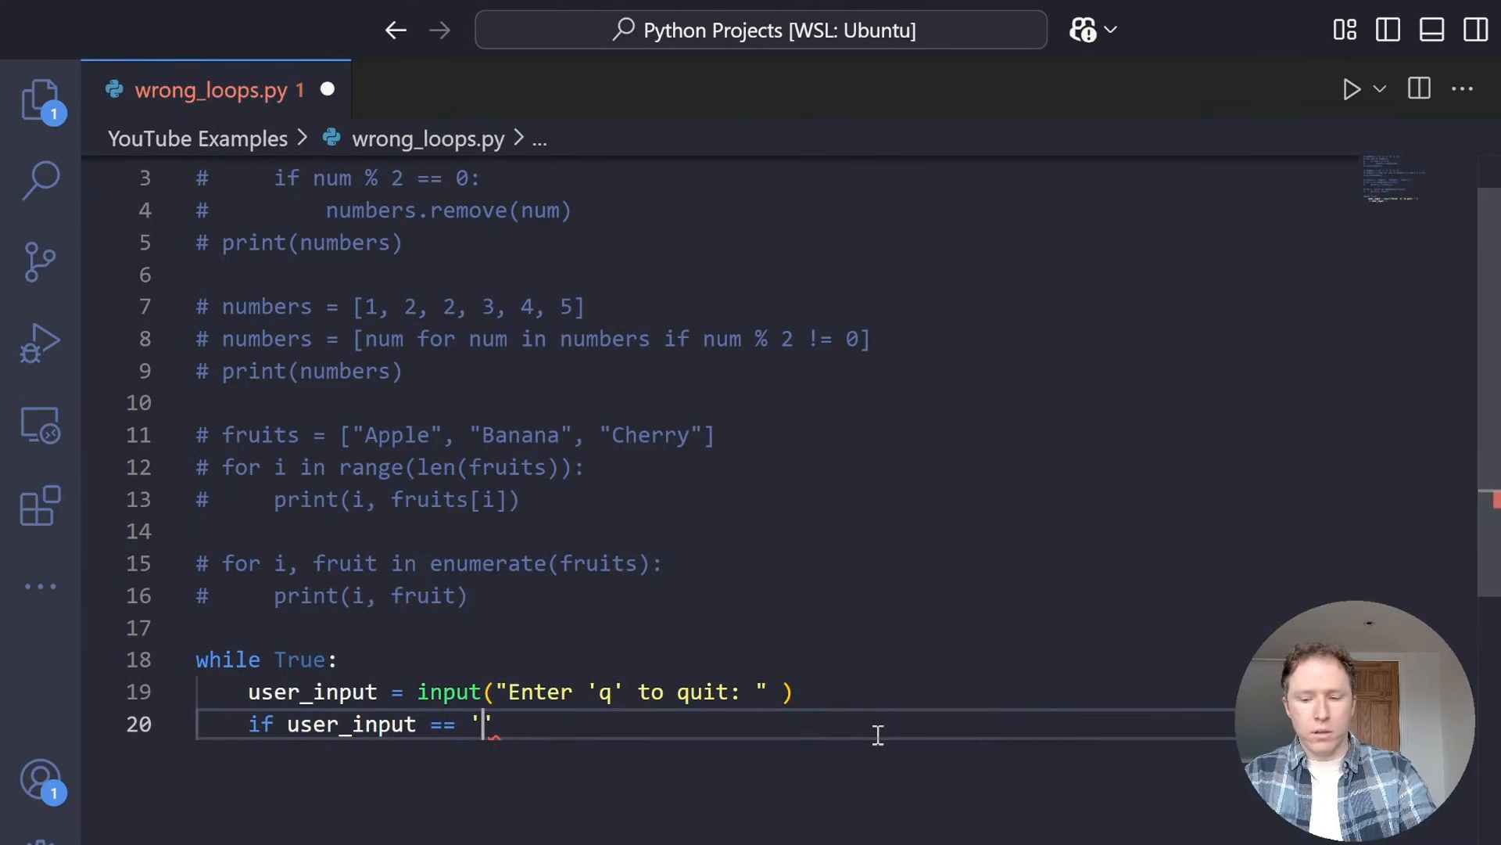
pyautogui.write("q':")
pyautogui.press('Return')
pyautogui.write('break')
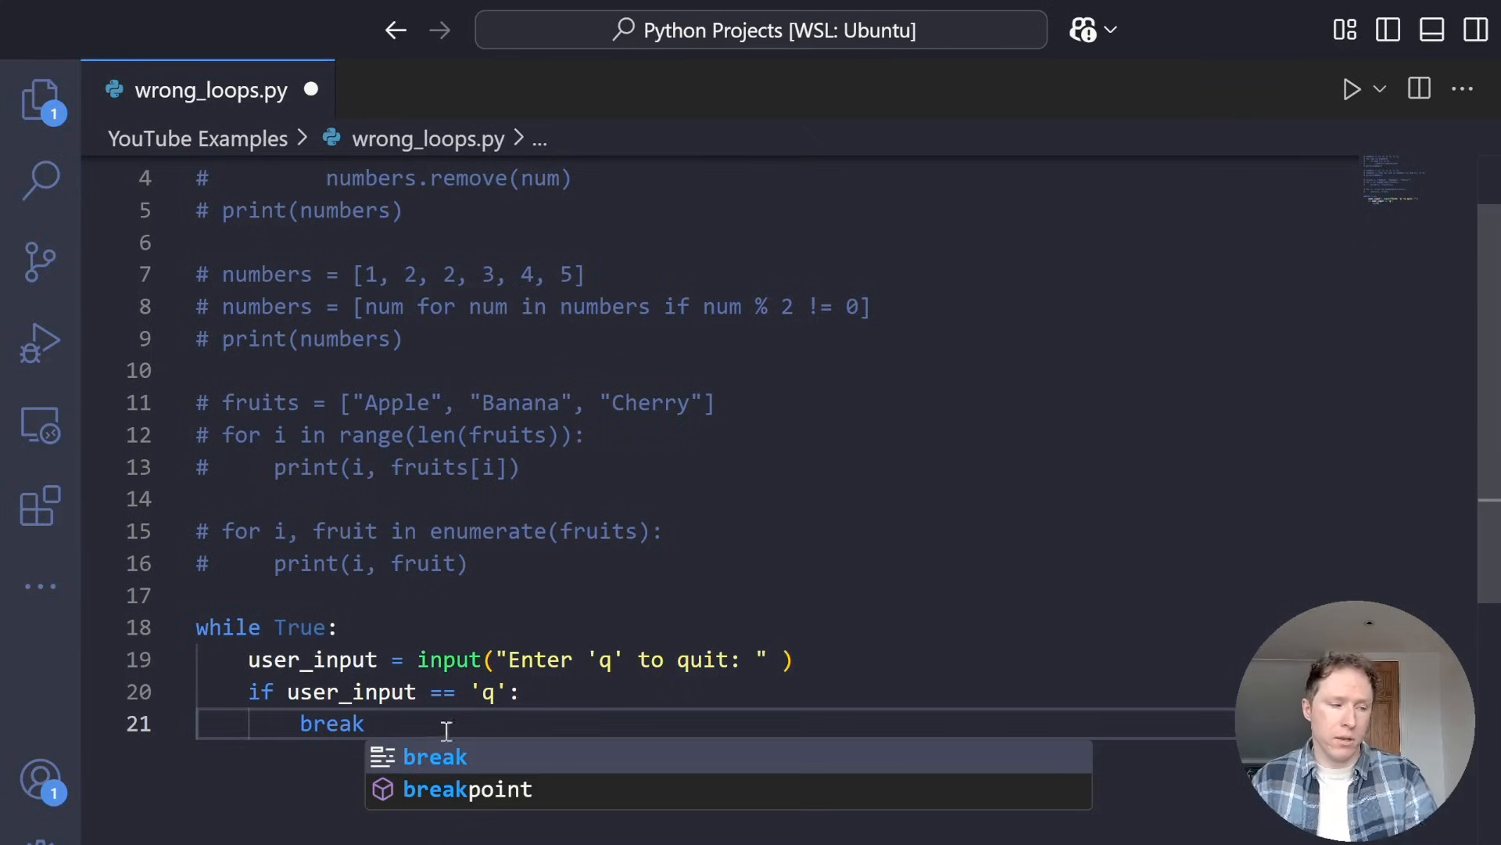
pyautogui.press('Return')
pyautogui.press('Return')
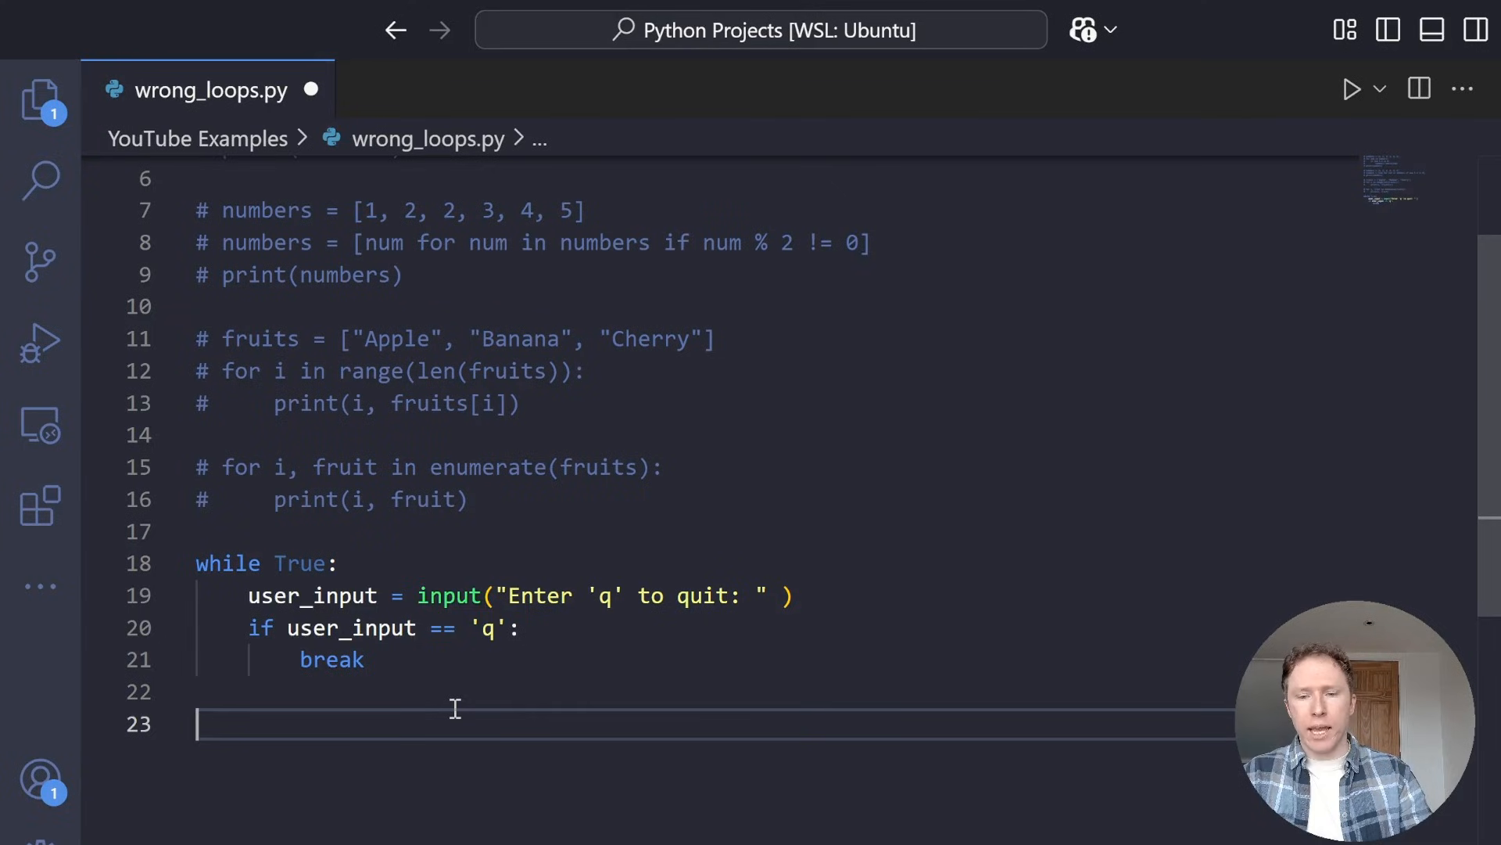
pyautogui.write('user_in')
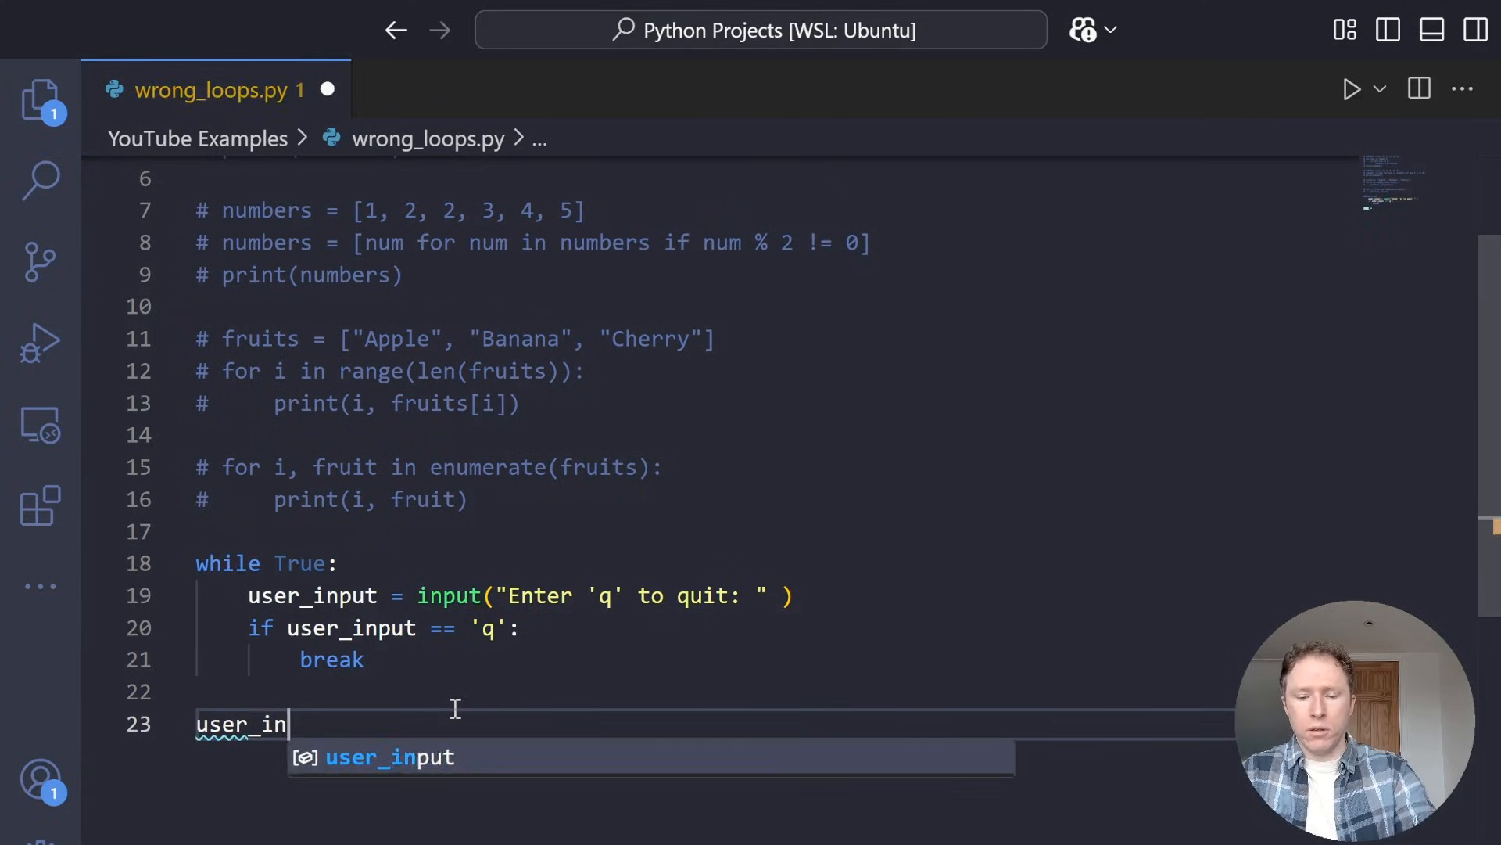
pyautogui.write('put = ""')
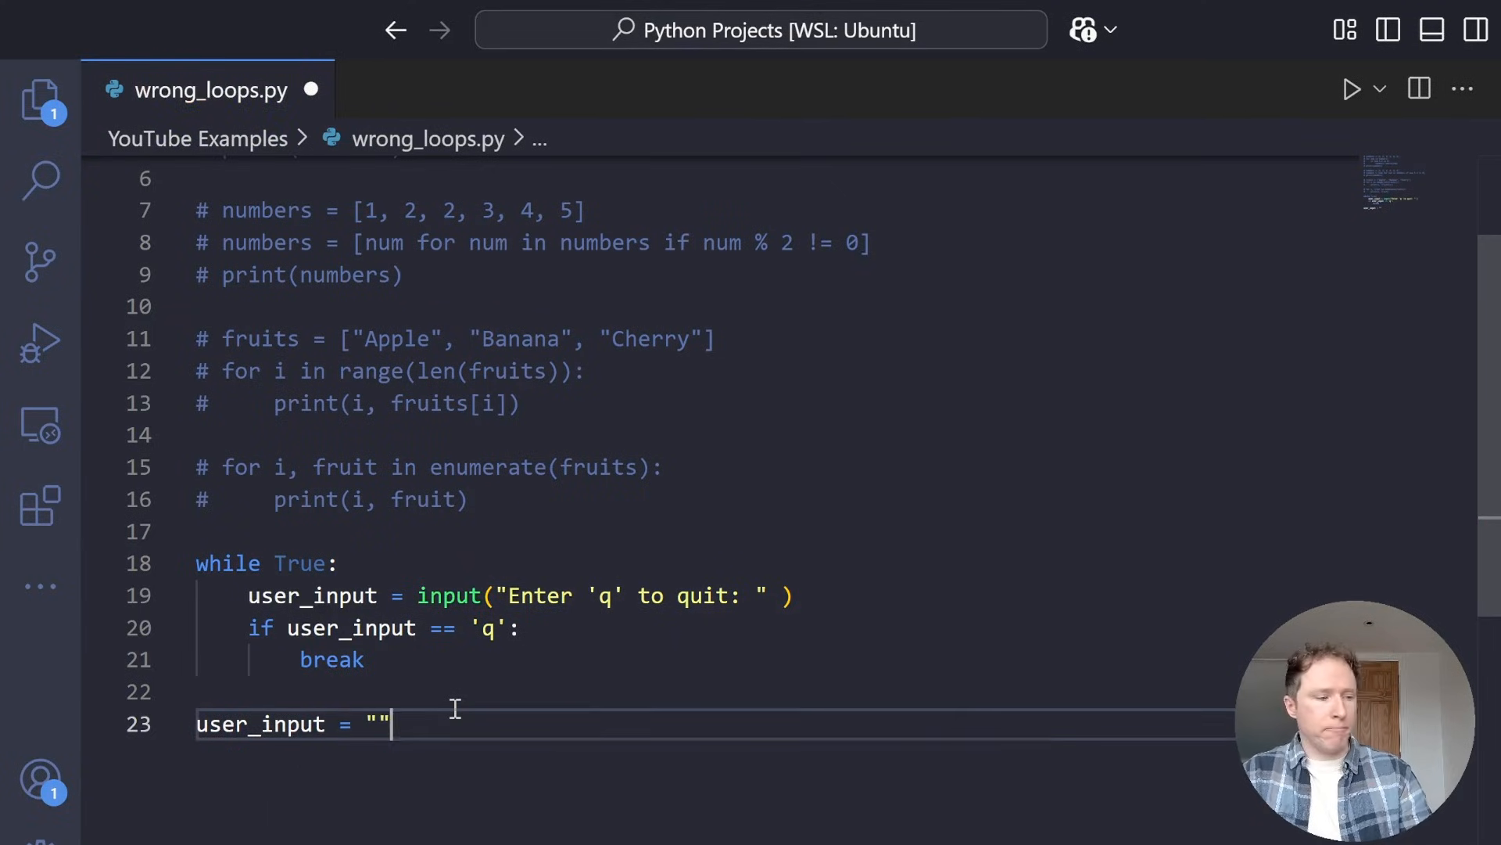
# Write user_input = "" and a while user_input != "q" loop with an empty input() call
pyautogui.press('Return')
pyautogui.write('while ')
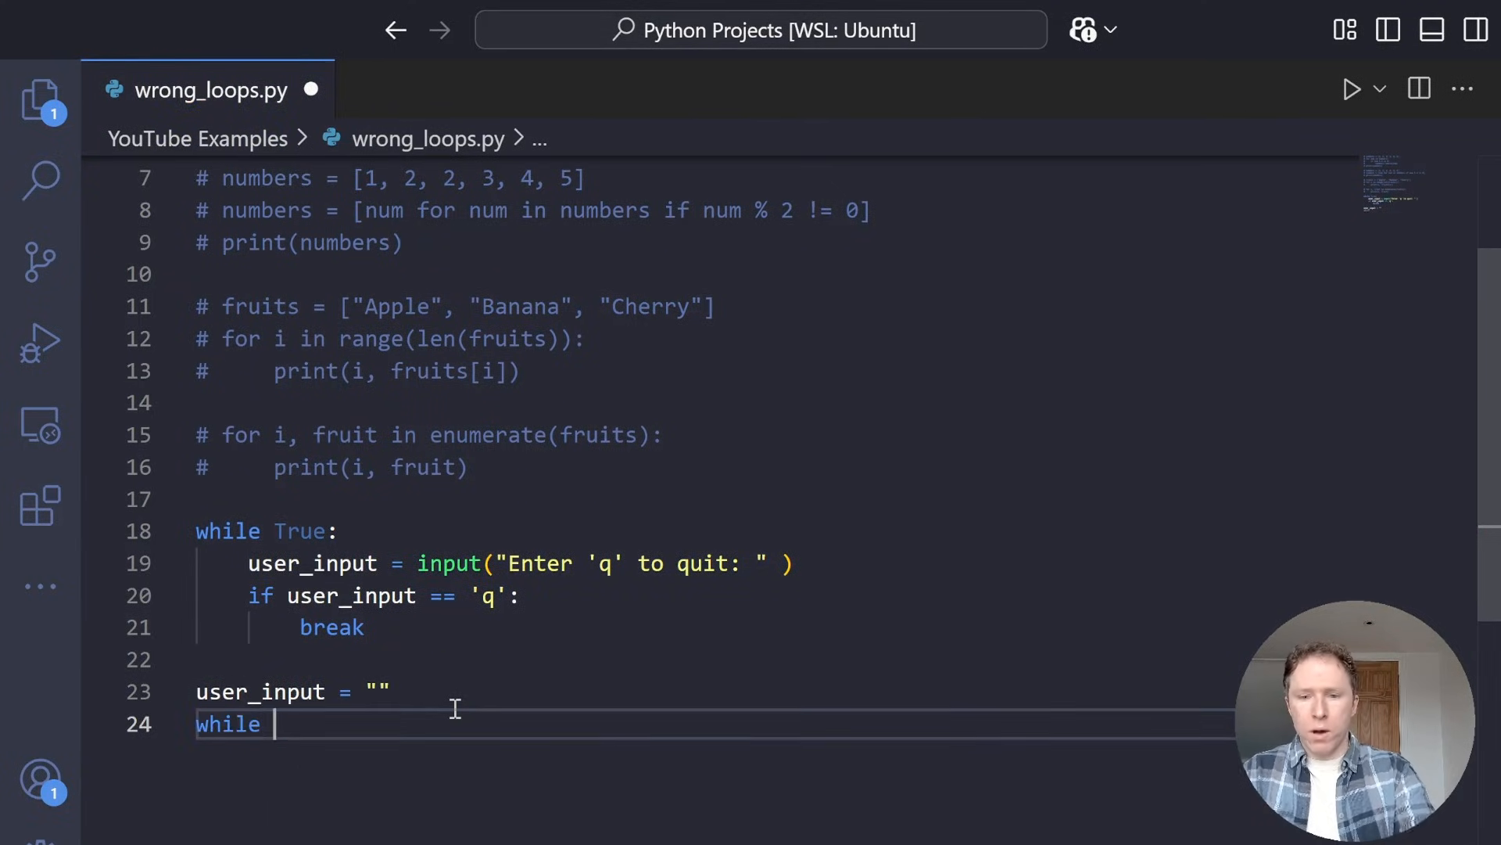
pyautogui.write('user_input ')
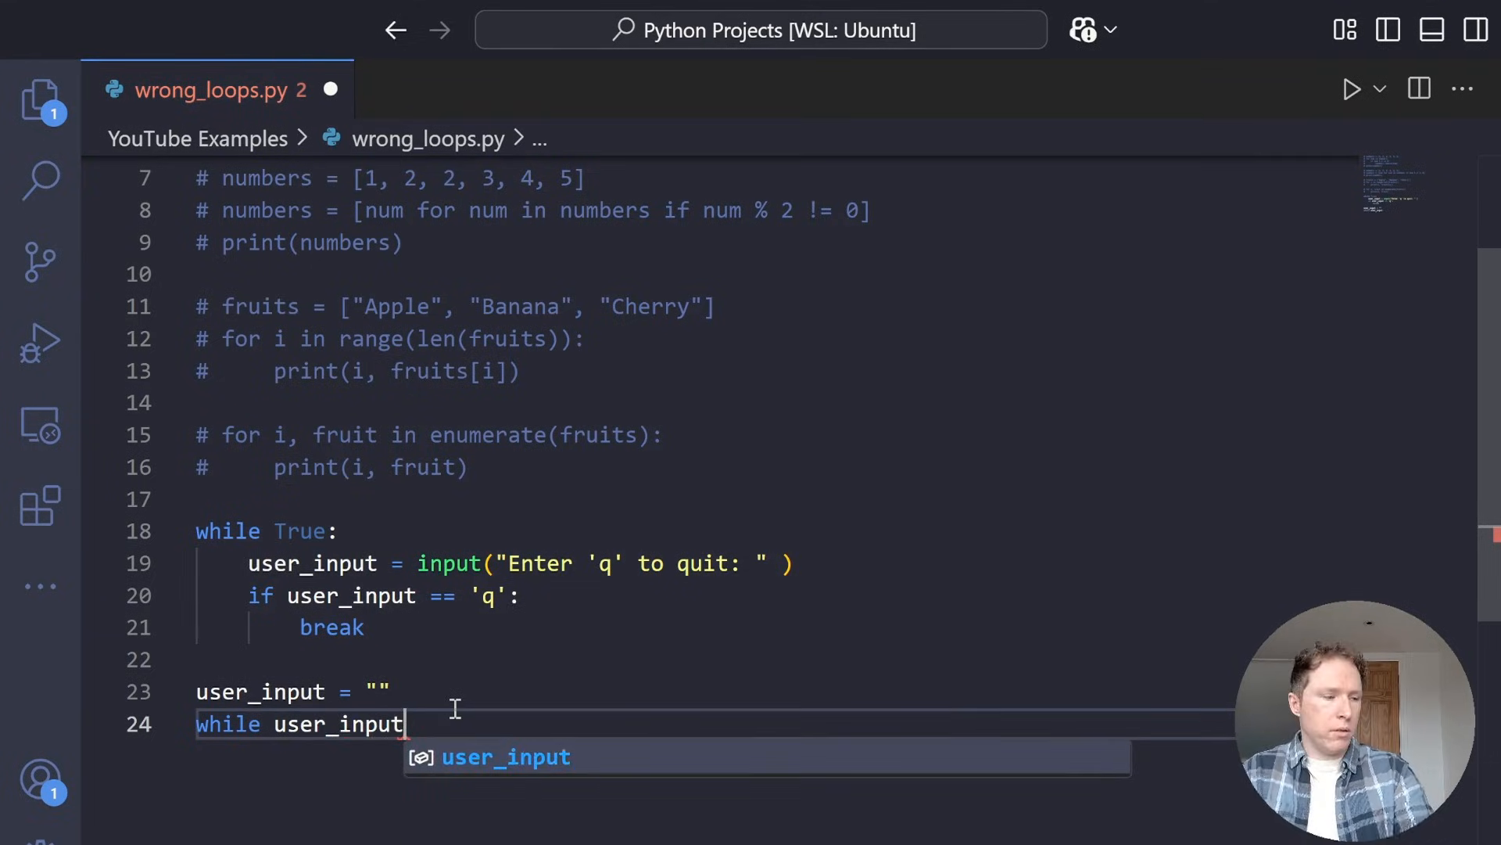
pyautogui.write('!= ')
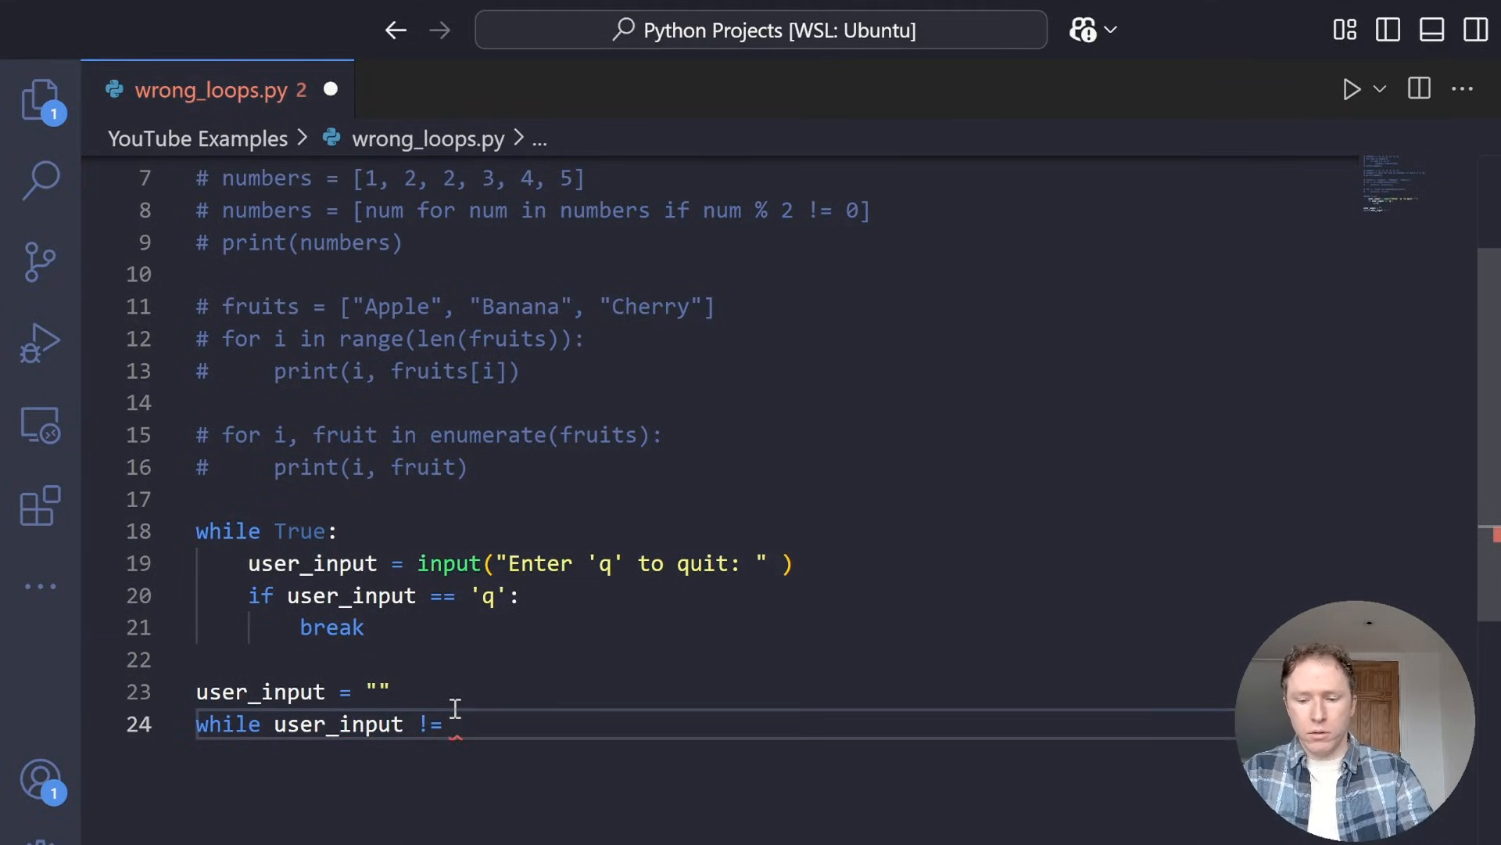
pyautogui.write('"q":')
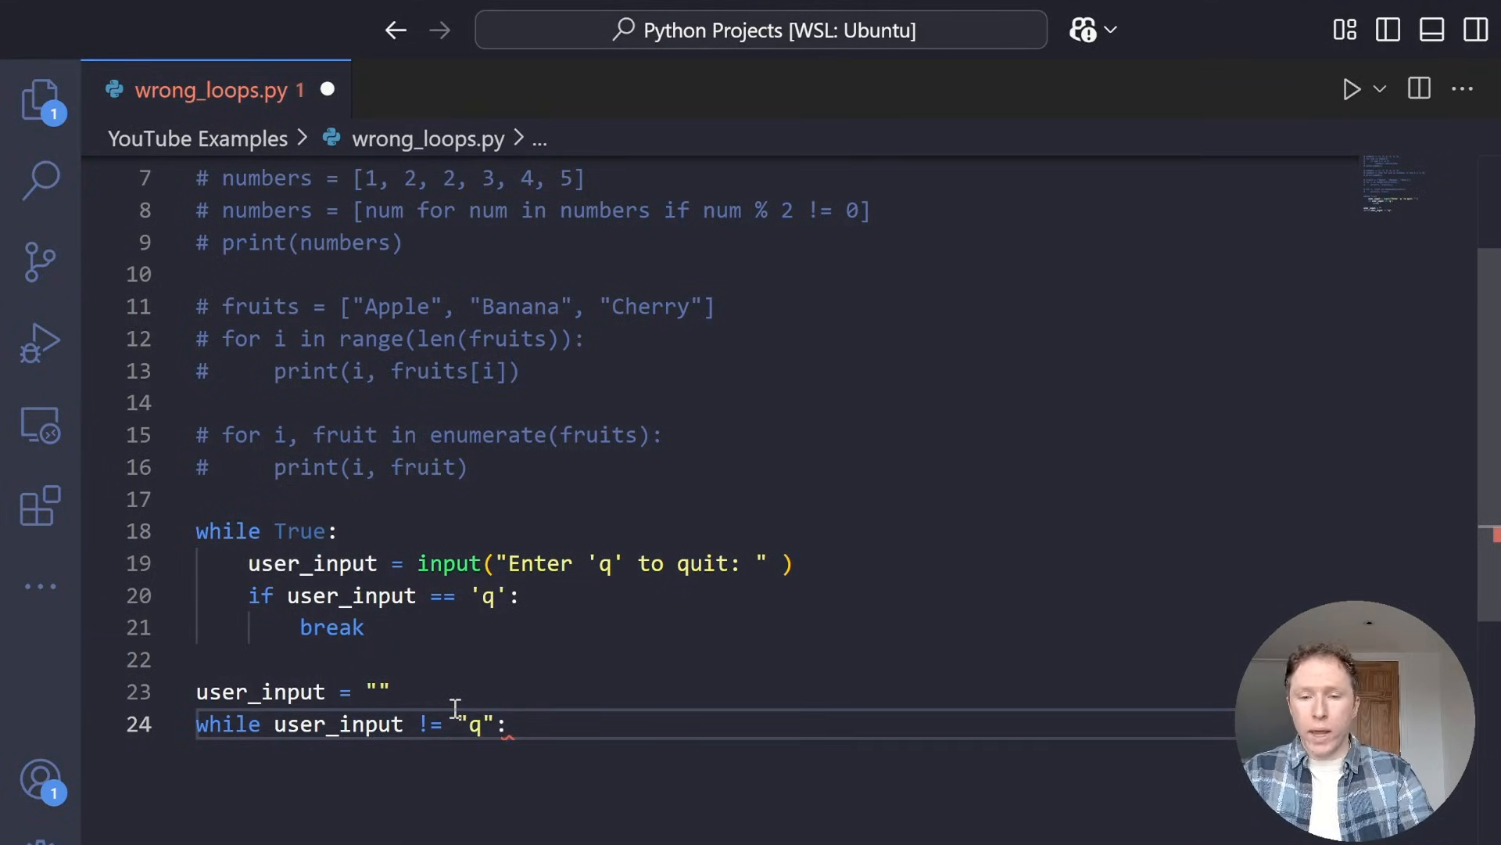
pyautogui.press('Return')
pyautogui.write('user_input')
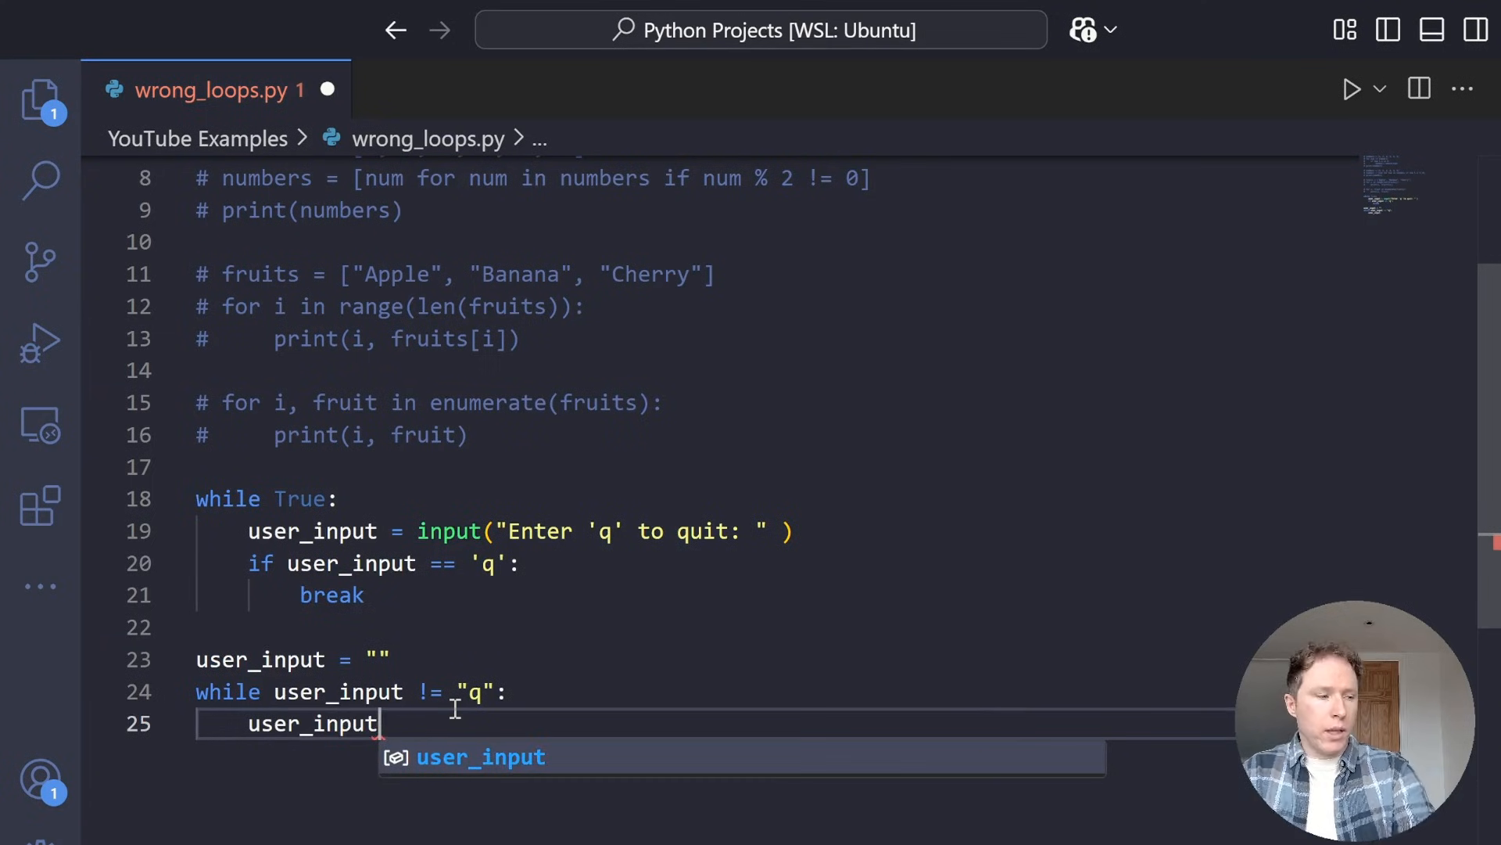
pyautogui.write(' = inp')
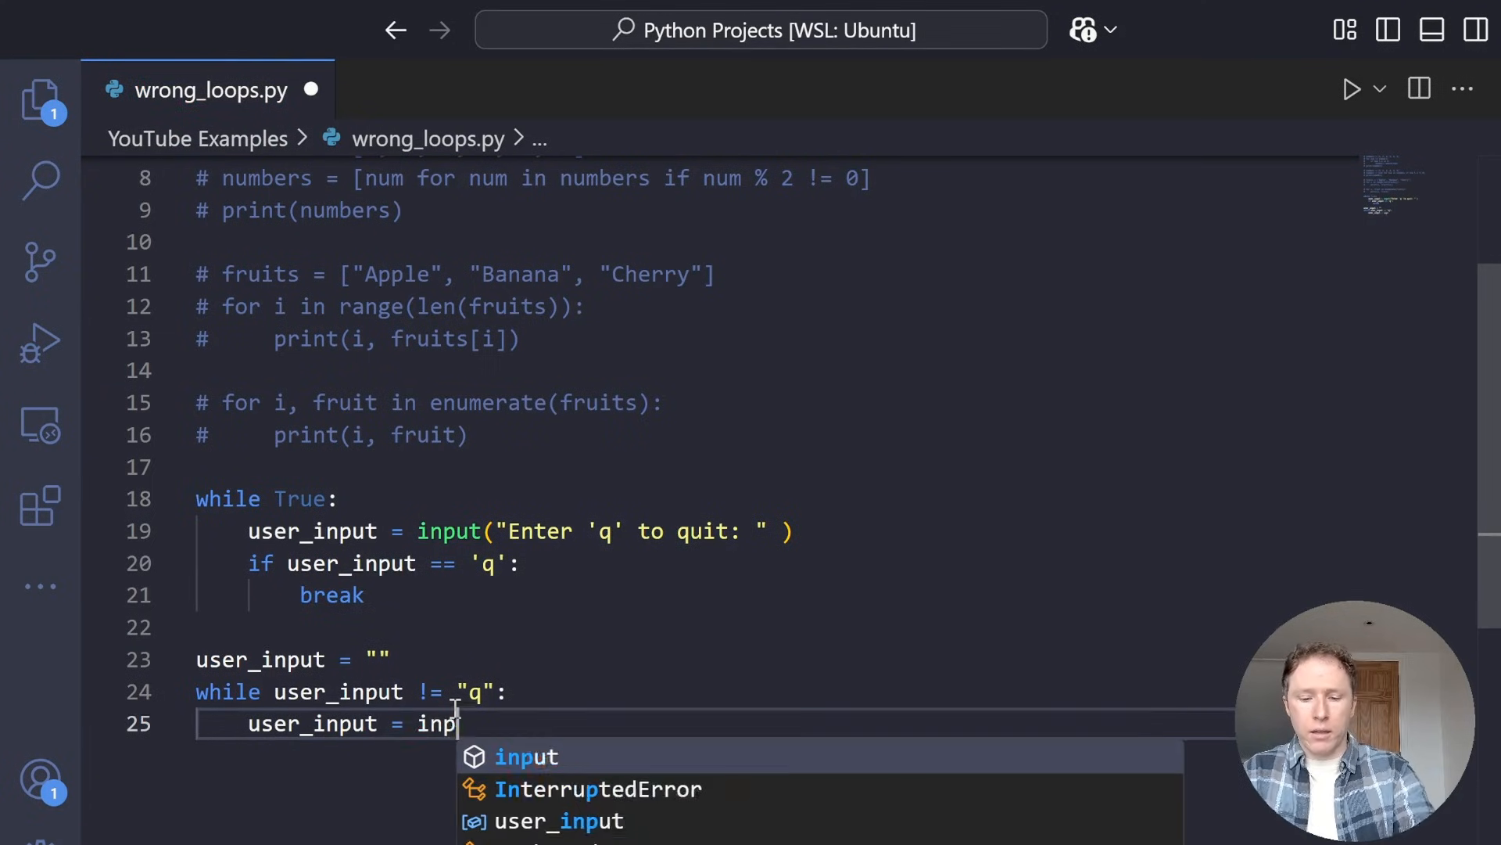
pyautogui.write('ut(')
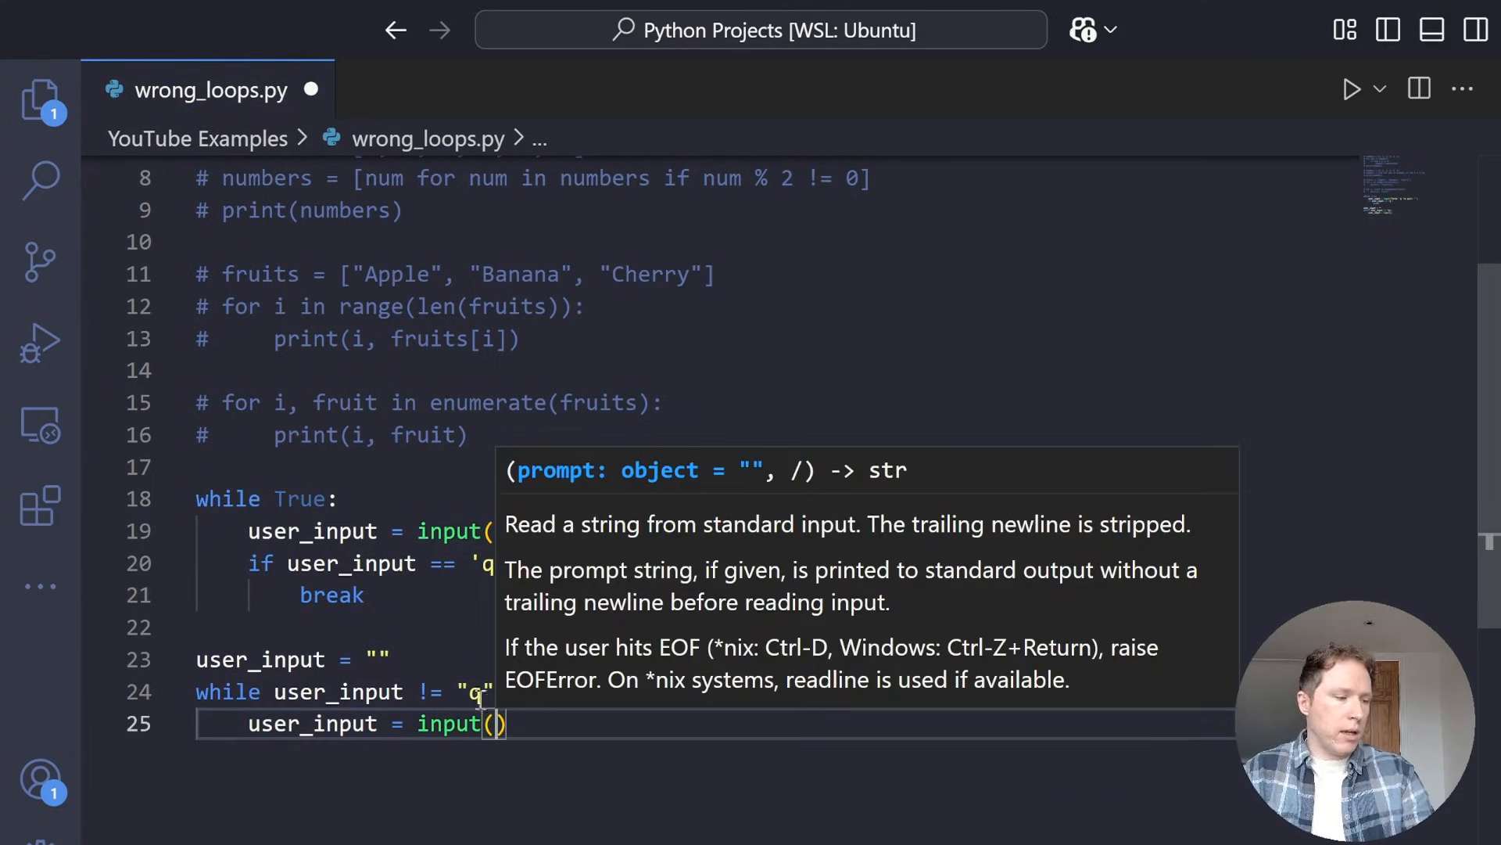
pyautogui.click(463, 559)
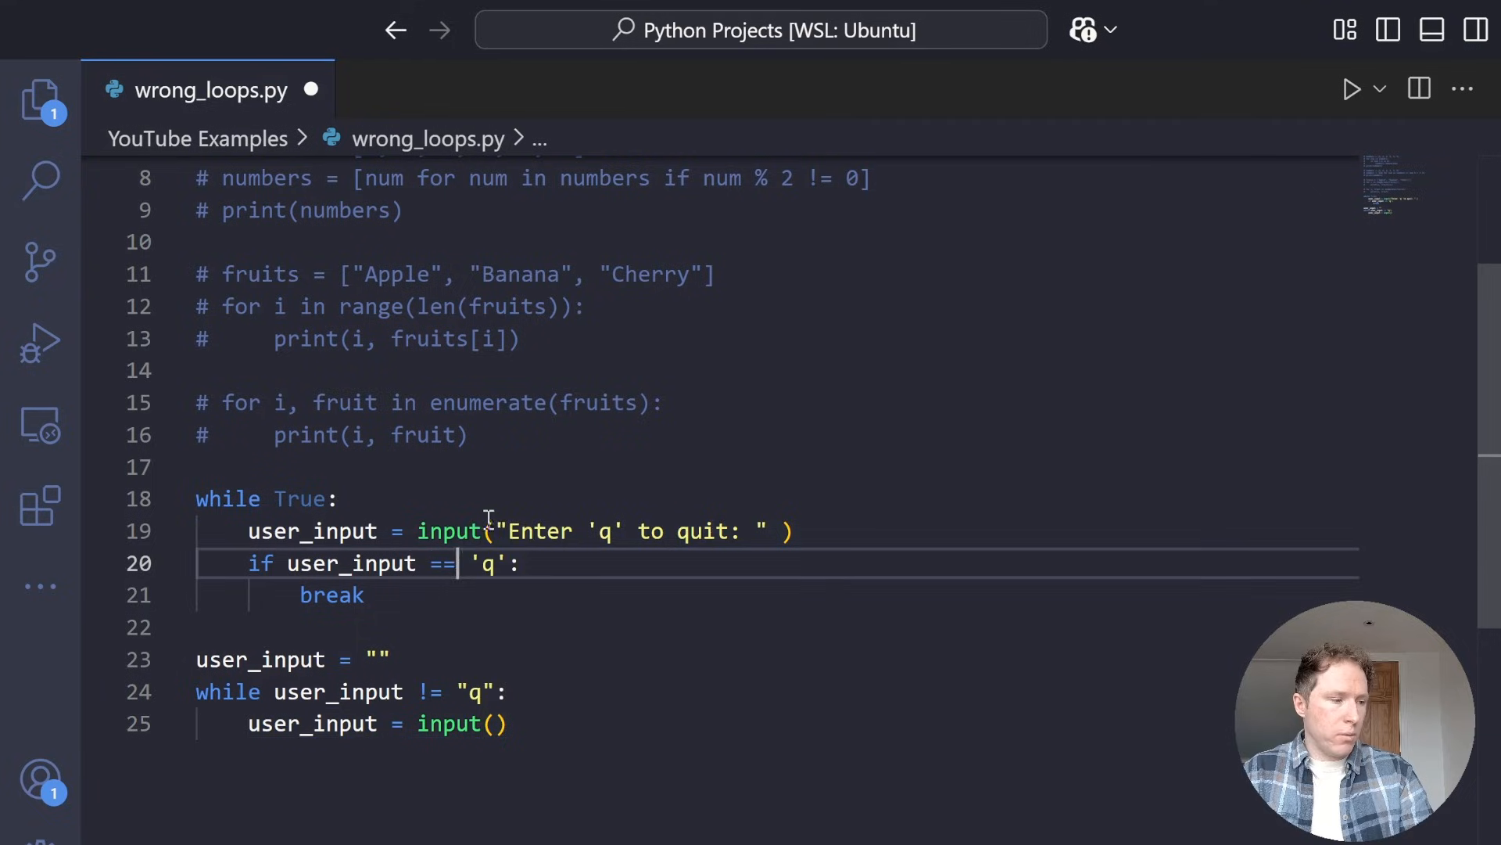
# Copy the quit prompt string from line 19 into the second loop's input() call
pyautogui.click(495, 530)
pyautogui.keyDown('shift'); pyautogui.click(778, 528); pyautogui.keyUp('shift')
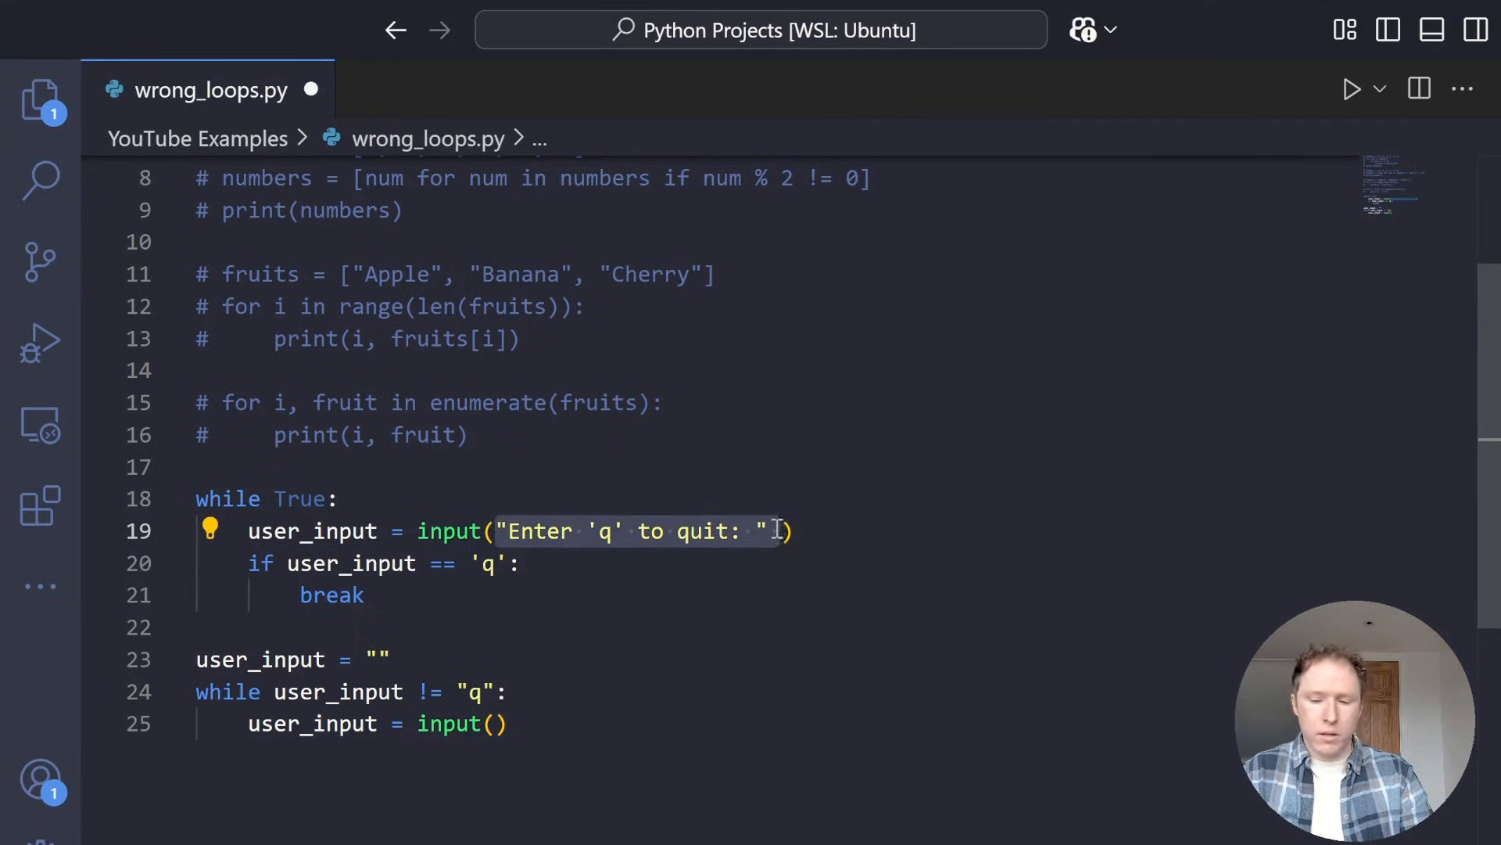
pyautogui.hotkey('ctrl', 'c')
pyautogui.click(493, 725)
pyautogui.hotkey('ctrl', 'v')
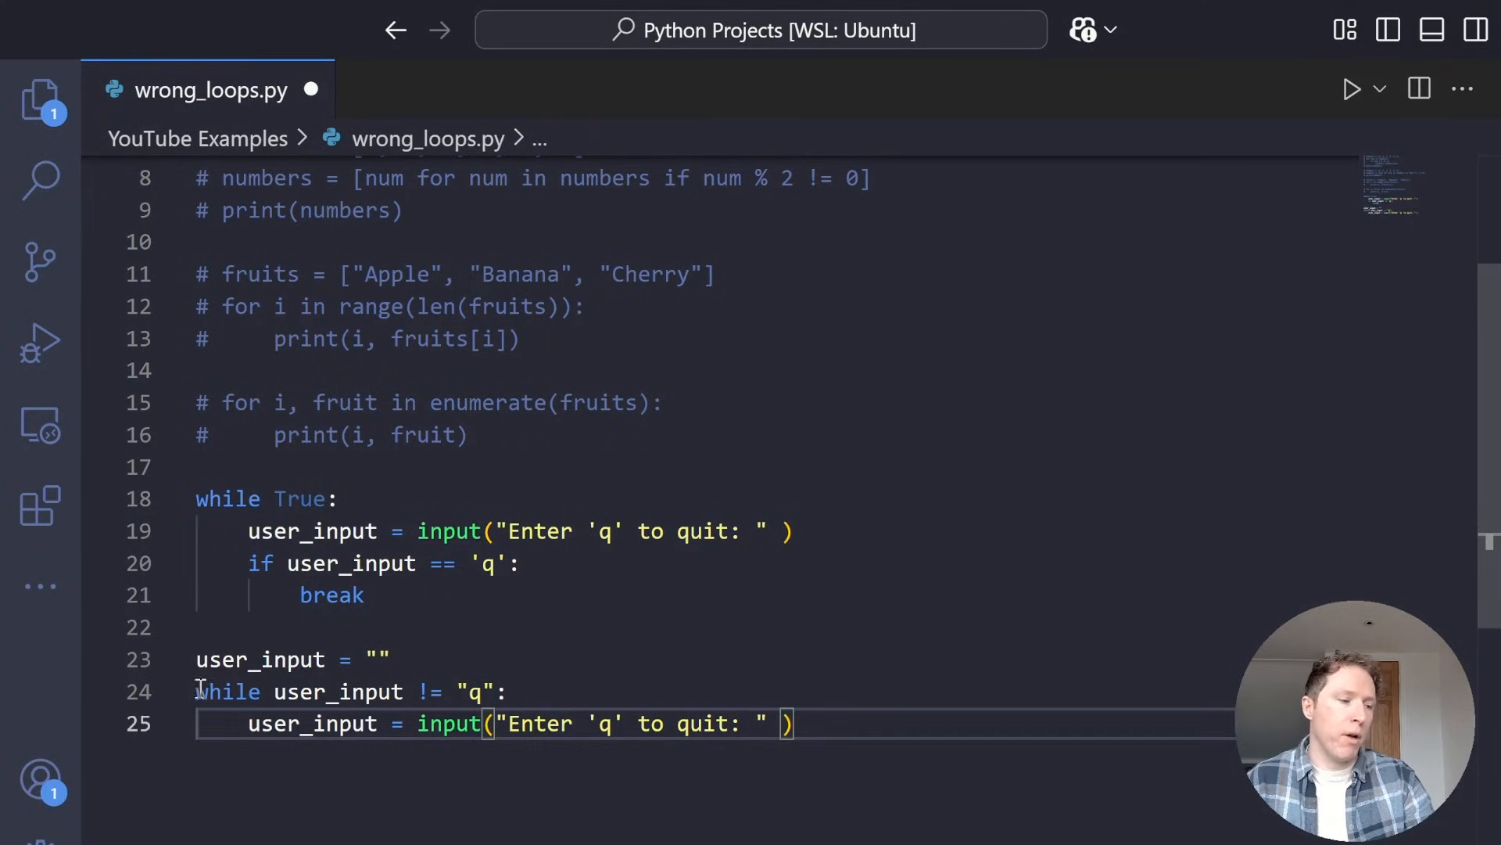
# Review the while user_input != "q" loop on lines 24–25 and save wrong_loops.py
pyautogui.moveTo(197, 691); pyautogui.dragTo(522, 697)
pyautogui.click(538, 702)
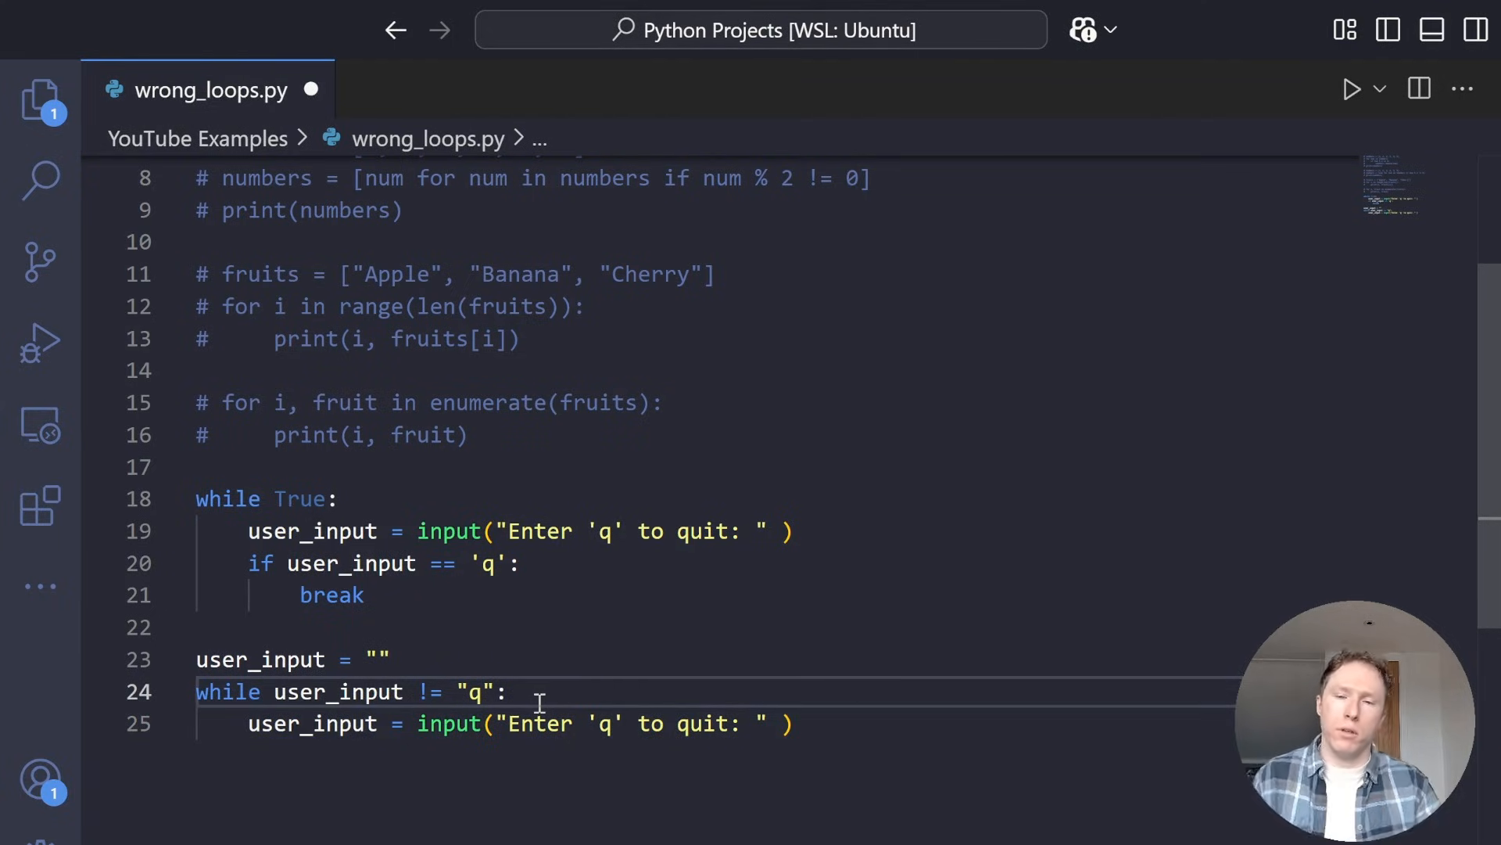
pyautogui.click(835, 724)
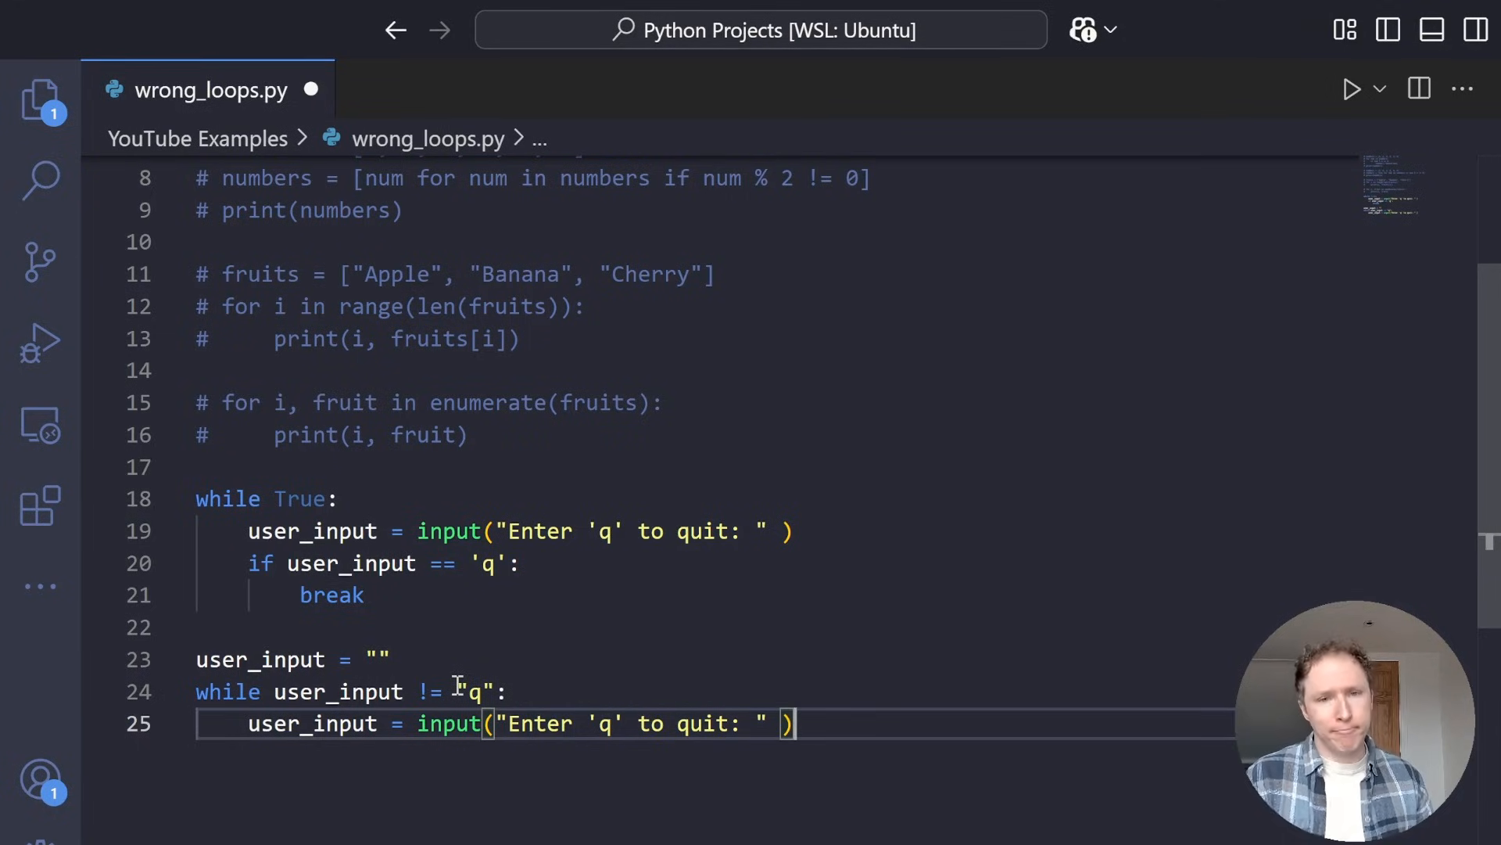
pyautogui.hotkey('ctrl', 's')
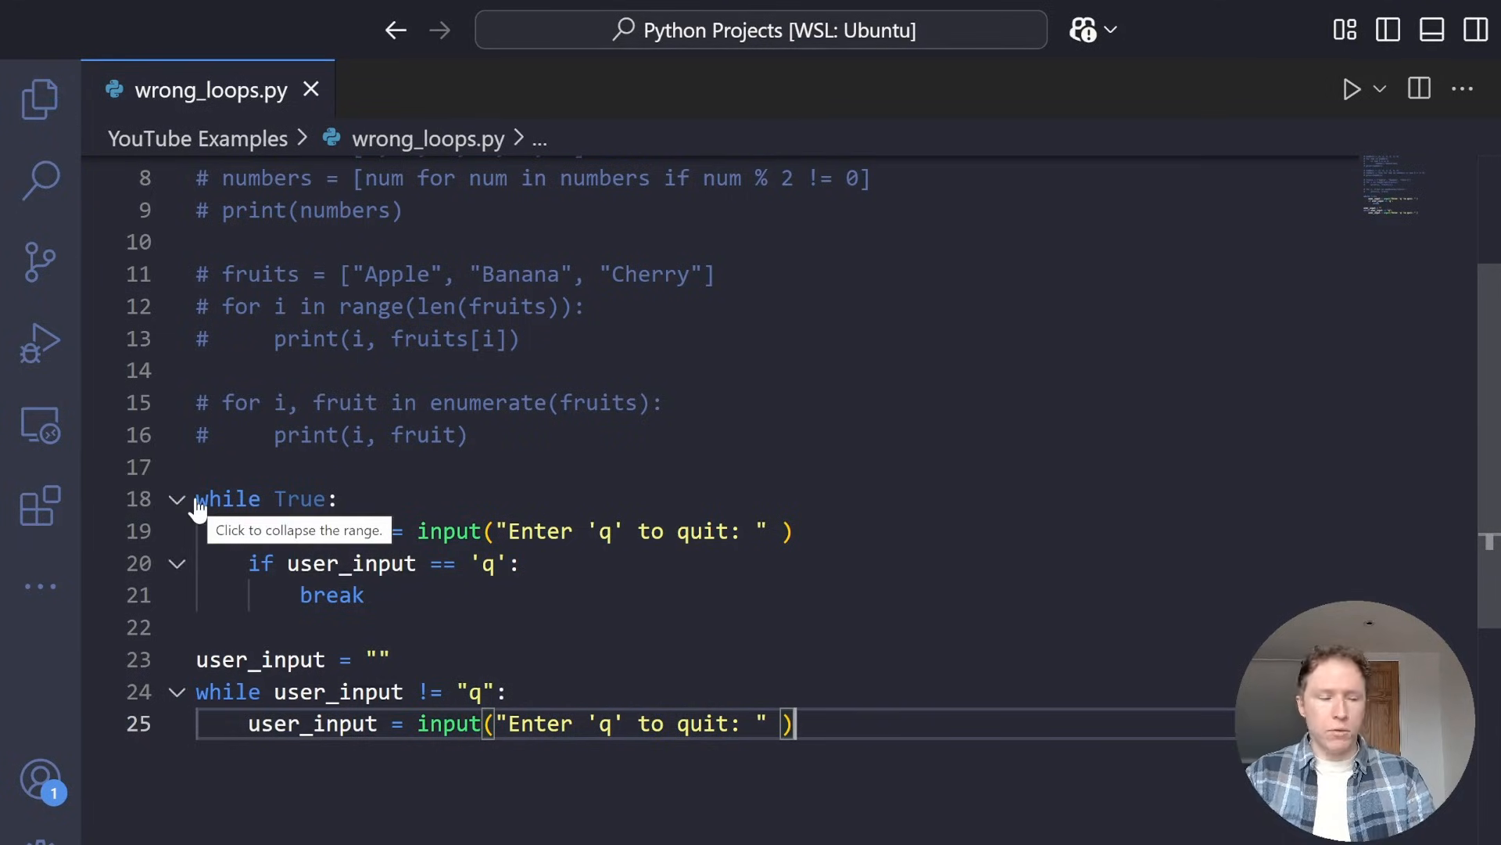
# Comment out both quit-on-'q' loops on lines 18–25 and add blank lines below them
pyautogui.keyDown('shift'); pyautogui.click(197, 499); pyautogui.keyUp('shift')
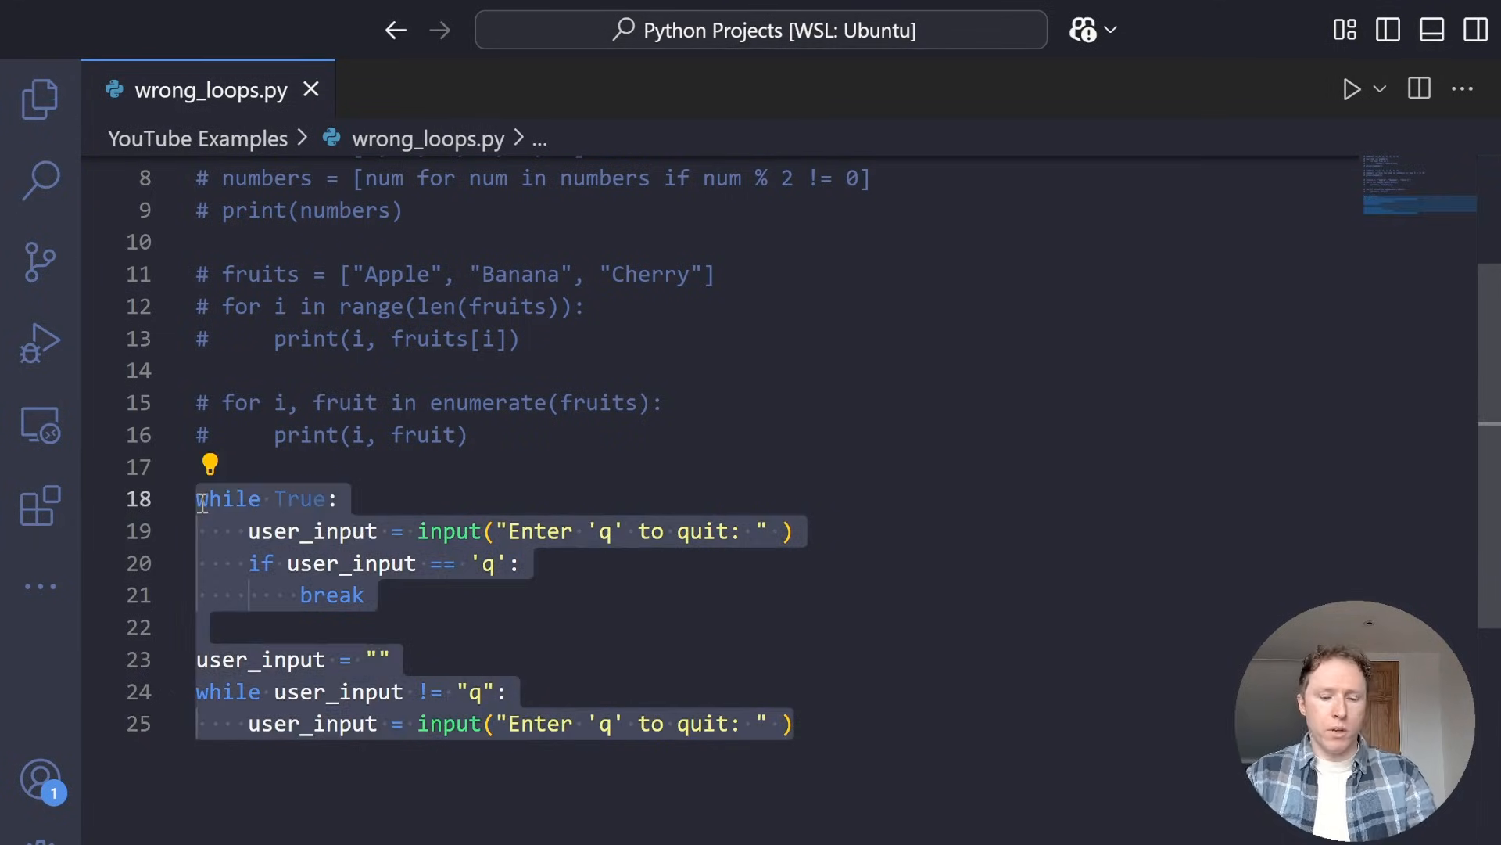
pyautogui.hotkey('ctrl', '/')
pyautogui.click(933, 727)
pyautogui.press('Return')
pyautogui.press('Return')
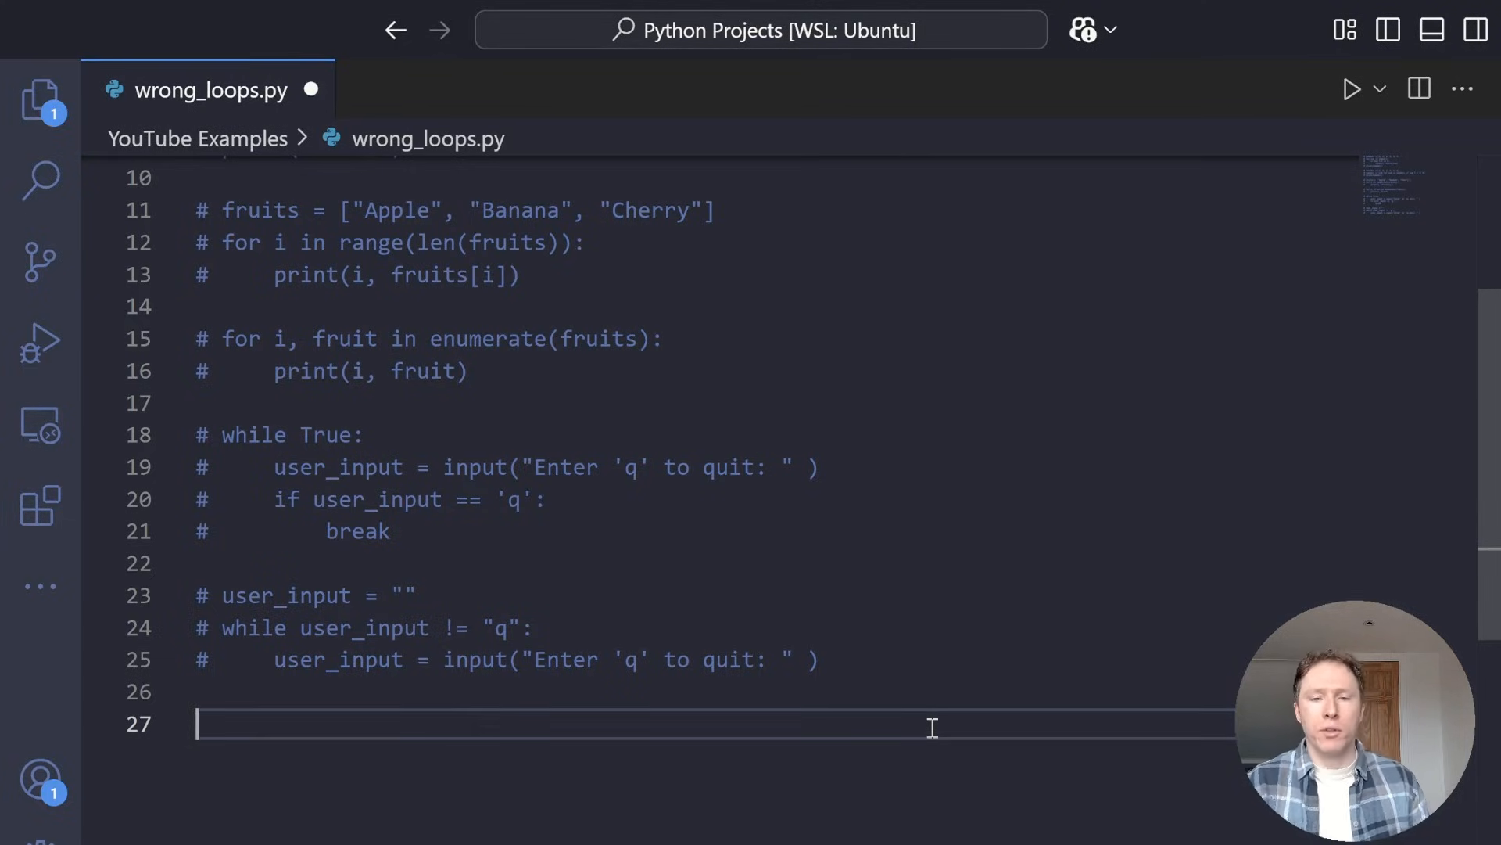
pyautogui.write('data')
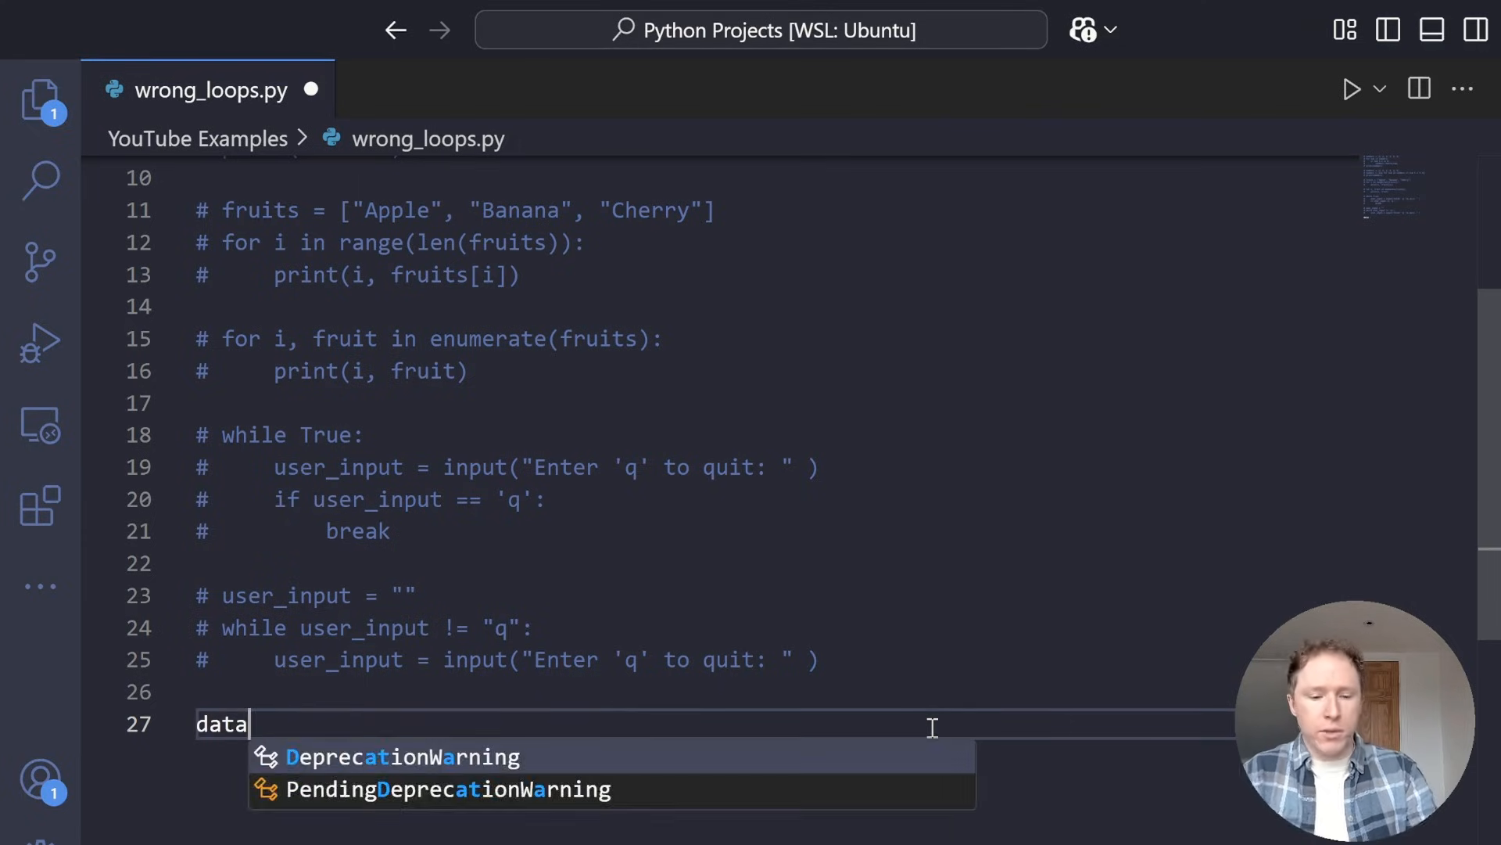
pyautogui.write(' = {')
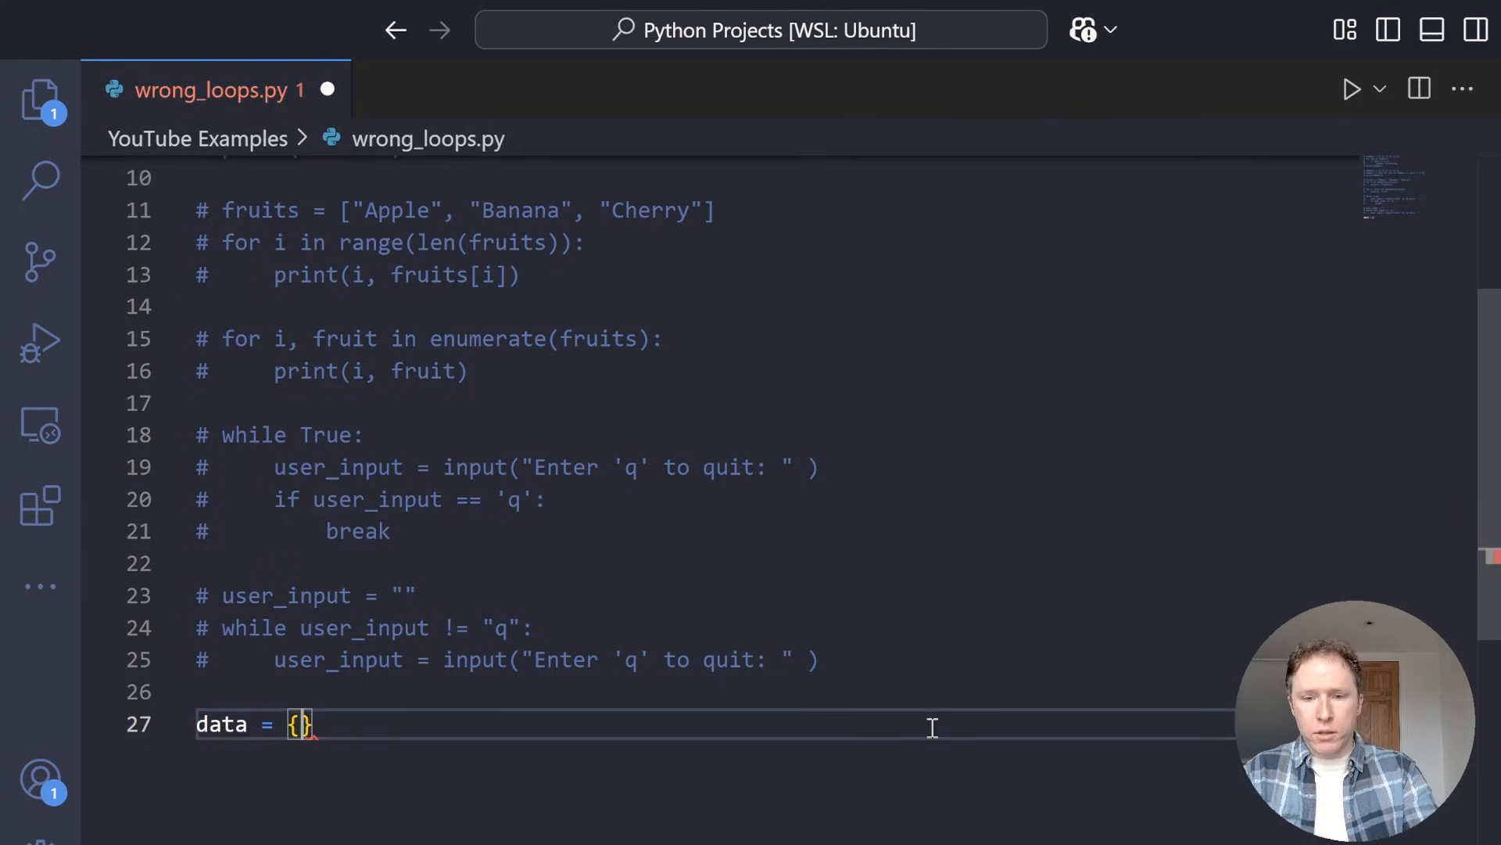
pyautogui.write('"name"')
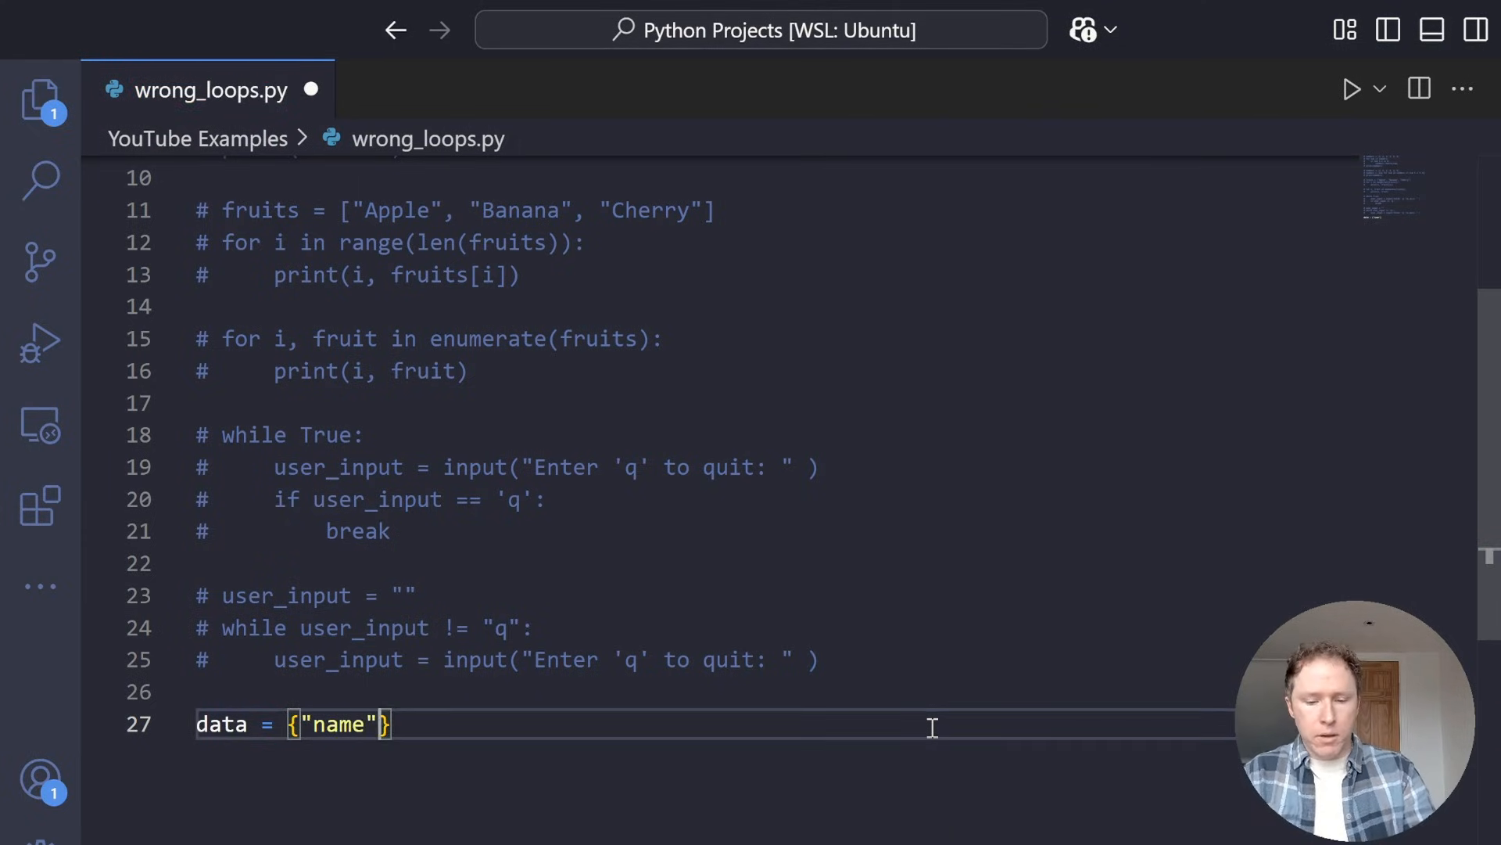
pyautogui.write(': ')
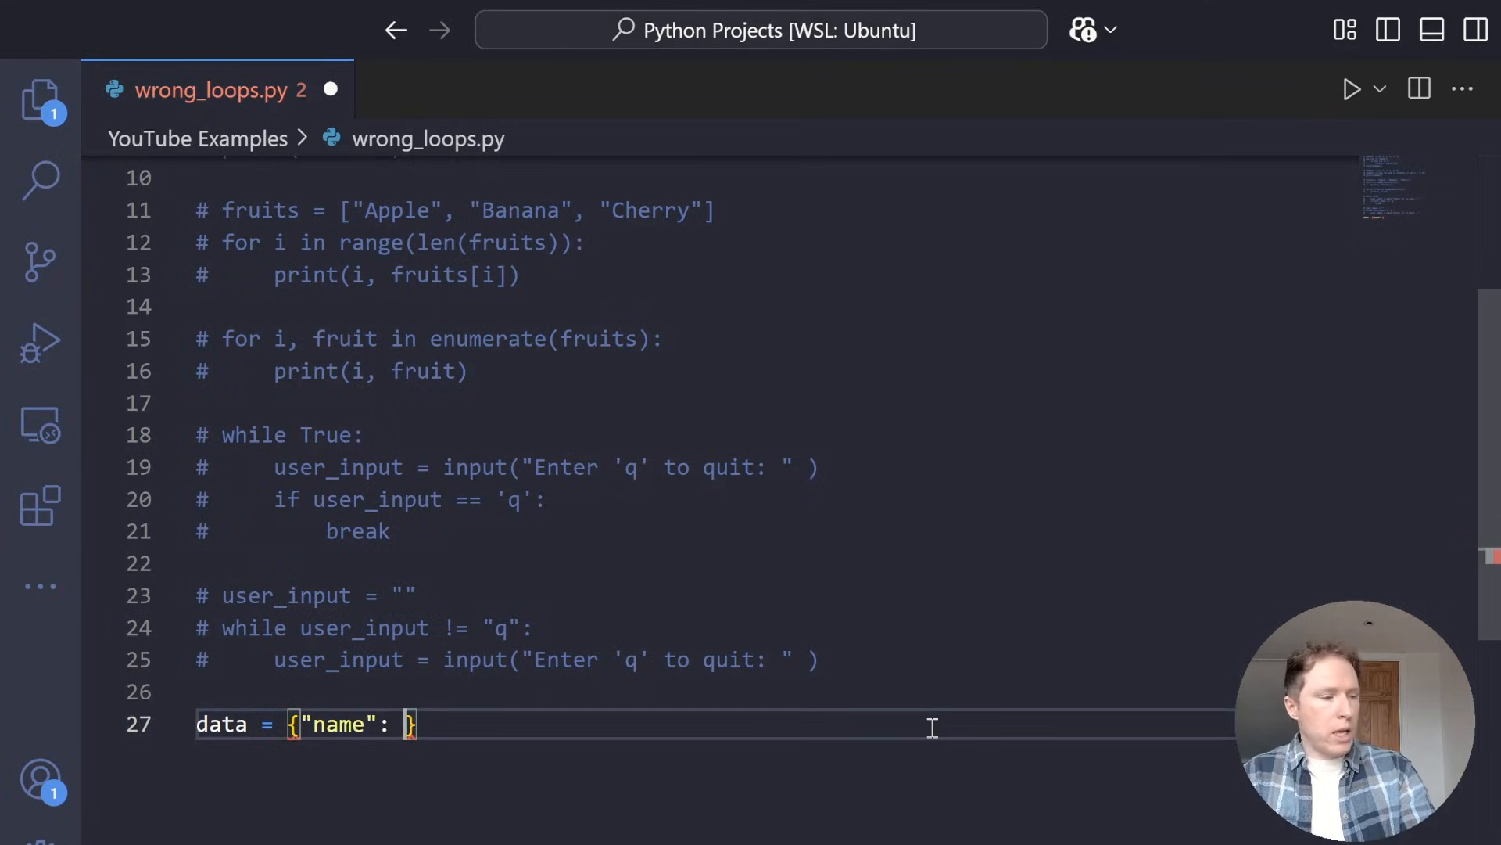
pyautogui.write('"Alice')
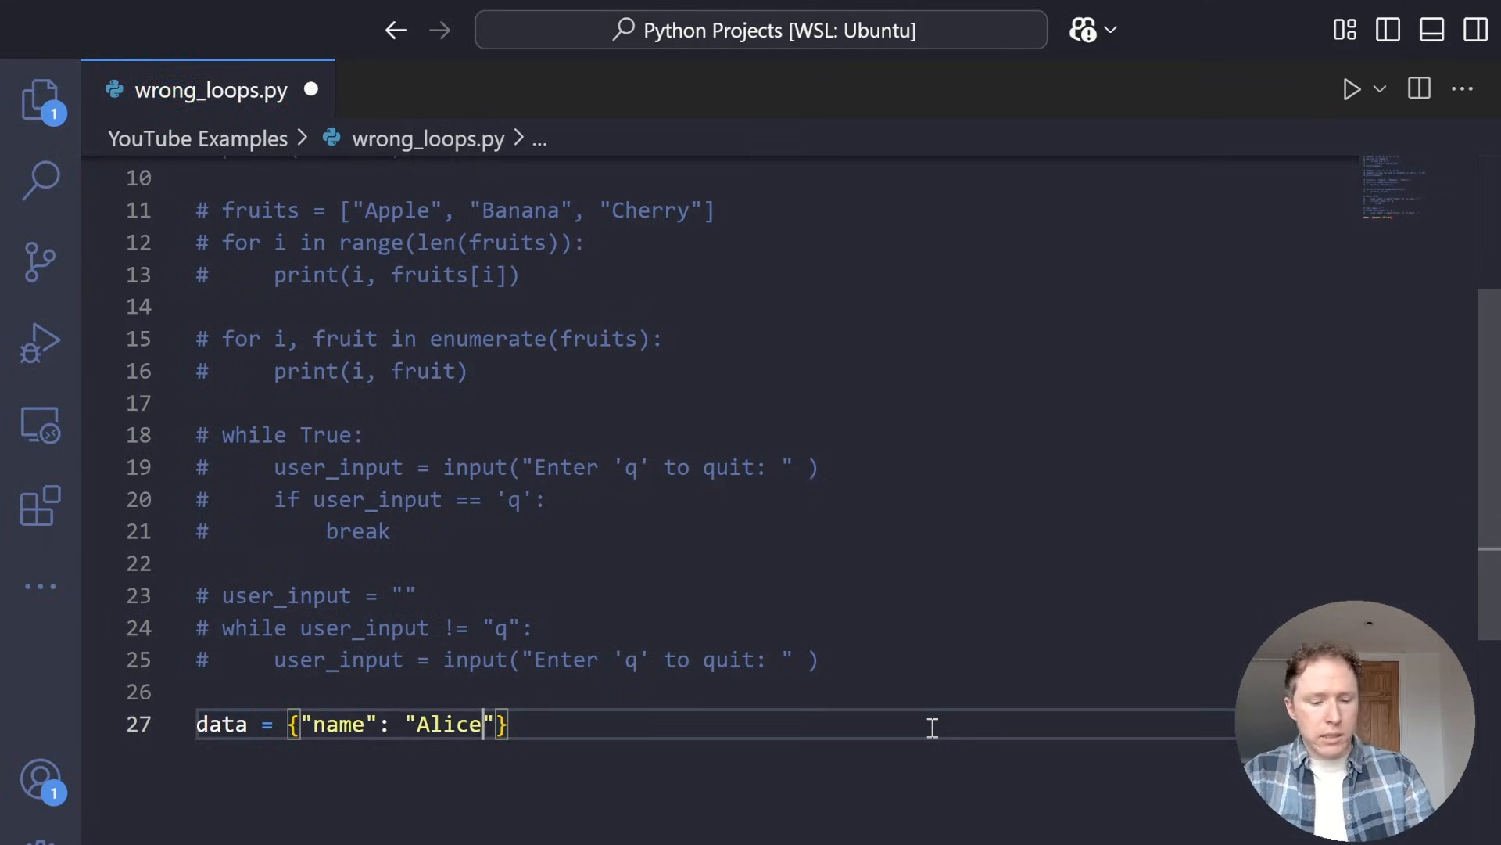
pyautogui.write('", "')
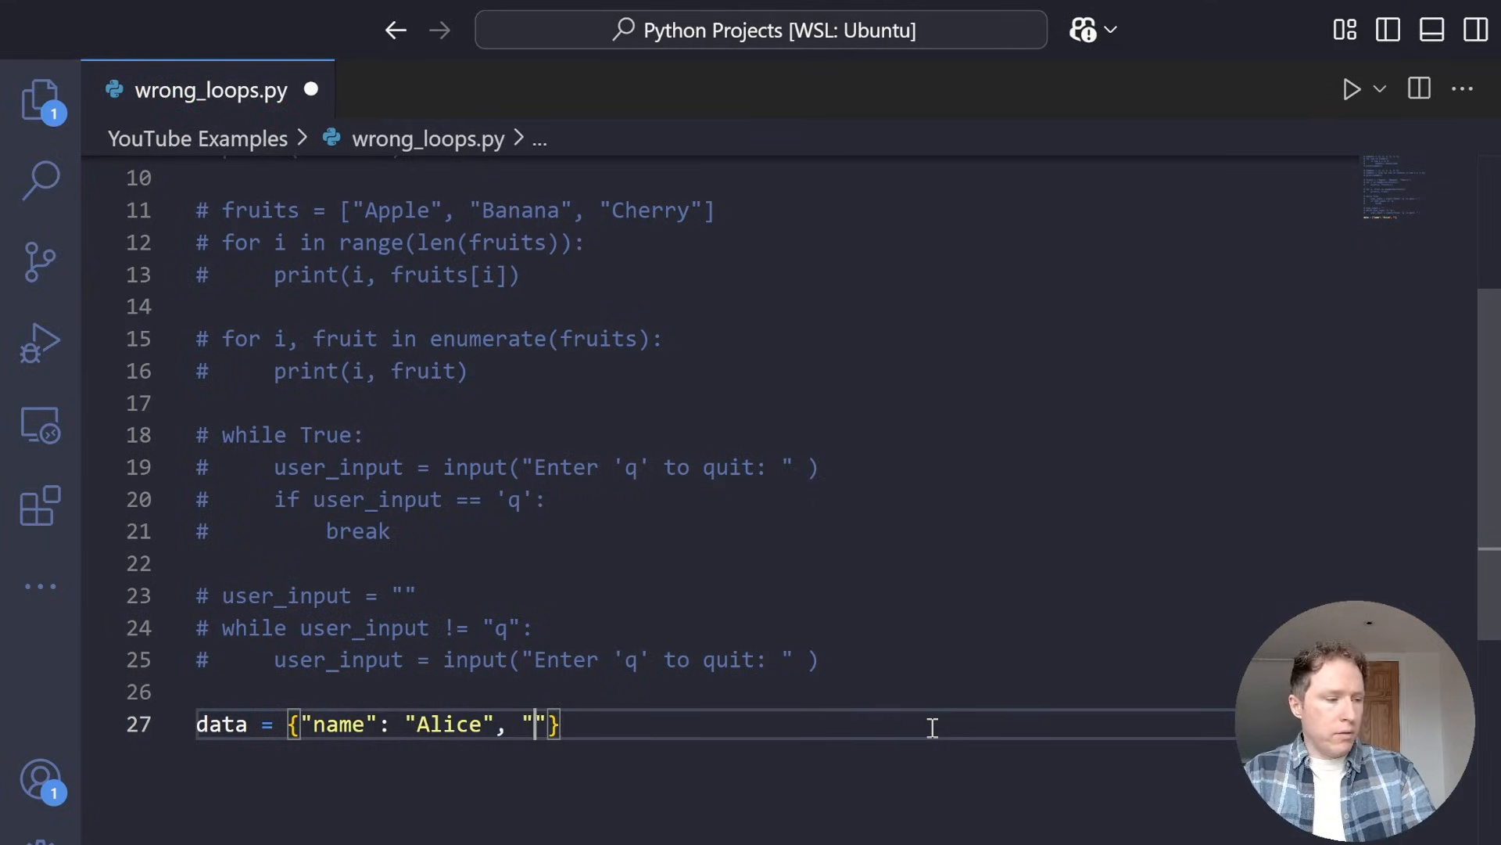
pyautogui.write('age": ')
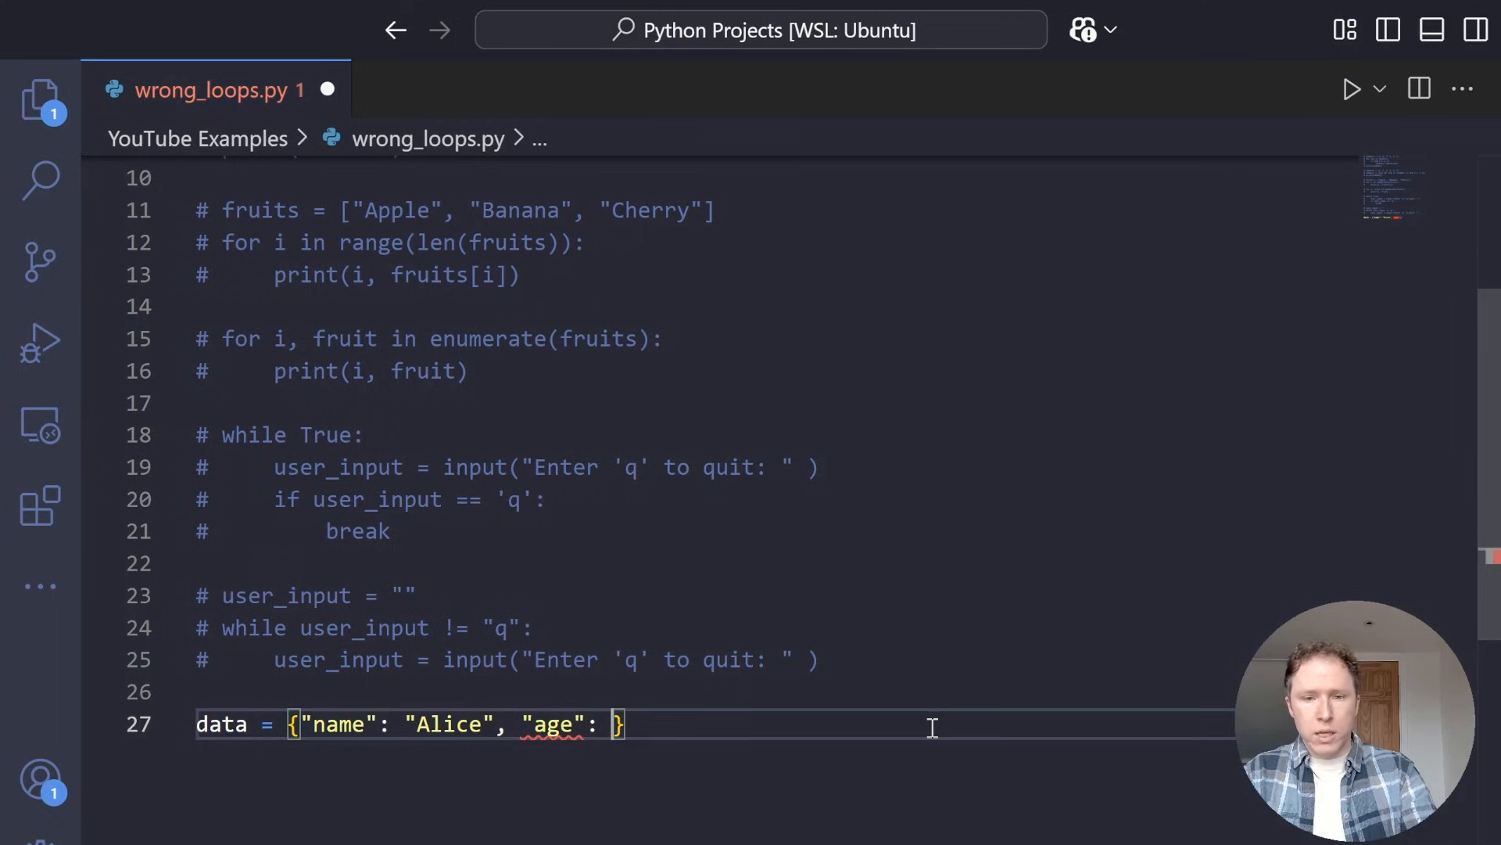
pyautogui.write('25')
# Finish data = {"name": "Alice", "age": 25} and start a new line below it
pyautogui.press('End')
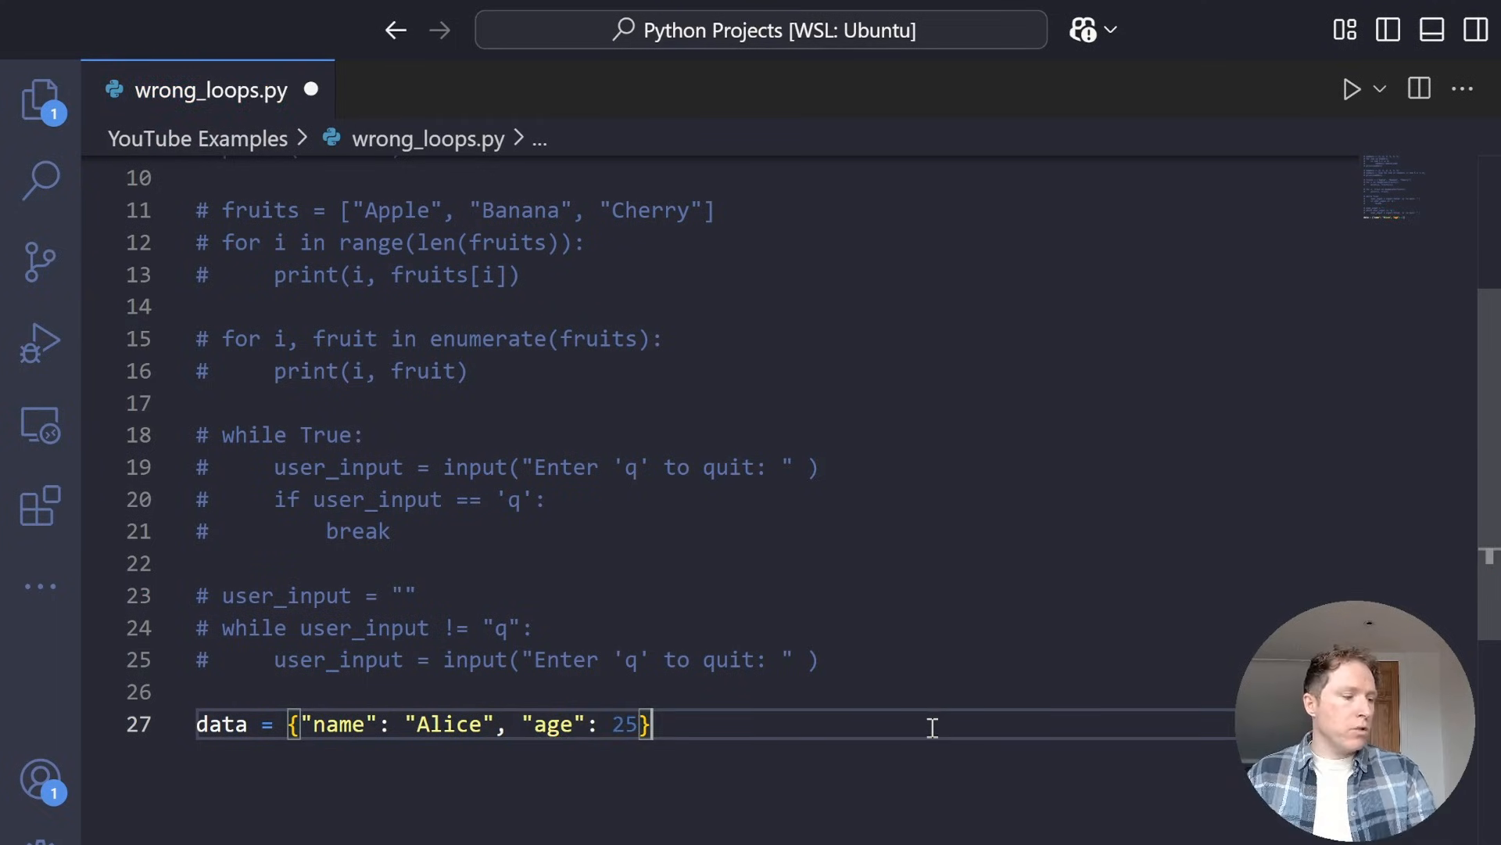
pyautogui.press('Return')
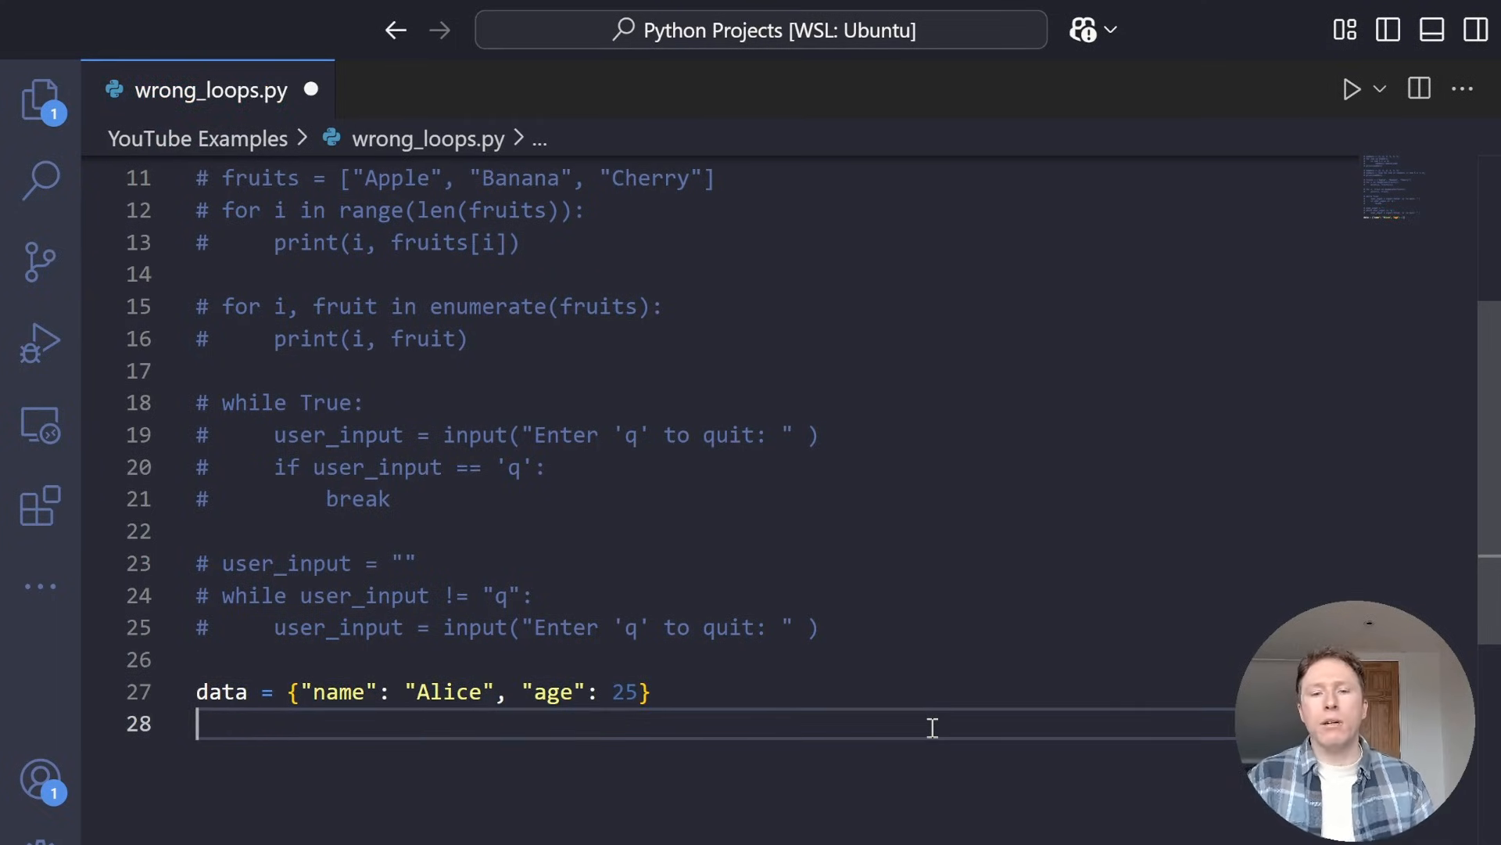
pyautogui.write('f')
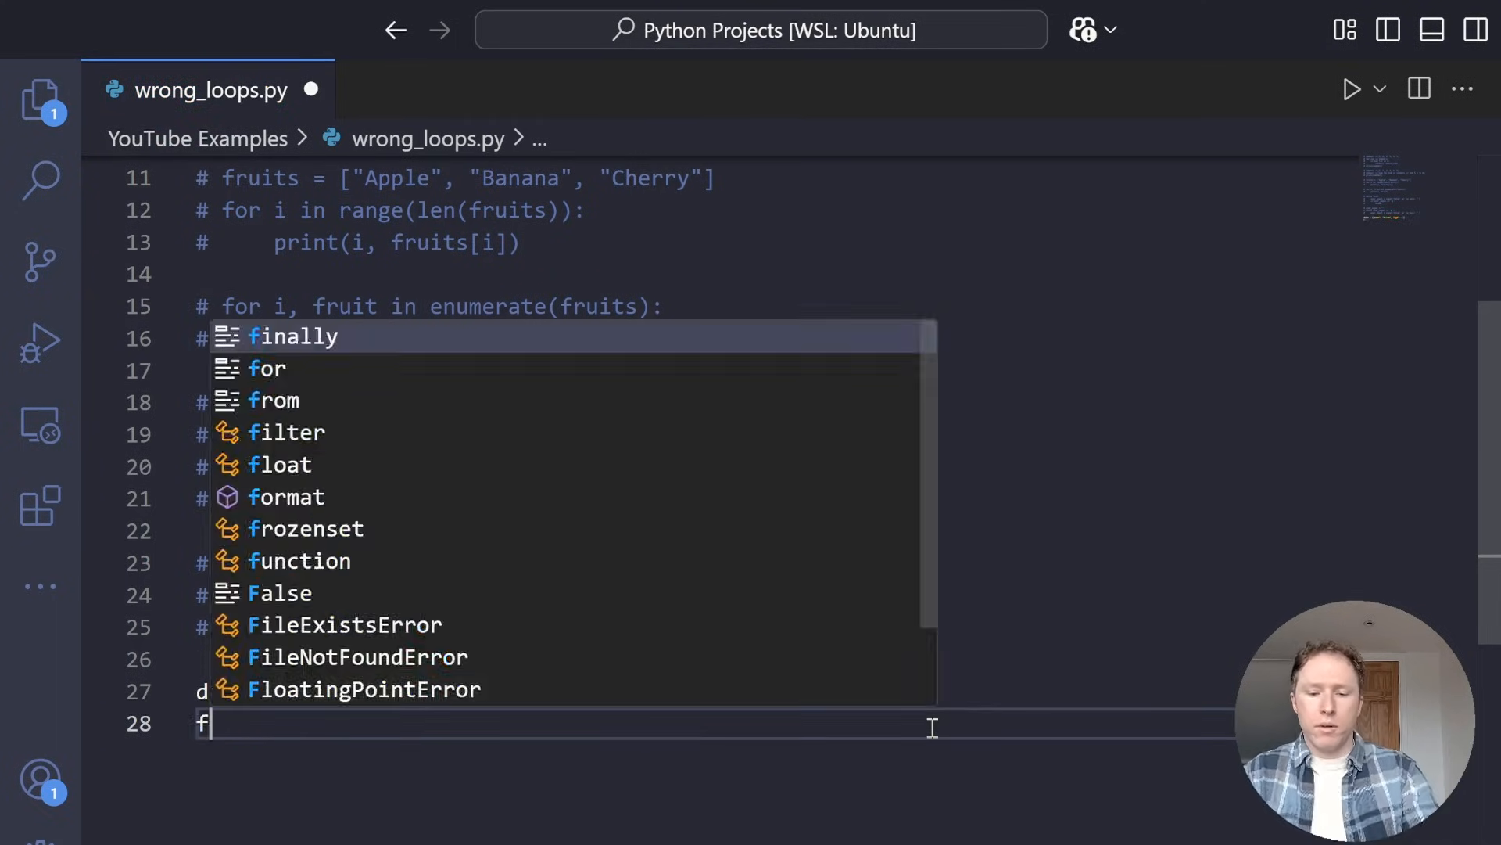
pyautogui.write('or key in data')
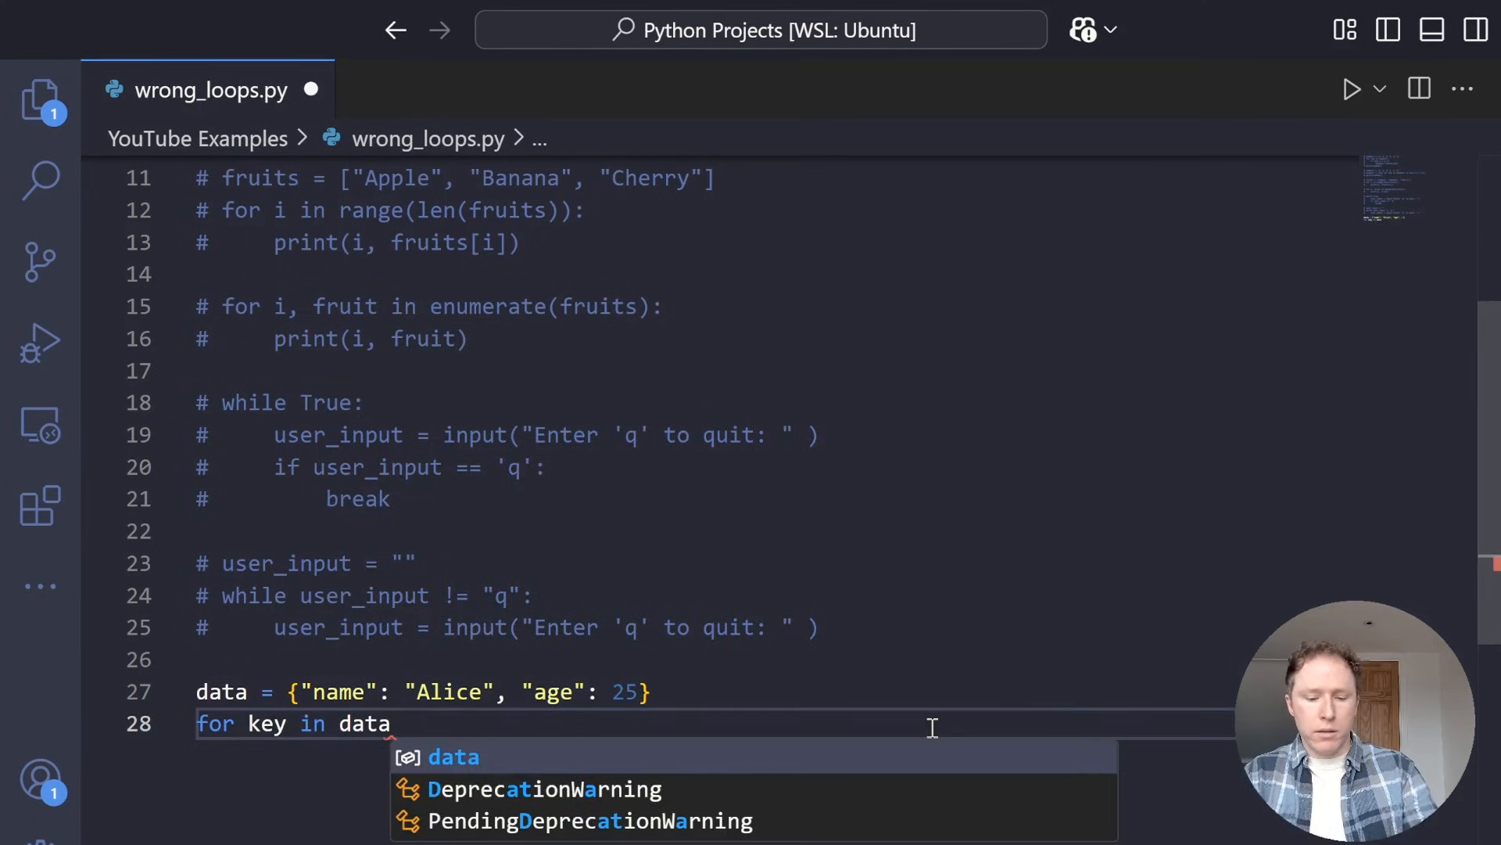
pyautogui.write('.keys(')
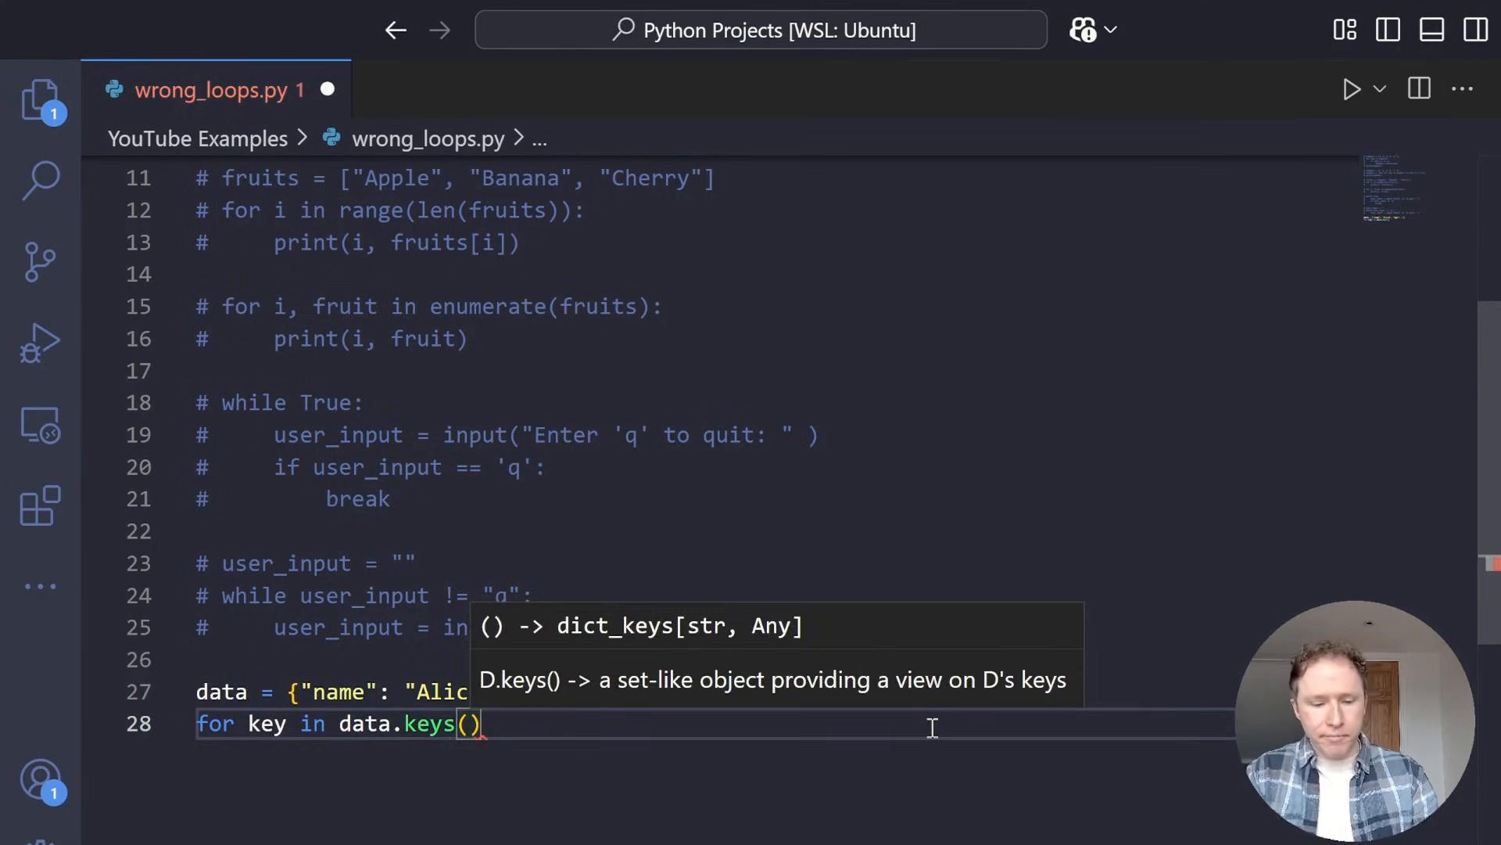
pyautogui.write('):')
# Write for key in data.keys(): with print(key, data[key]) as its body
pyautogui.press('Return')
pyautogui.write('print(')
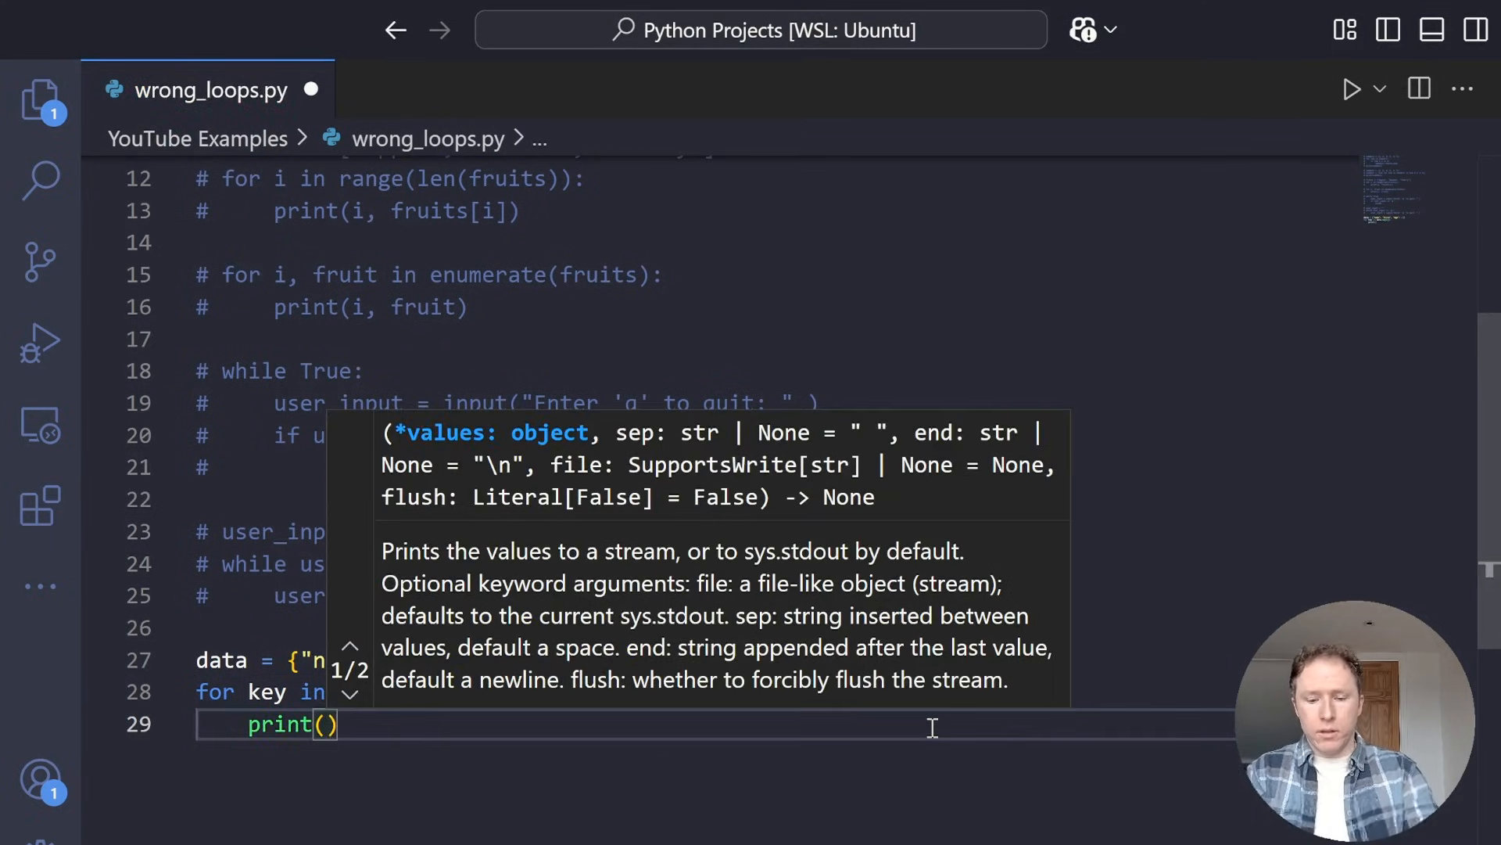
pyautogui.write('key, da')
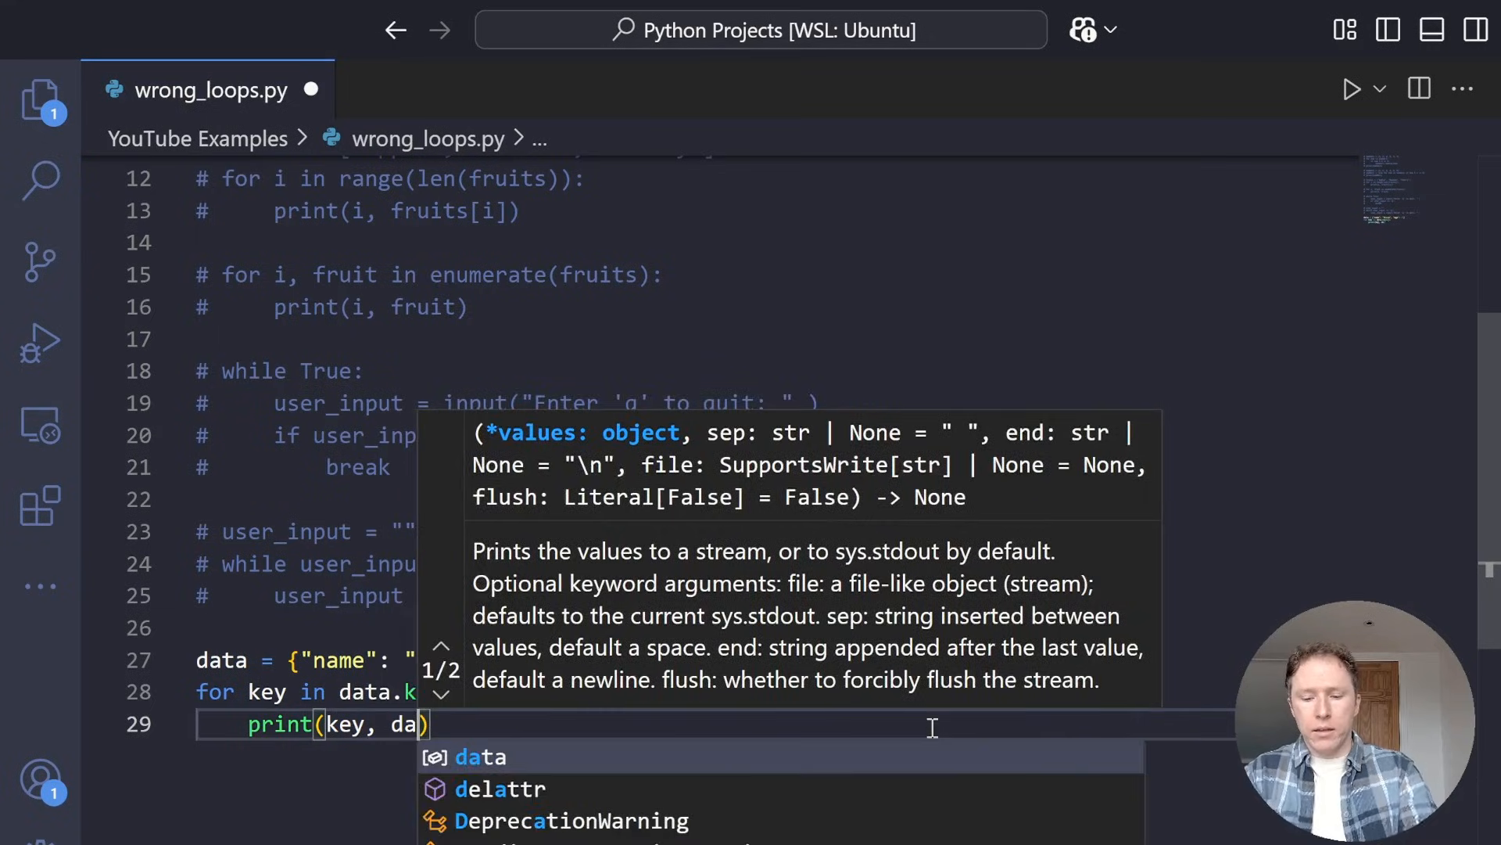
pyautogui.write('ta[key')
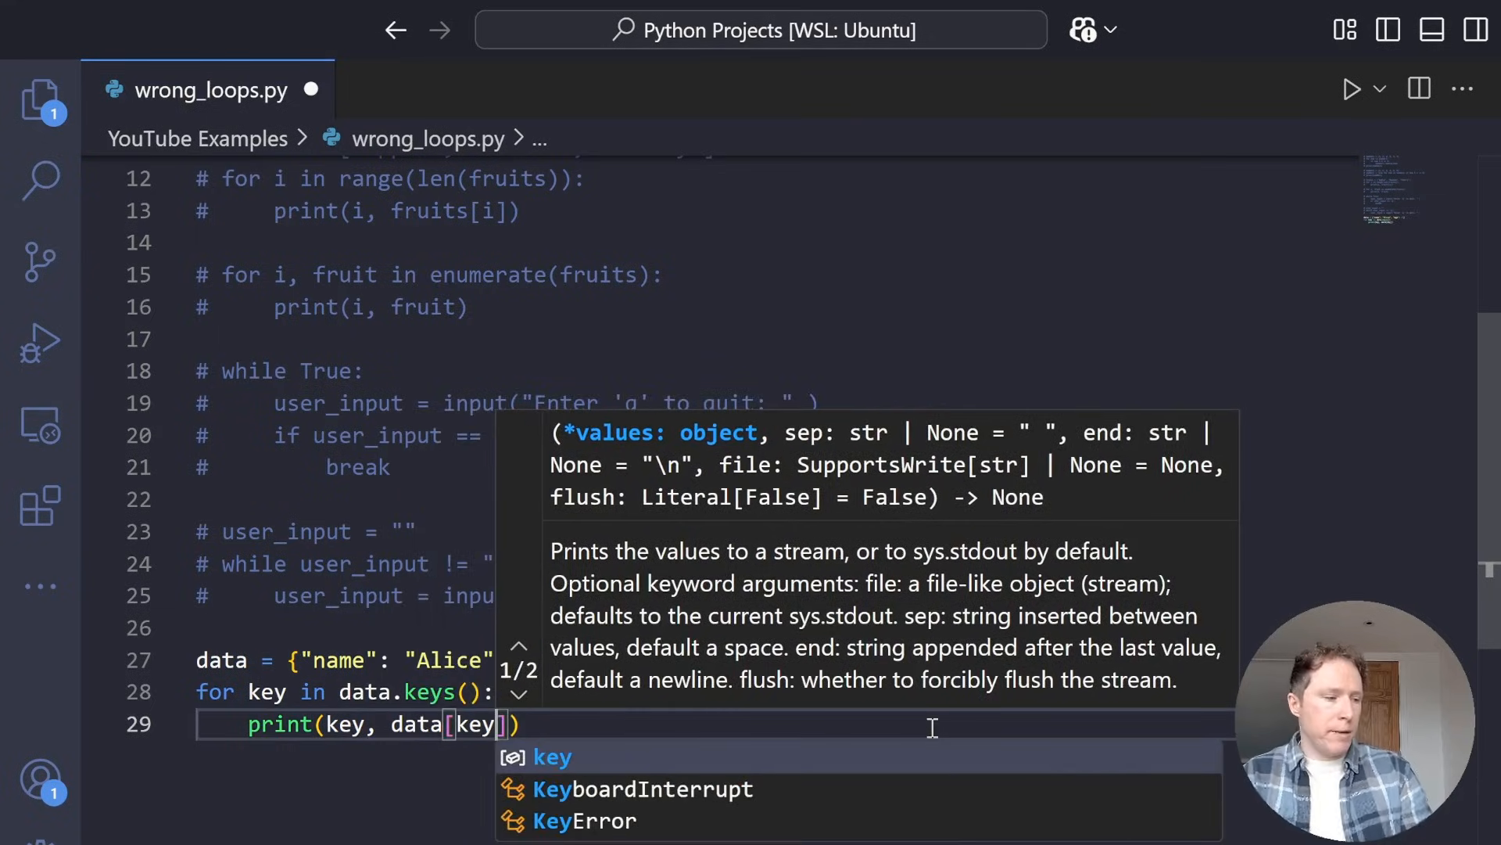
pyautogui.press('End')
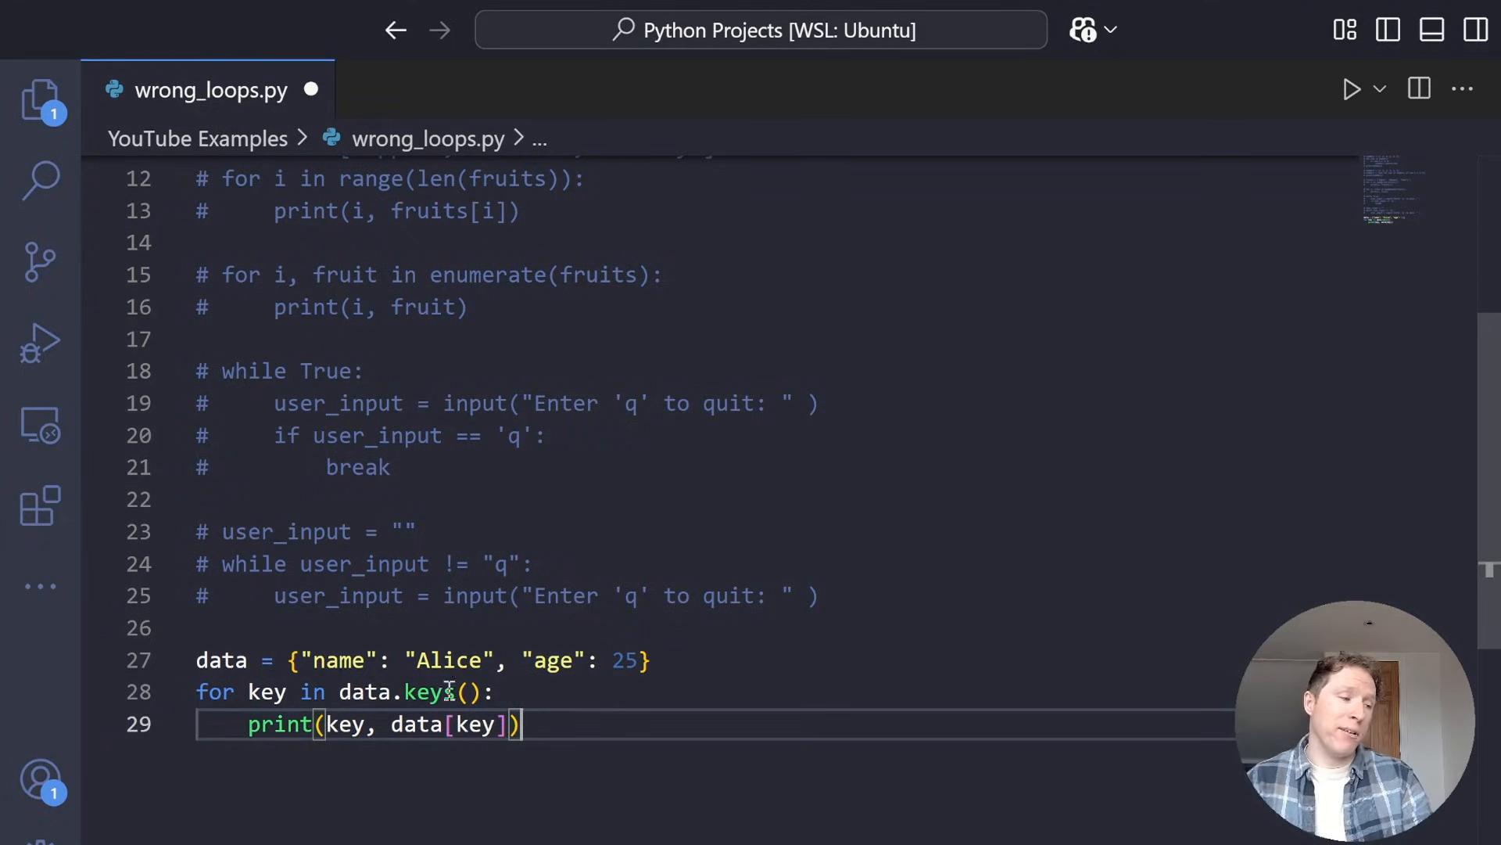
pyautogui.moveTo(404, 692); pyautogui.dragTo(454, 693)
pyautogui.click(541, 728)
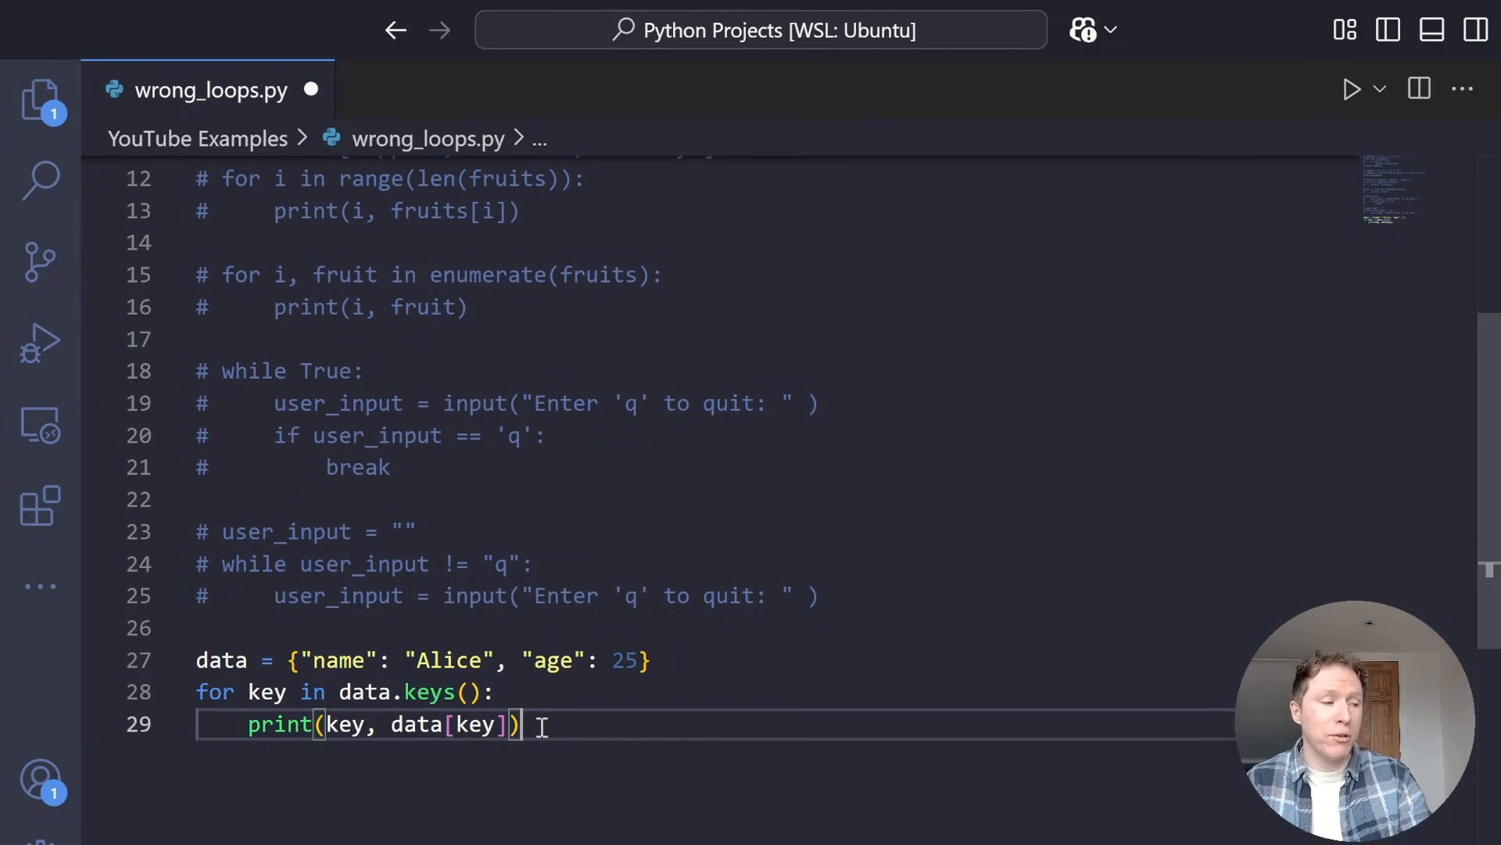
# Write for key, value in data.items(): with print(key, value) as its body
pyautogui.press('Return')
pyautogui.press('Return')
pyautogui.press('BackSpace')
pyautogui.write('fo')
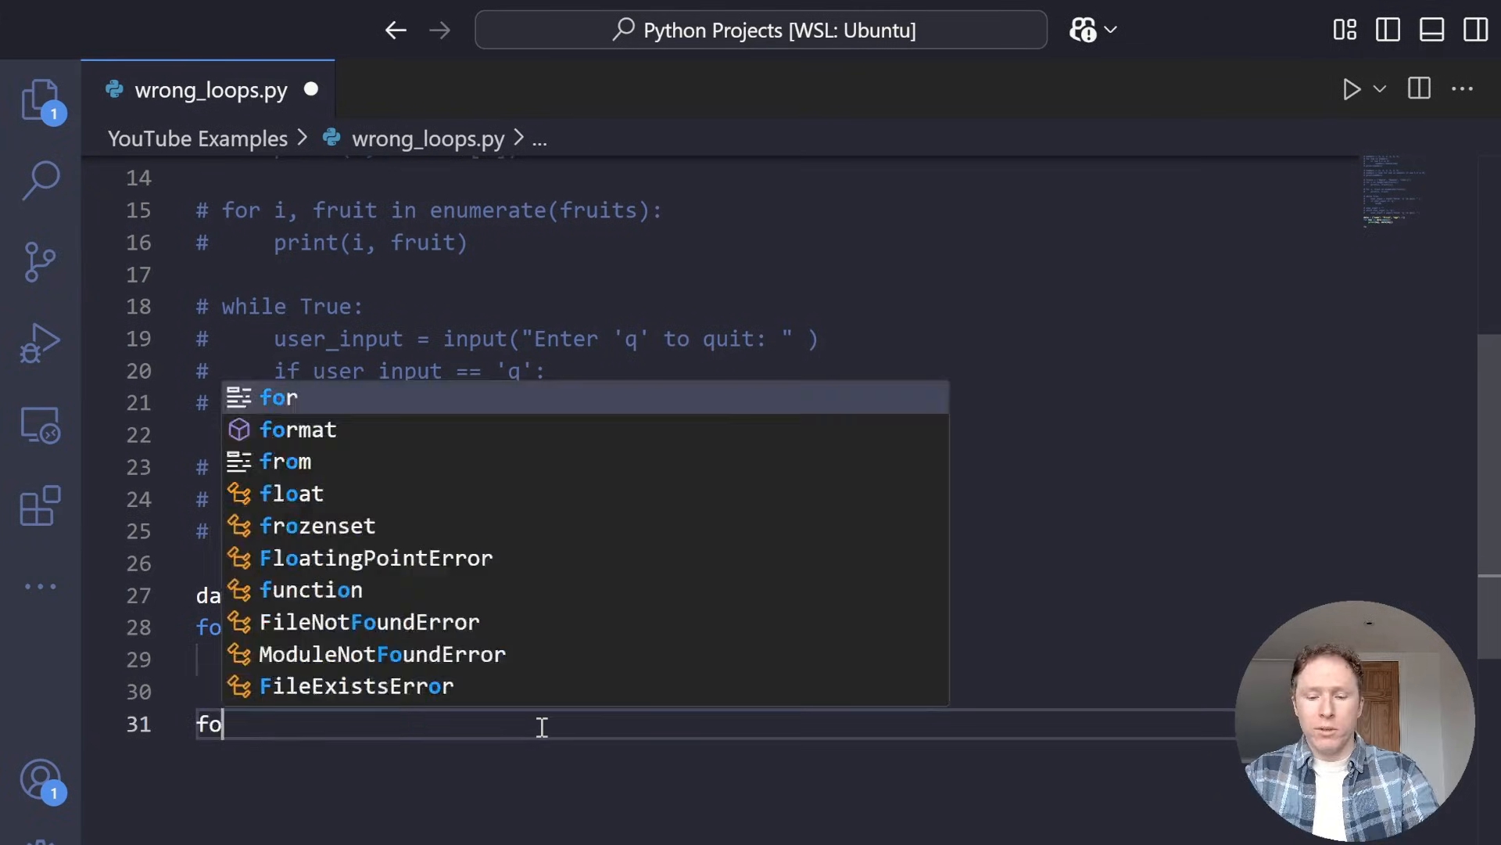
pyautogui.write('r key, val')
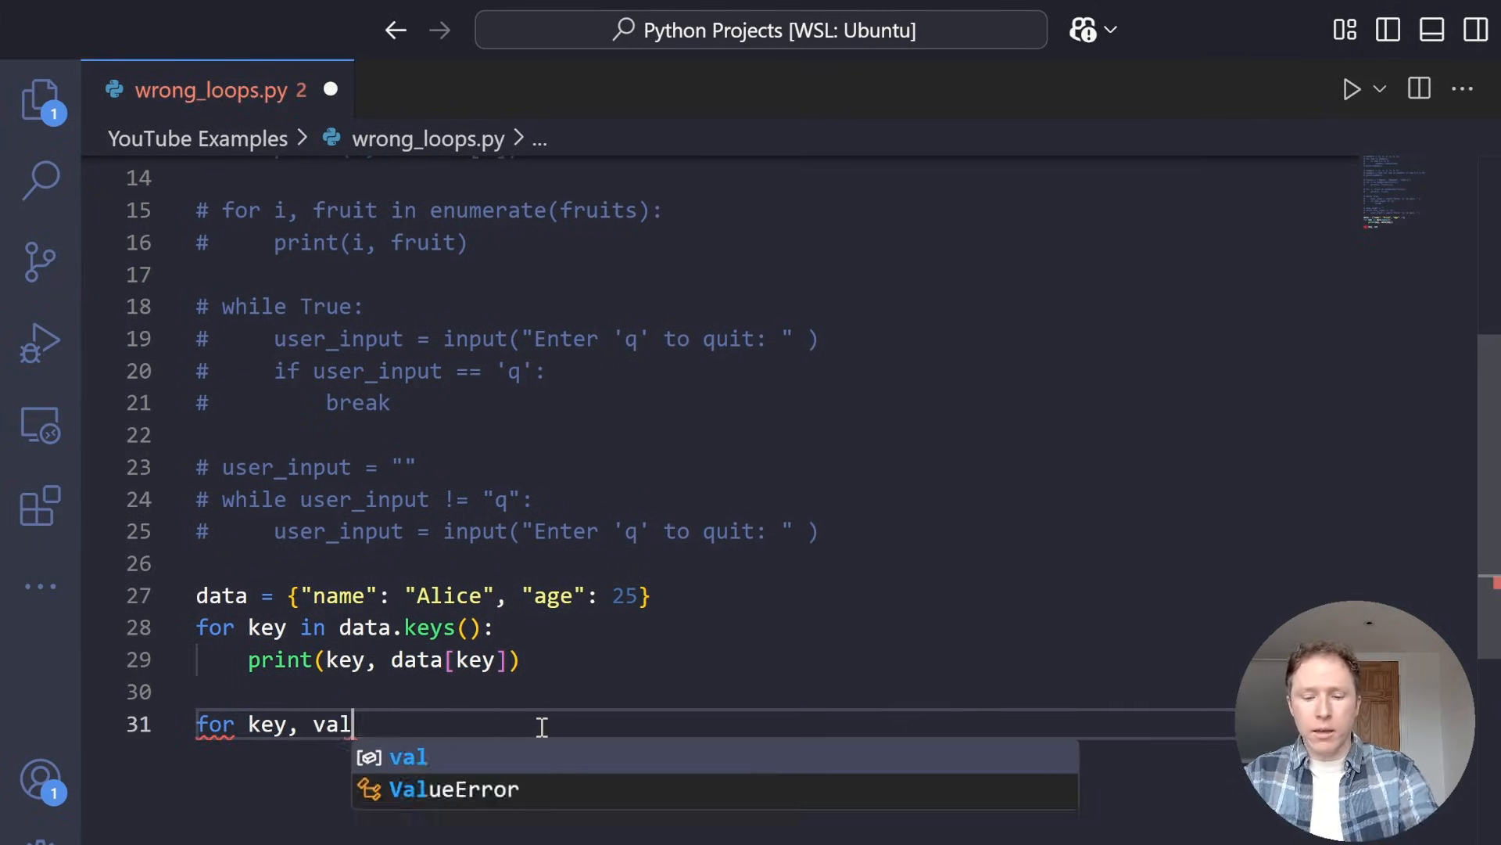
pyautogui.write('ue in data')
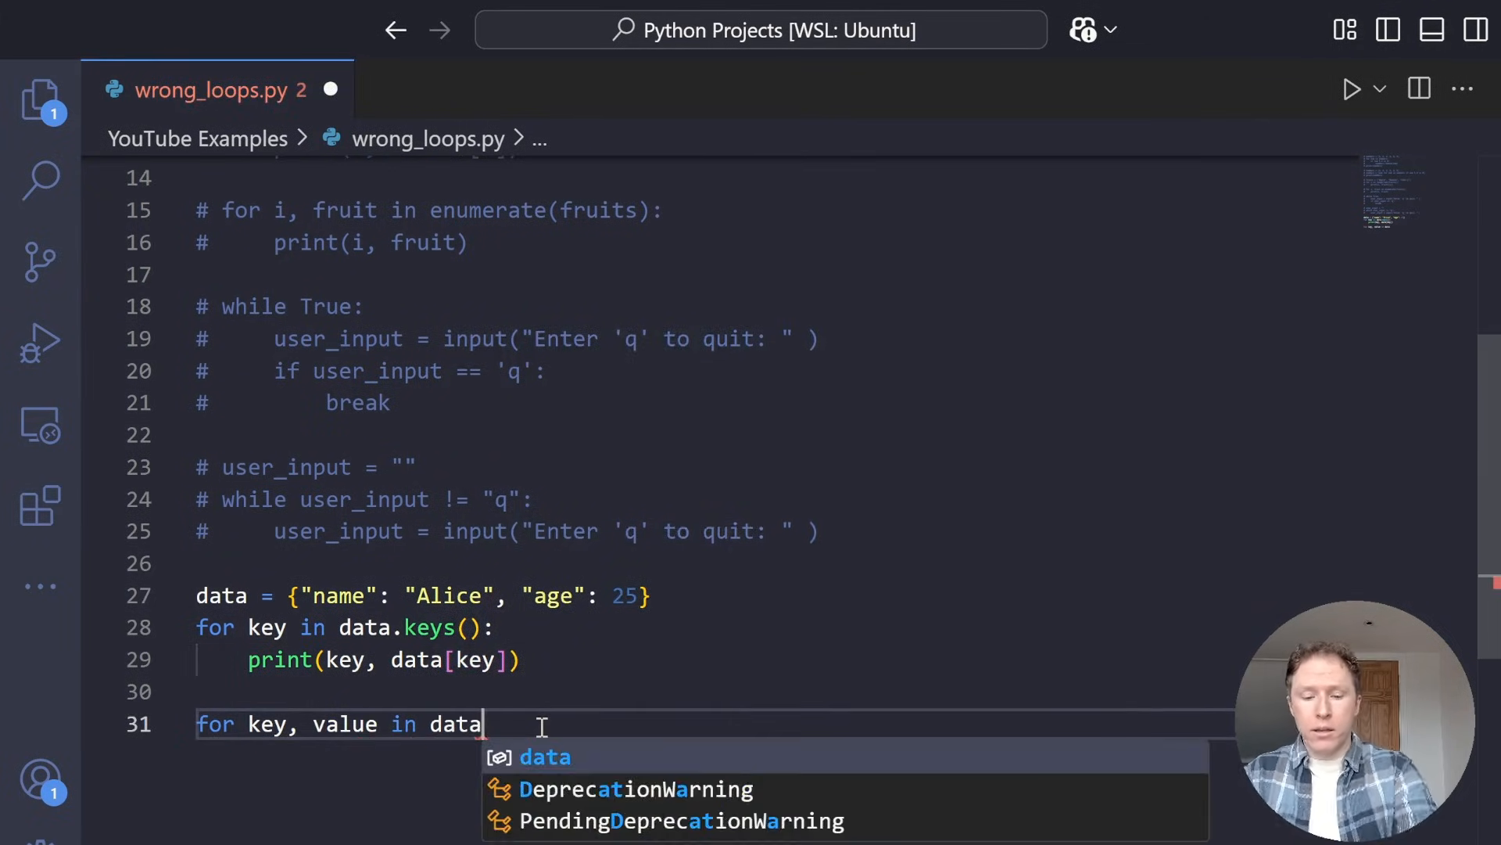
pyautogui.write('.items(')
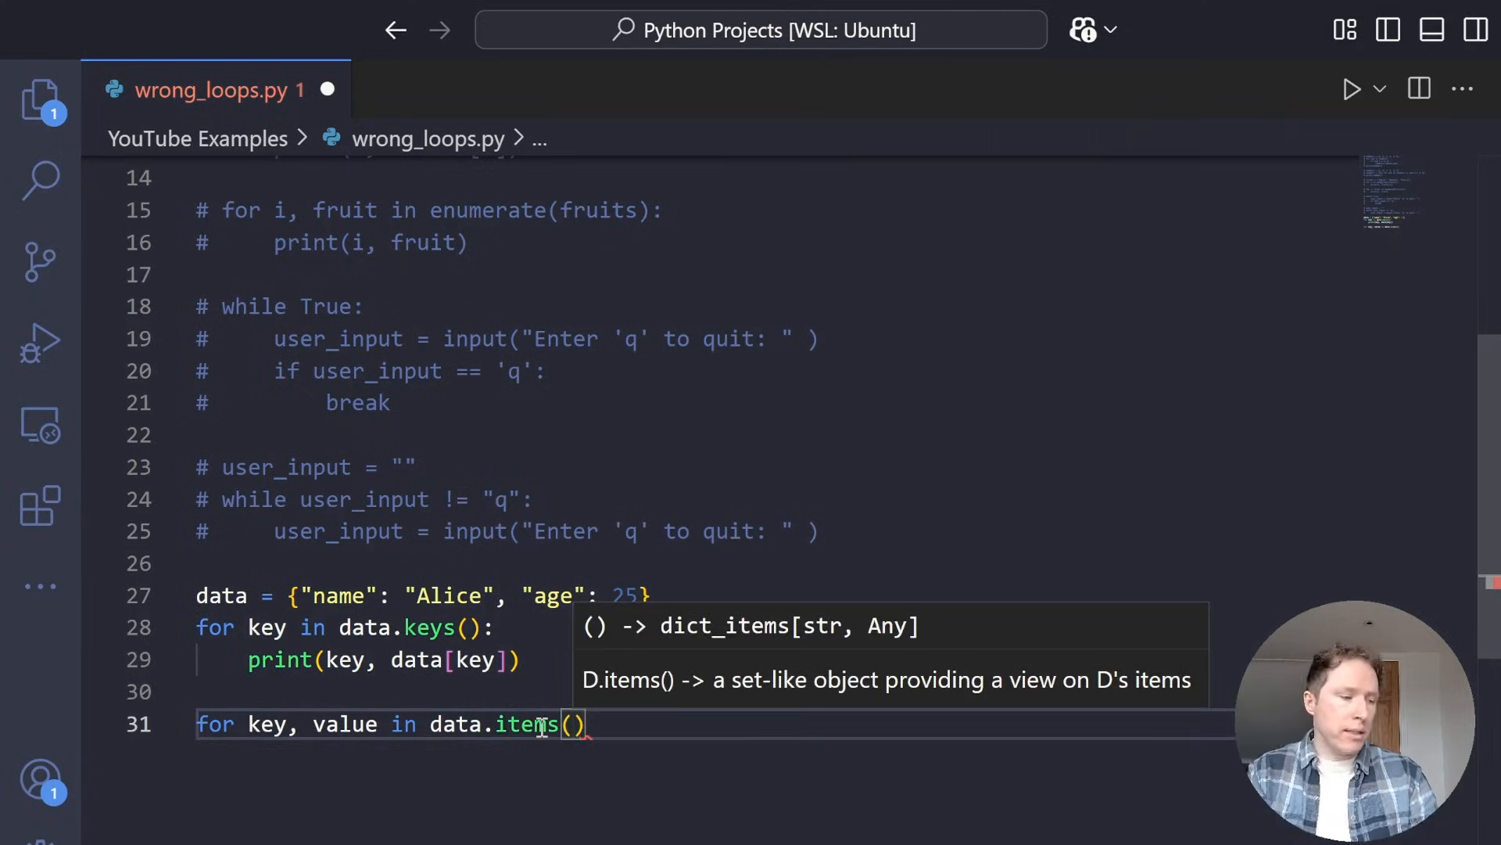
pyautogui.write('):')
pyautogui.press('Return')
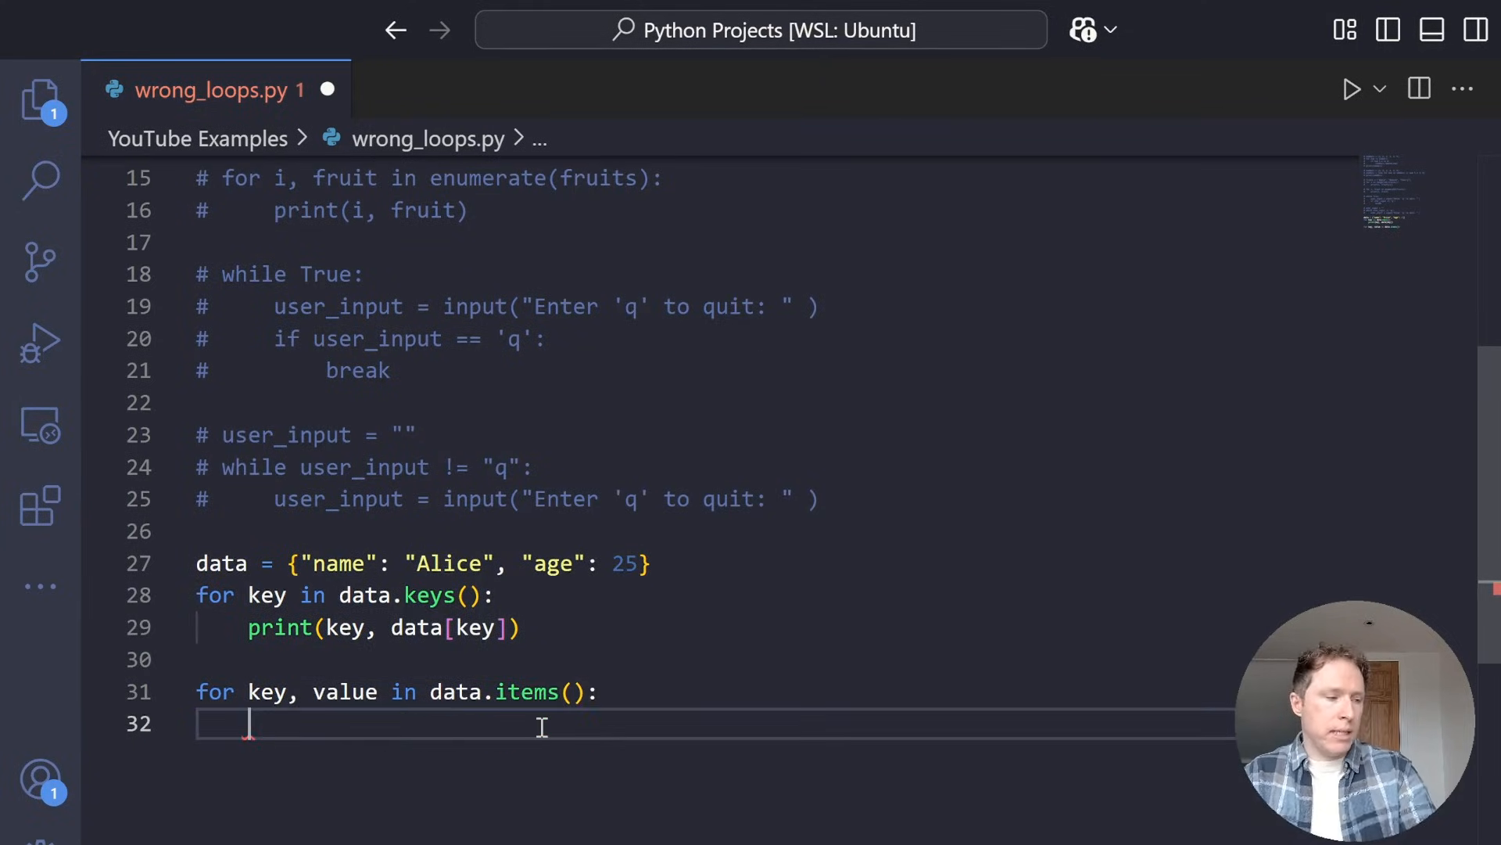
pyautogui.write('p')
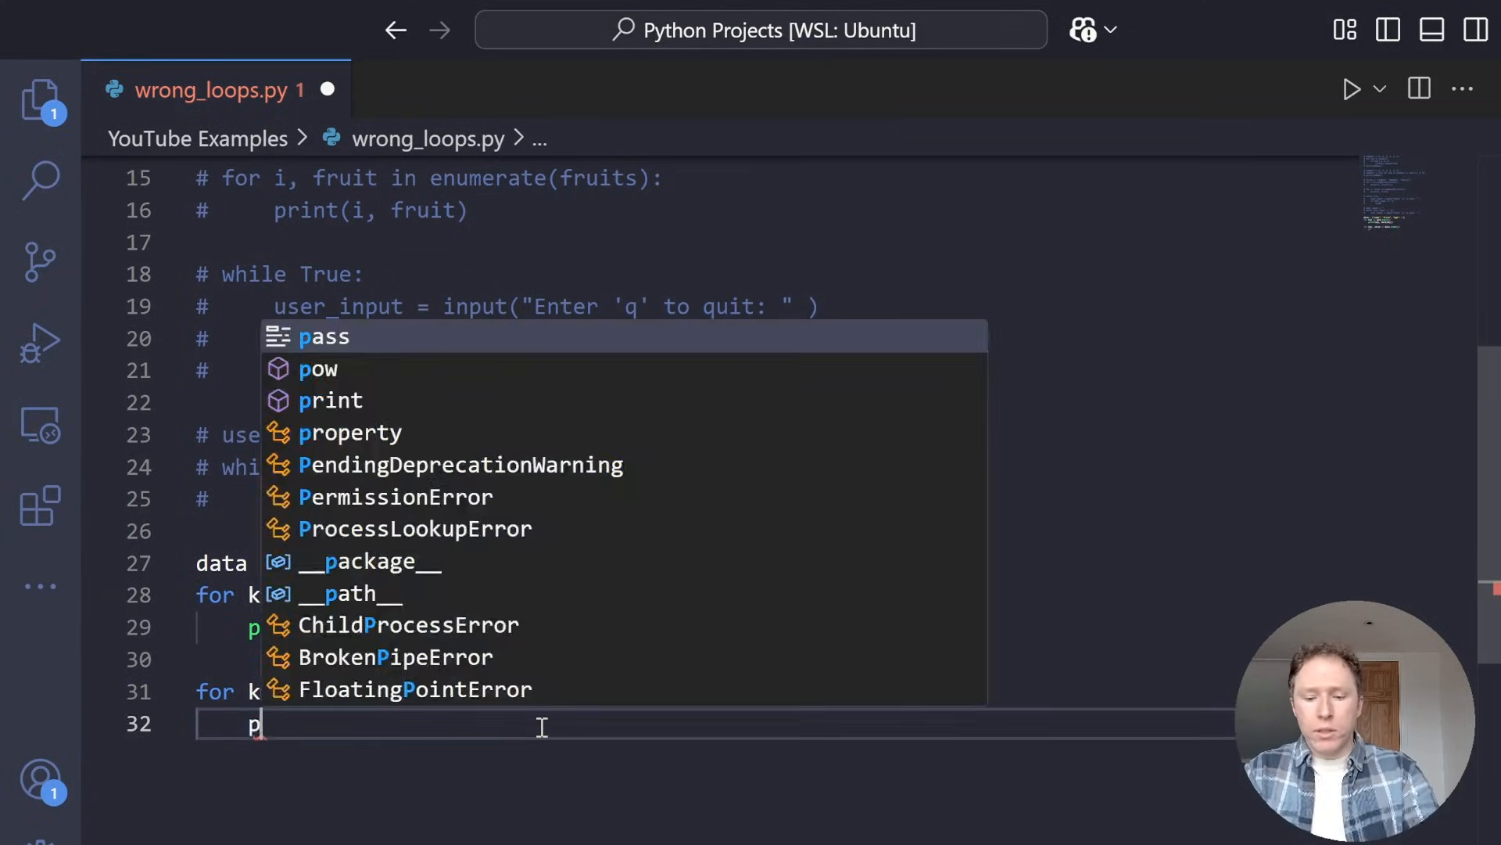
pyautogui.write('rint(key, val')
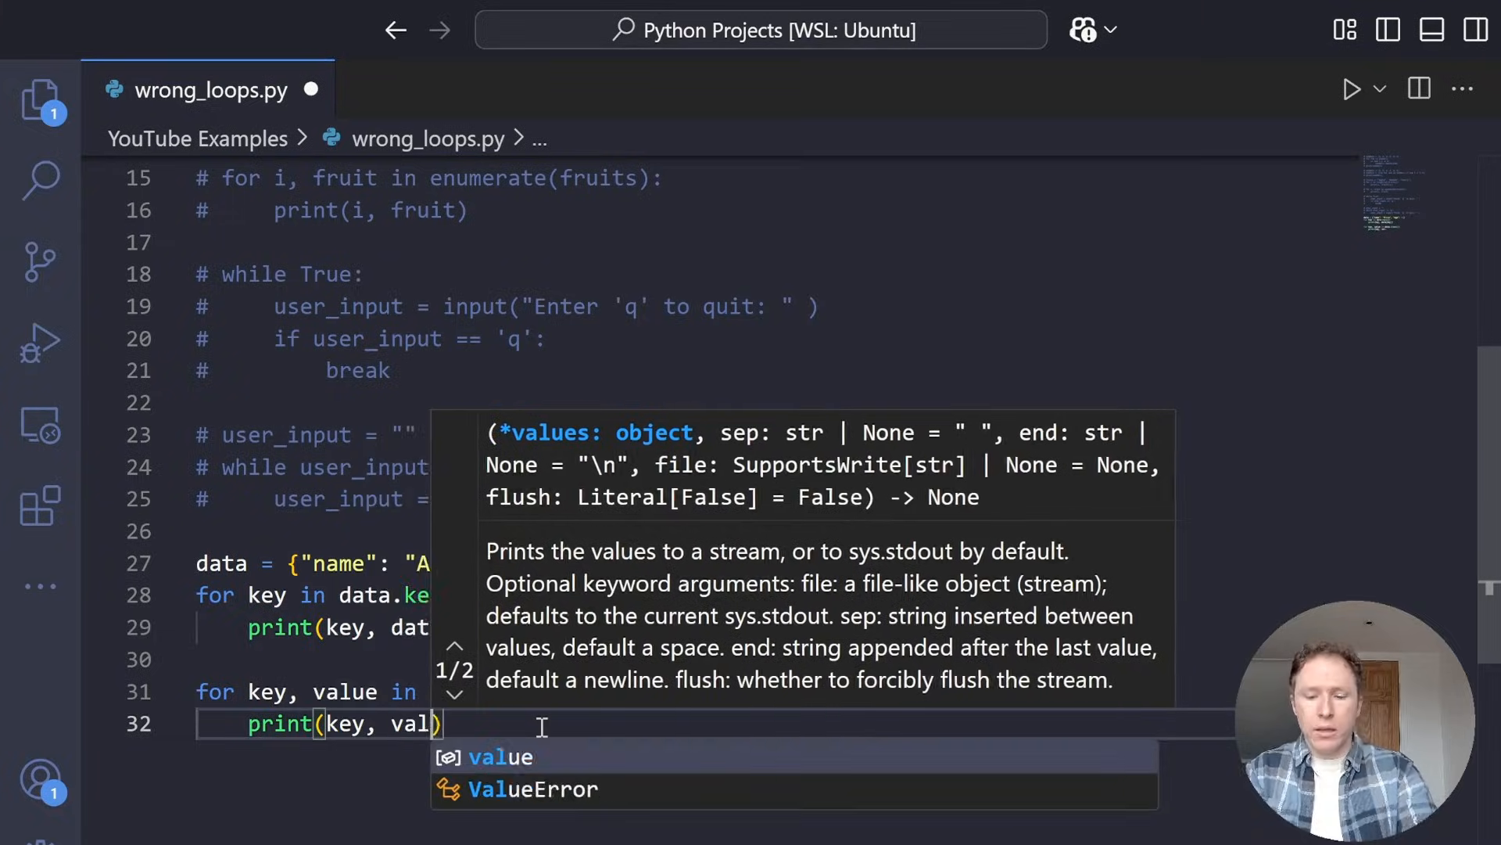
pyautogui.write('ue)')
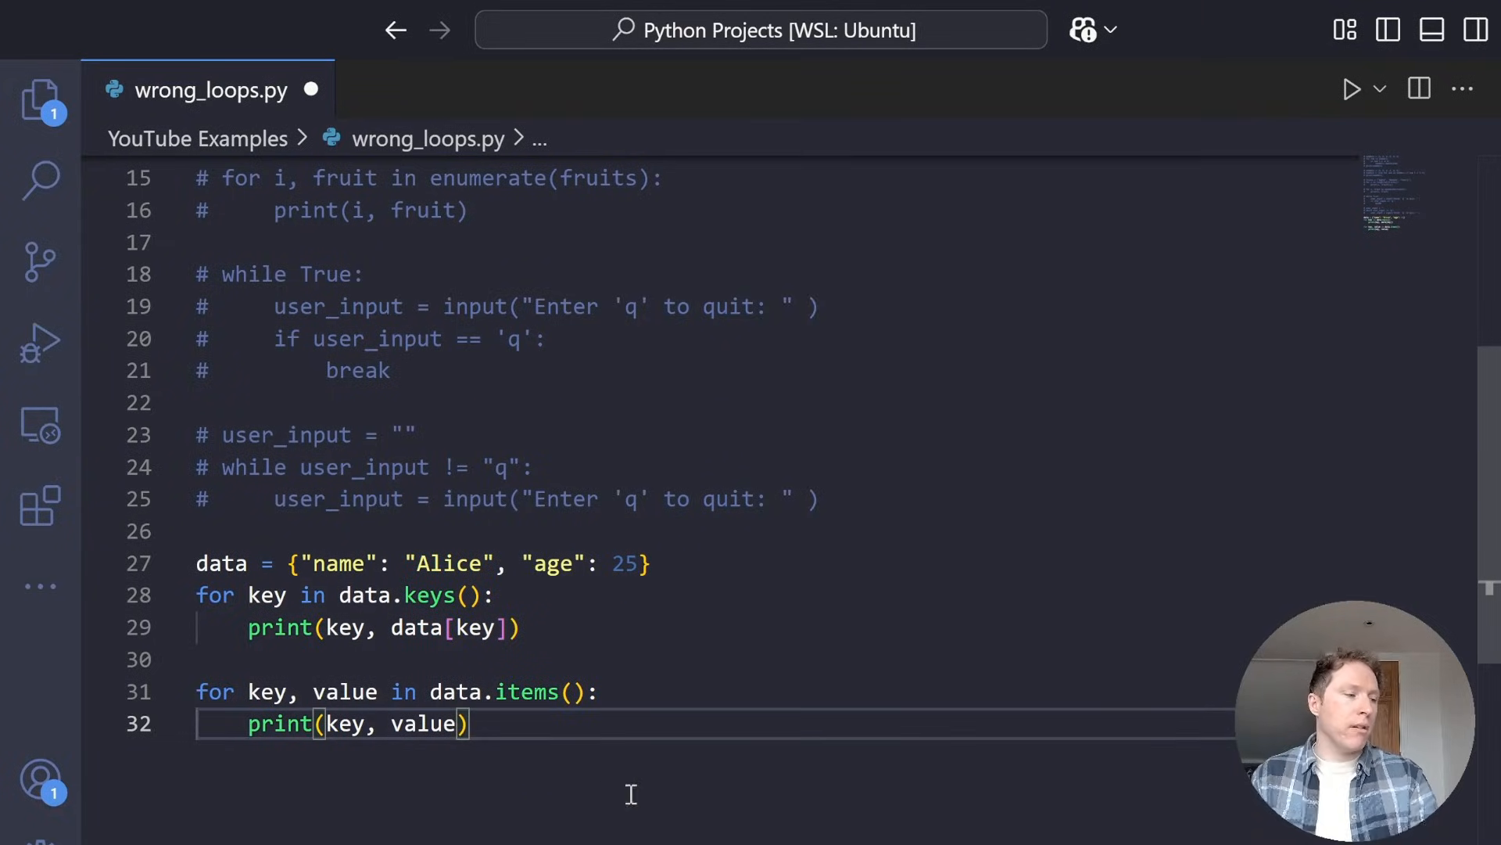
# Insert a blank line after the dictionary and highlight the items and keys loops
pyautogui.click(766, 577)
pyautogui.press('Return')
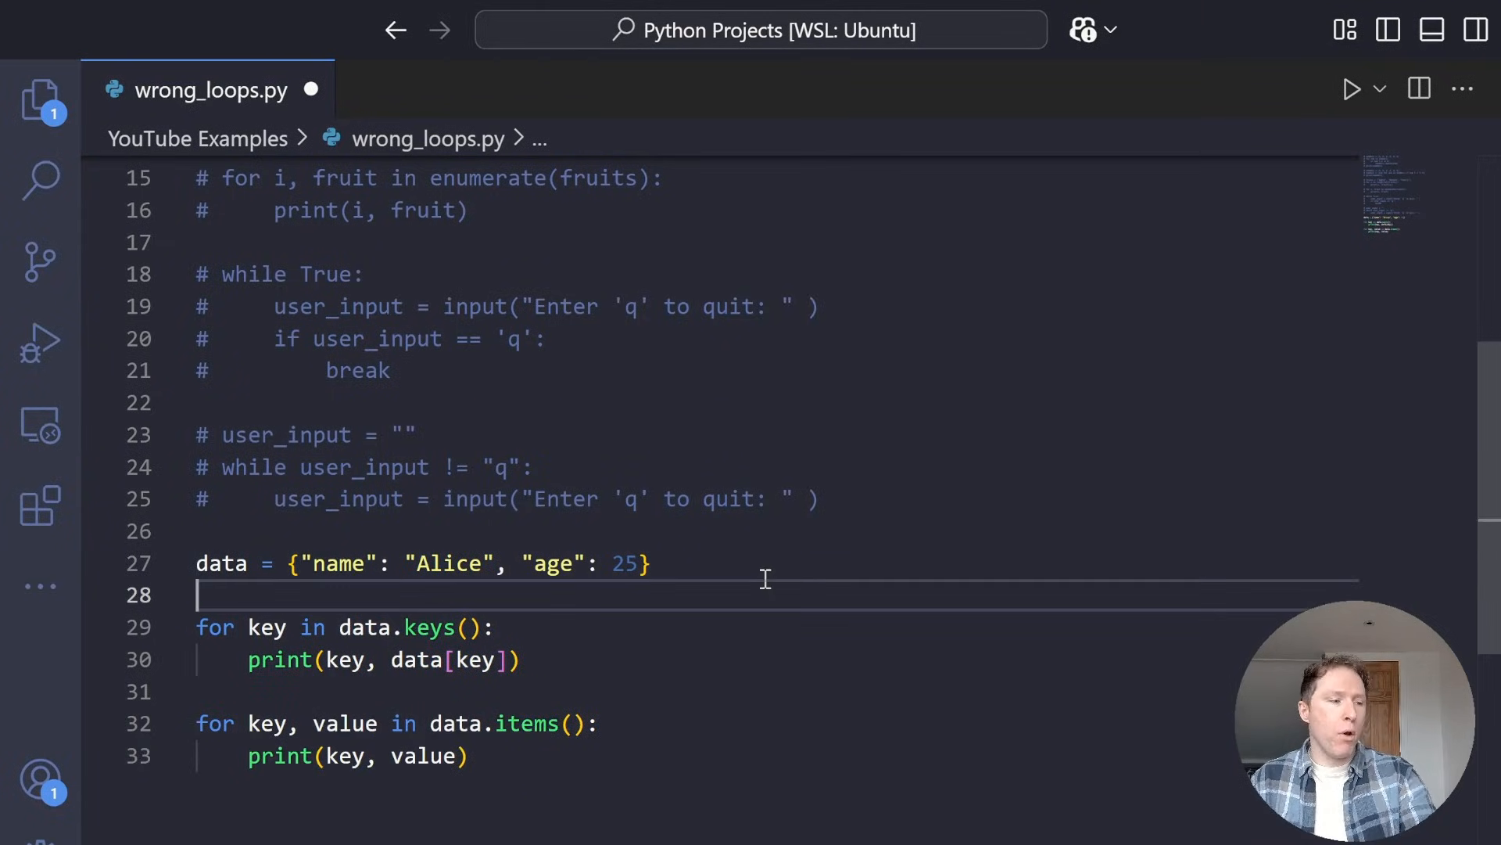
pyautogui.moveTo(503, 767); pyautogui.dragTo(191, 724)
pyautogui.moveTo(519, 661); pyautogui.dragTo(208, 623)
pyautogui.click(598, 680)
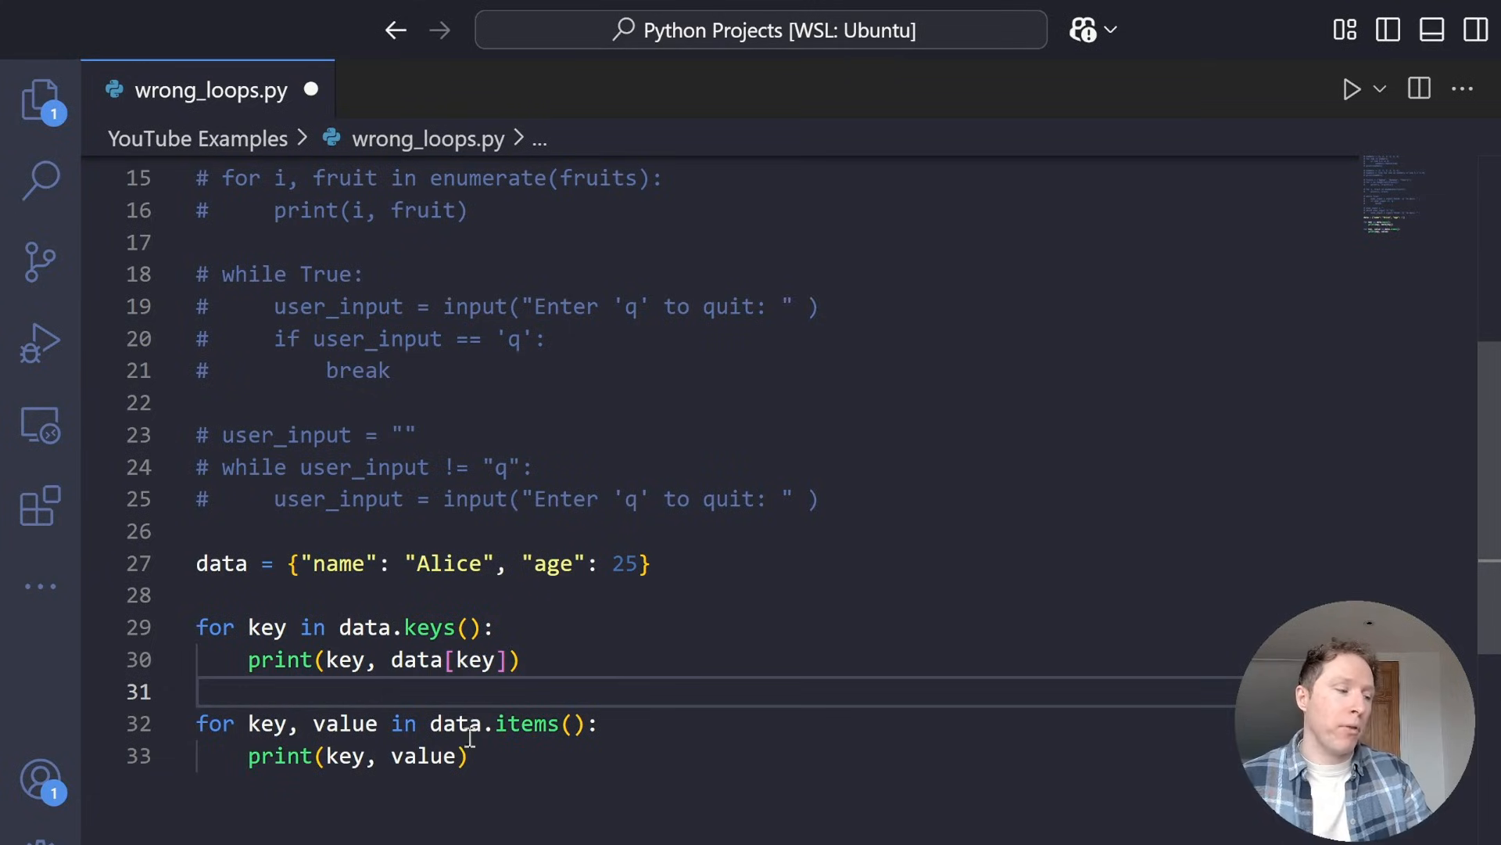
# Highlight both dictionary loops once more and save wrong_loops.py
pyautogui.moveTo(470, 756); pyautogui.dragTo(195, 696)
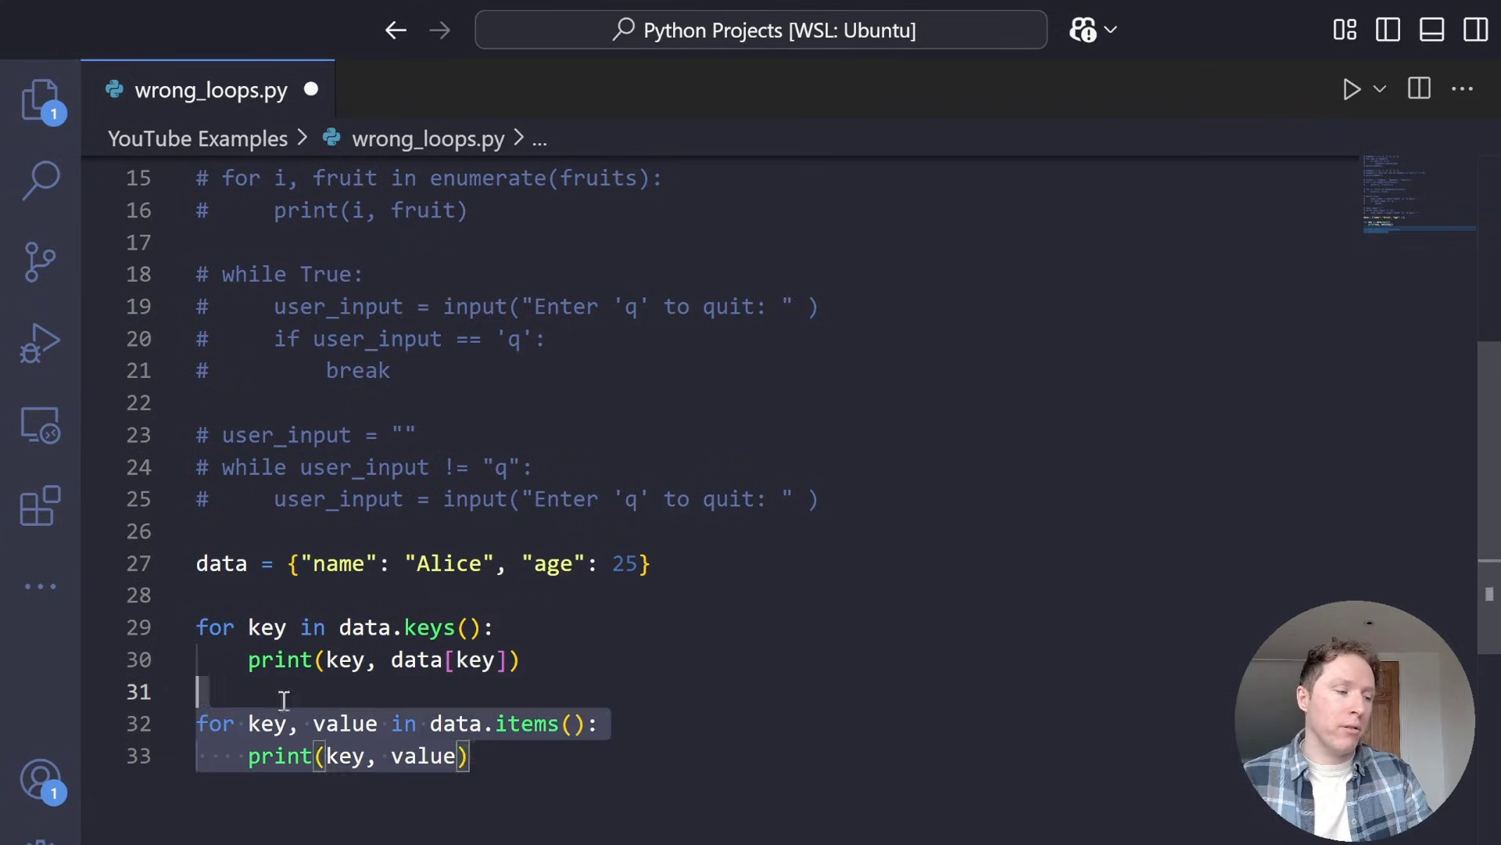
pyautogui.click(546, 760)
pyautogui.moveTo(576, 673); pyautogui.dragTo(194, 626)
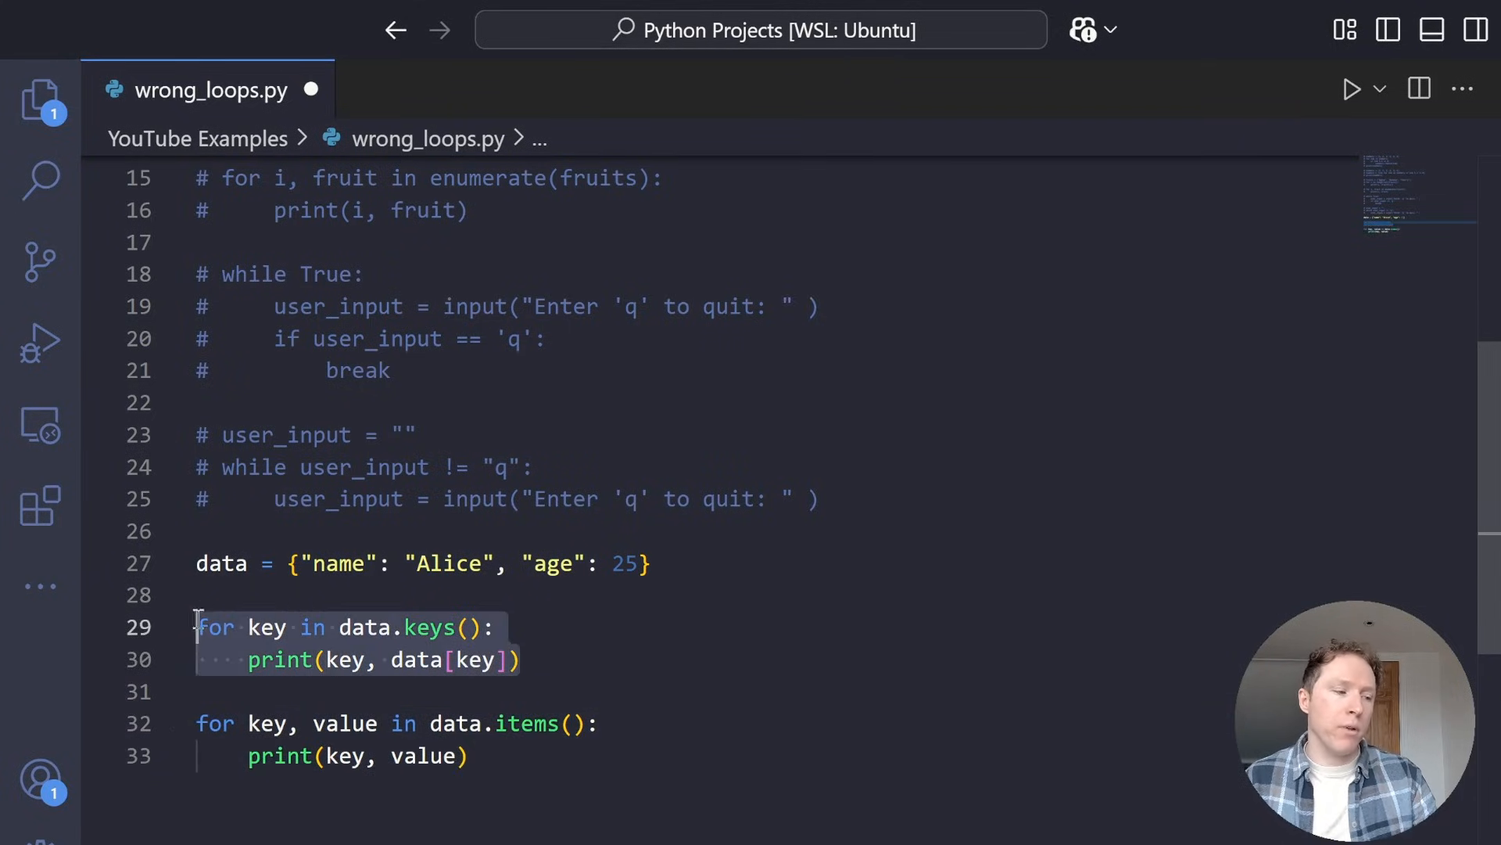
pyautogui.click(619, 669)
pyautogui.hotkey('ctrl', 's')
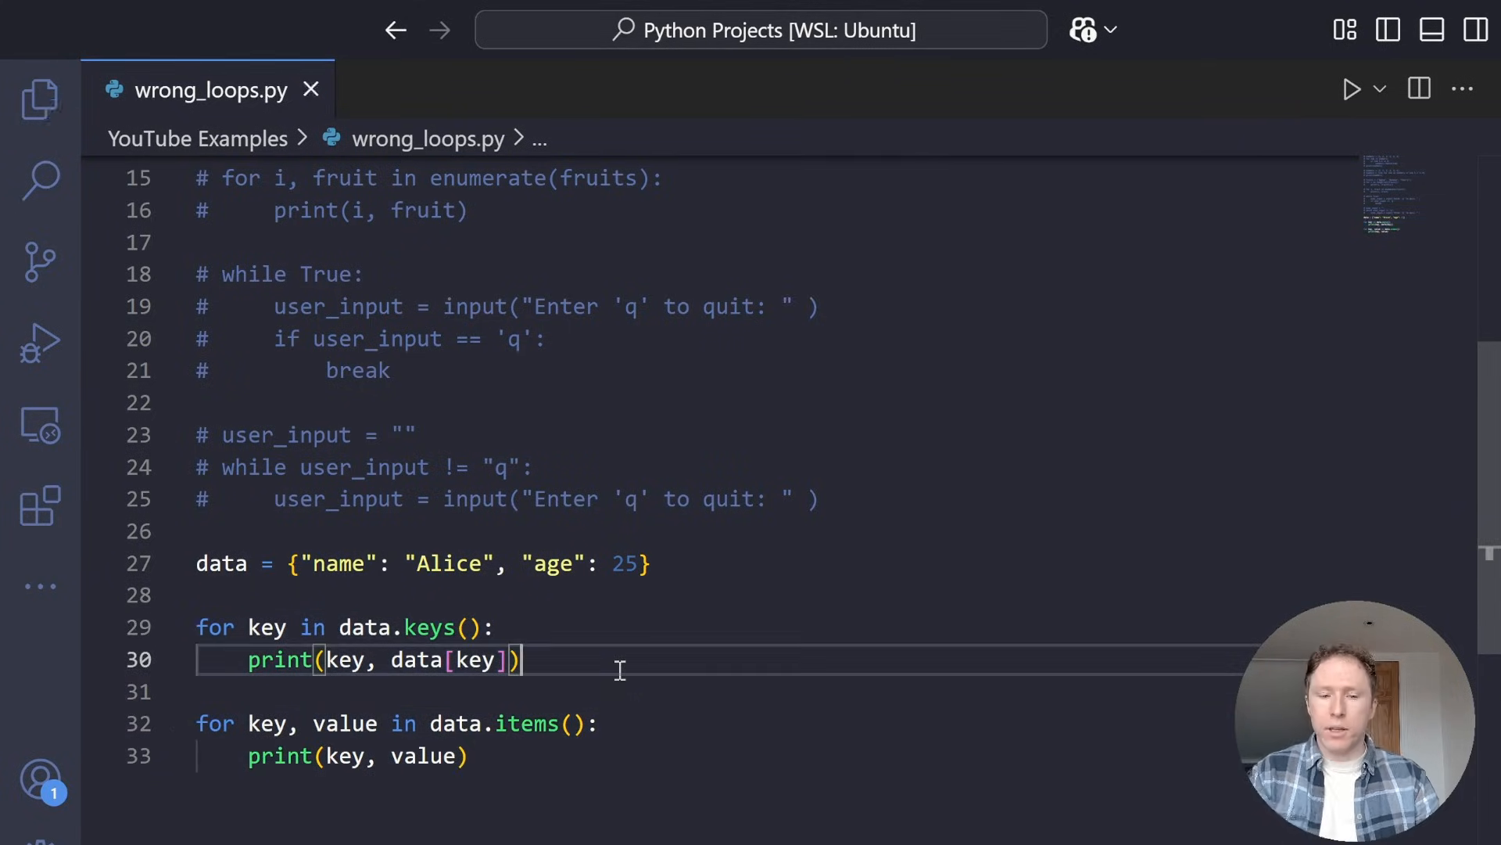
# Rerun python wrong_loops.py so both dictionary loops print name Alice and age 25
pyautogui.hotkey('alt', 'Tab')
pyautogui.press('Up')
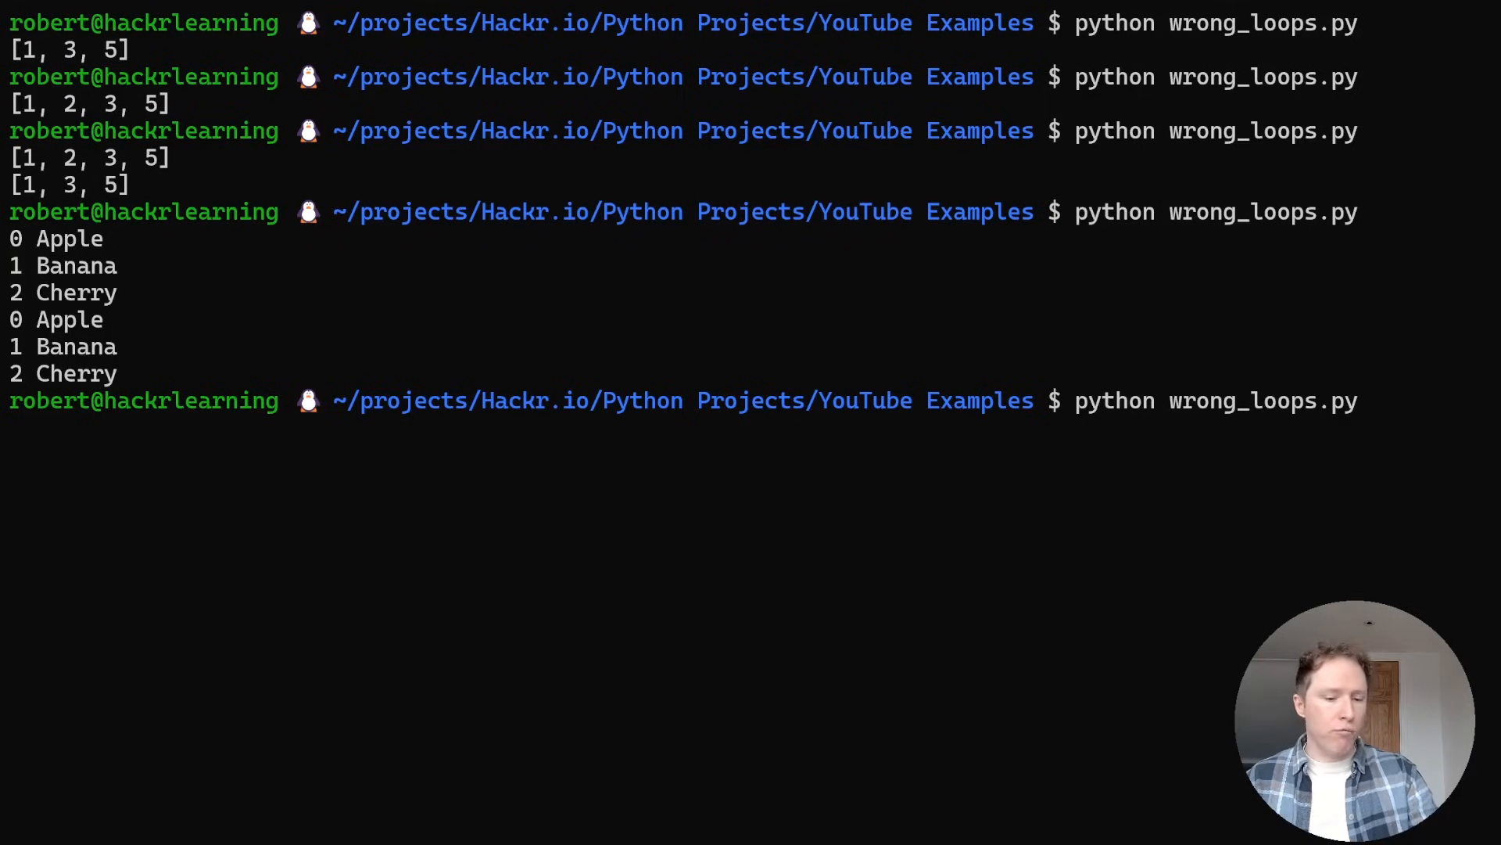
pyautogui.press('Return')
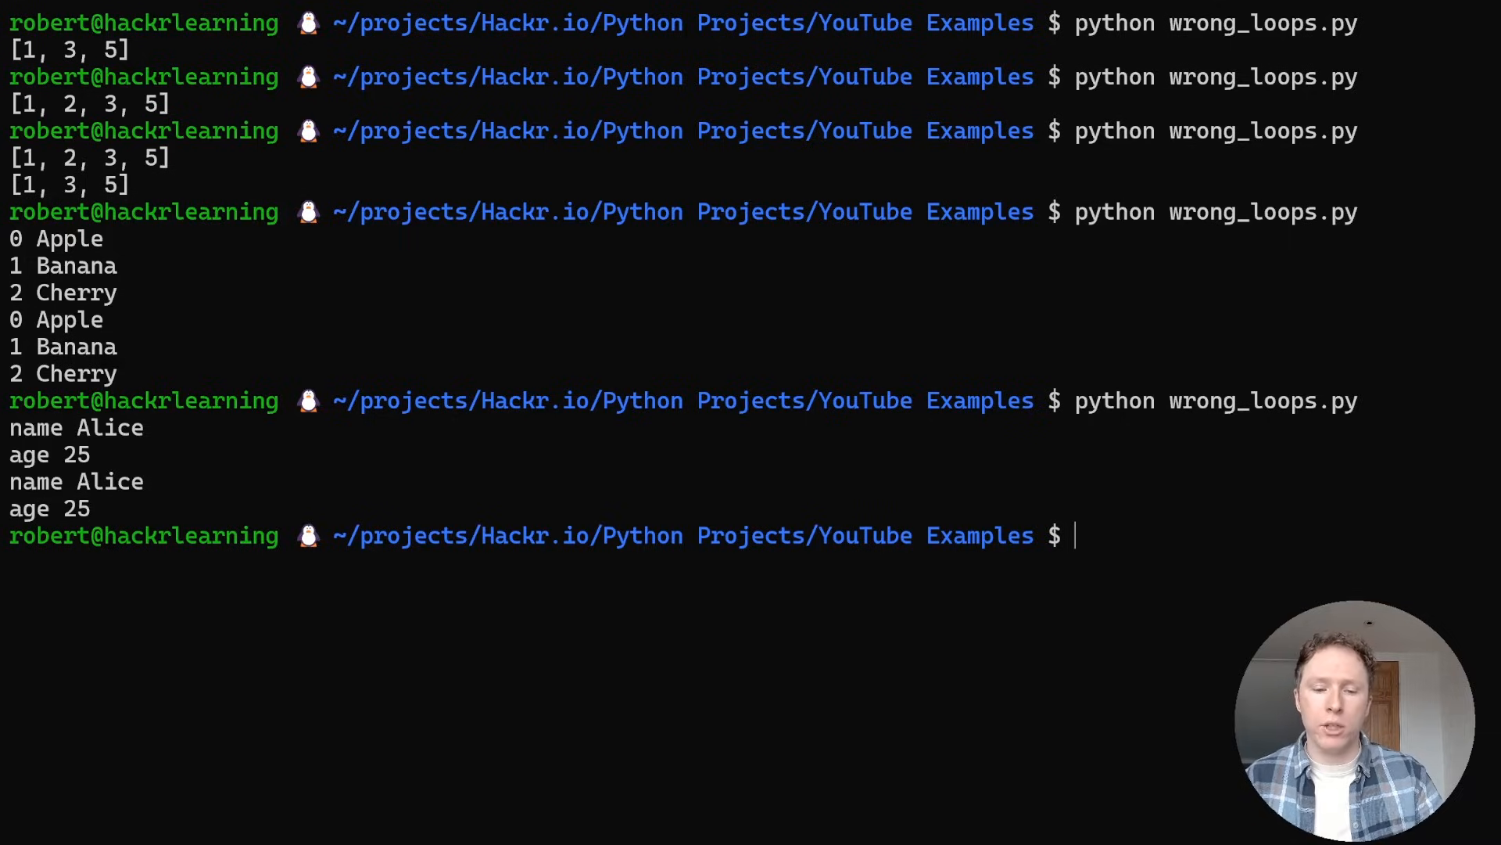
# Back in the editor, highlight the items() loop on lines 32–33
pyautogui.hotkey('alt', 'Tab')
pyautogui.moveTo(481, 756); pyautogui.dragTo(201, 710)
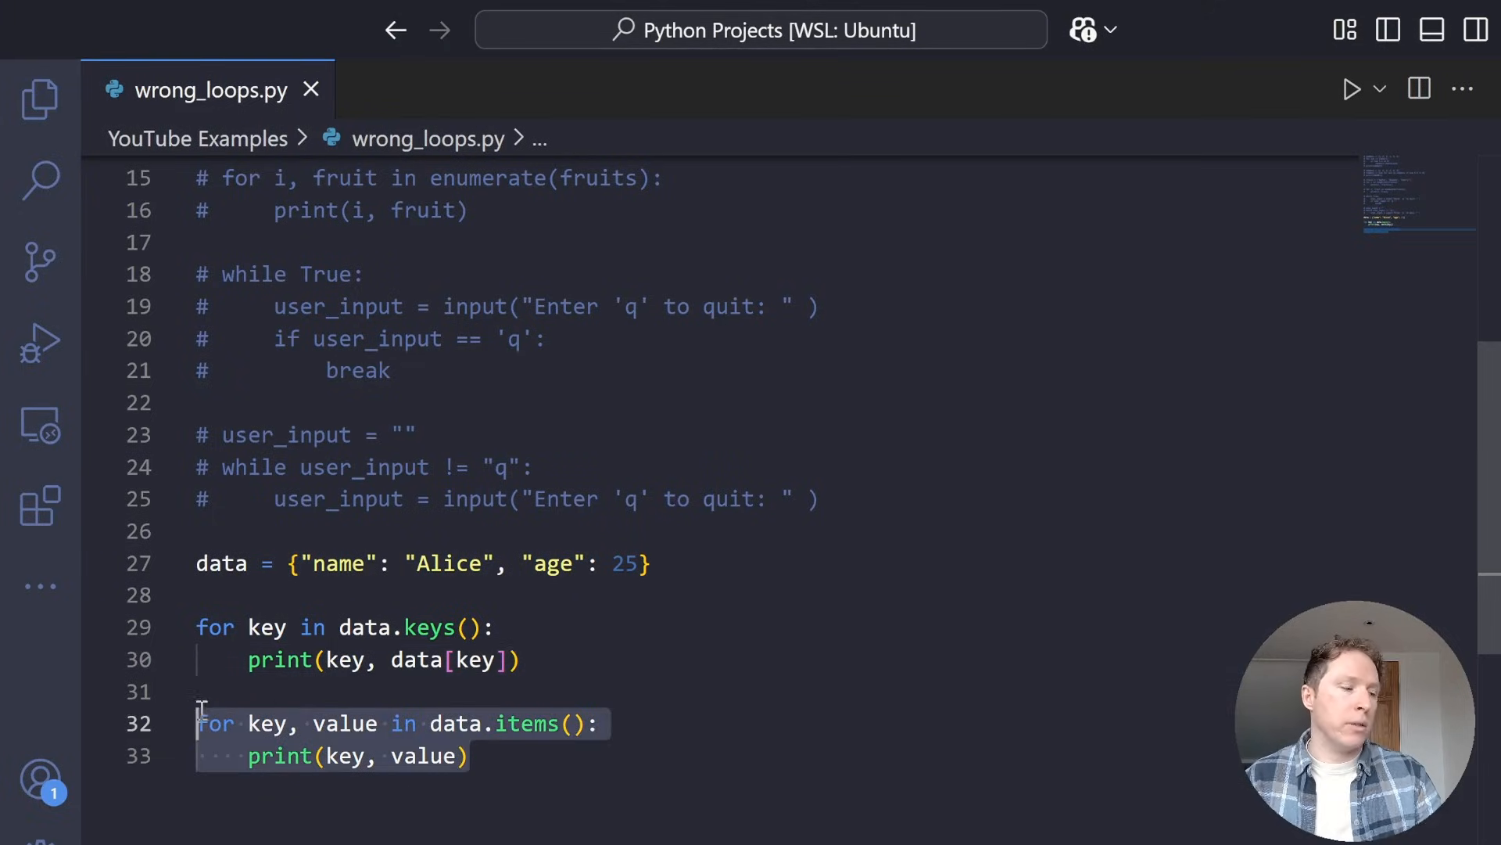